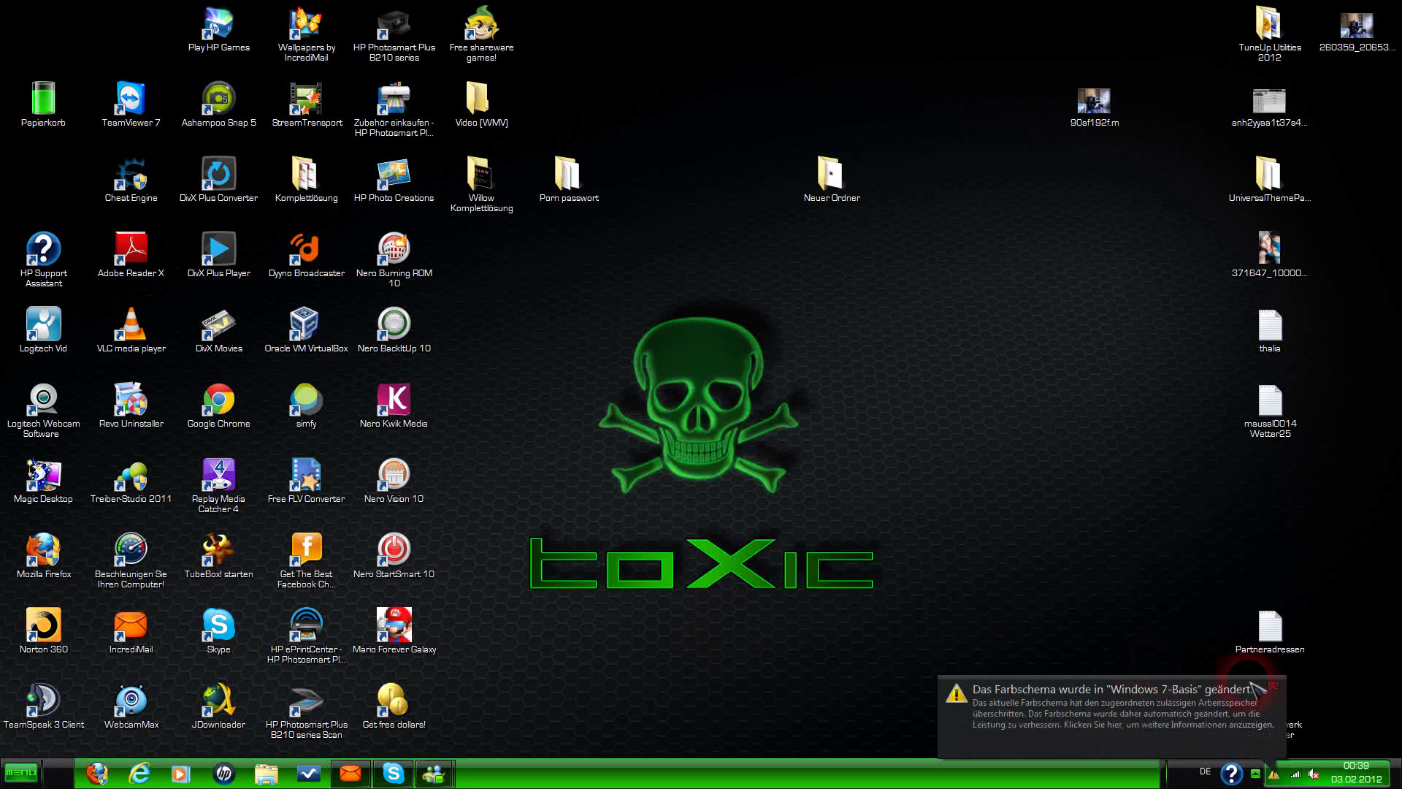
pyautogui.click(1273, 686)
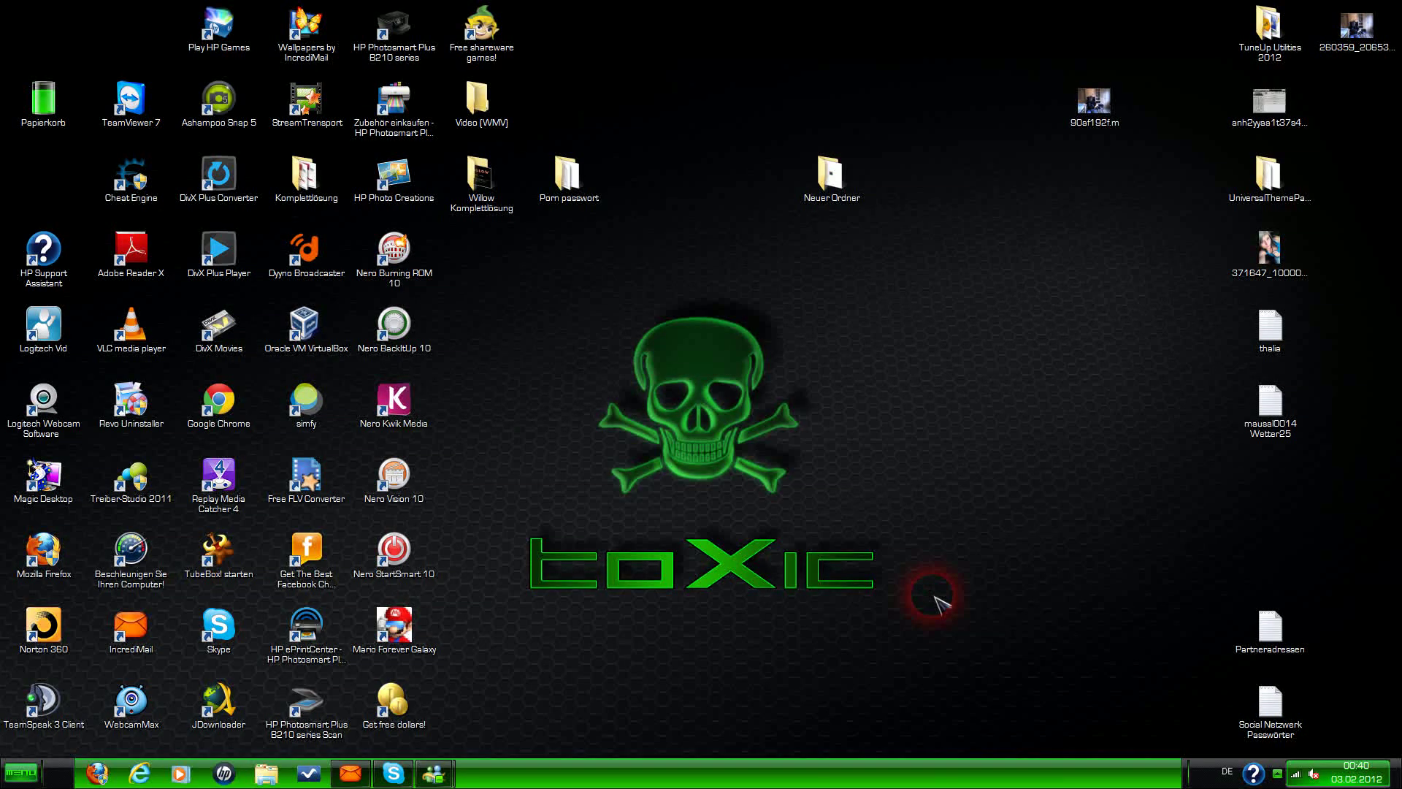
pyautogui.click(19, 773)
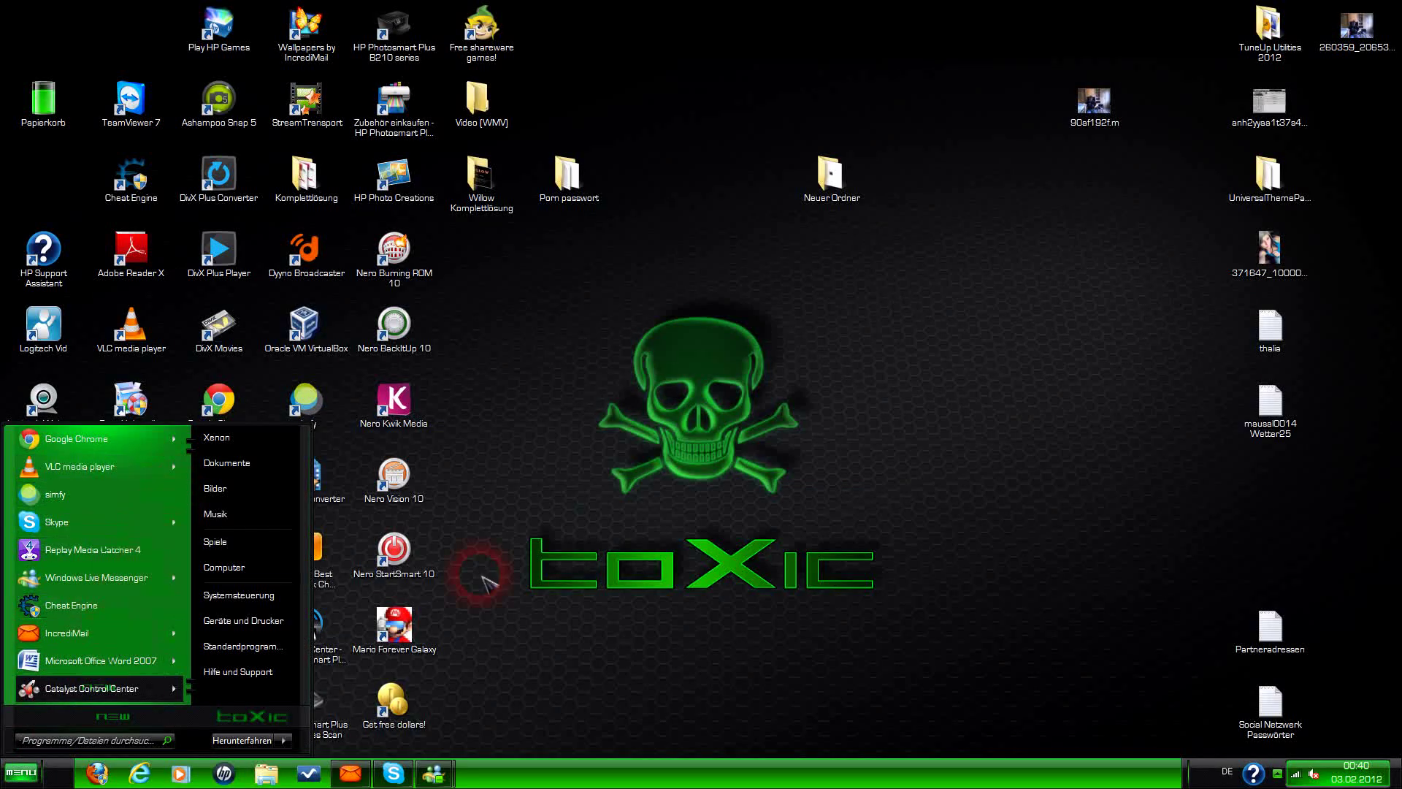
pyautogui.click(581, 518)
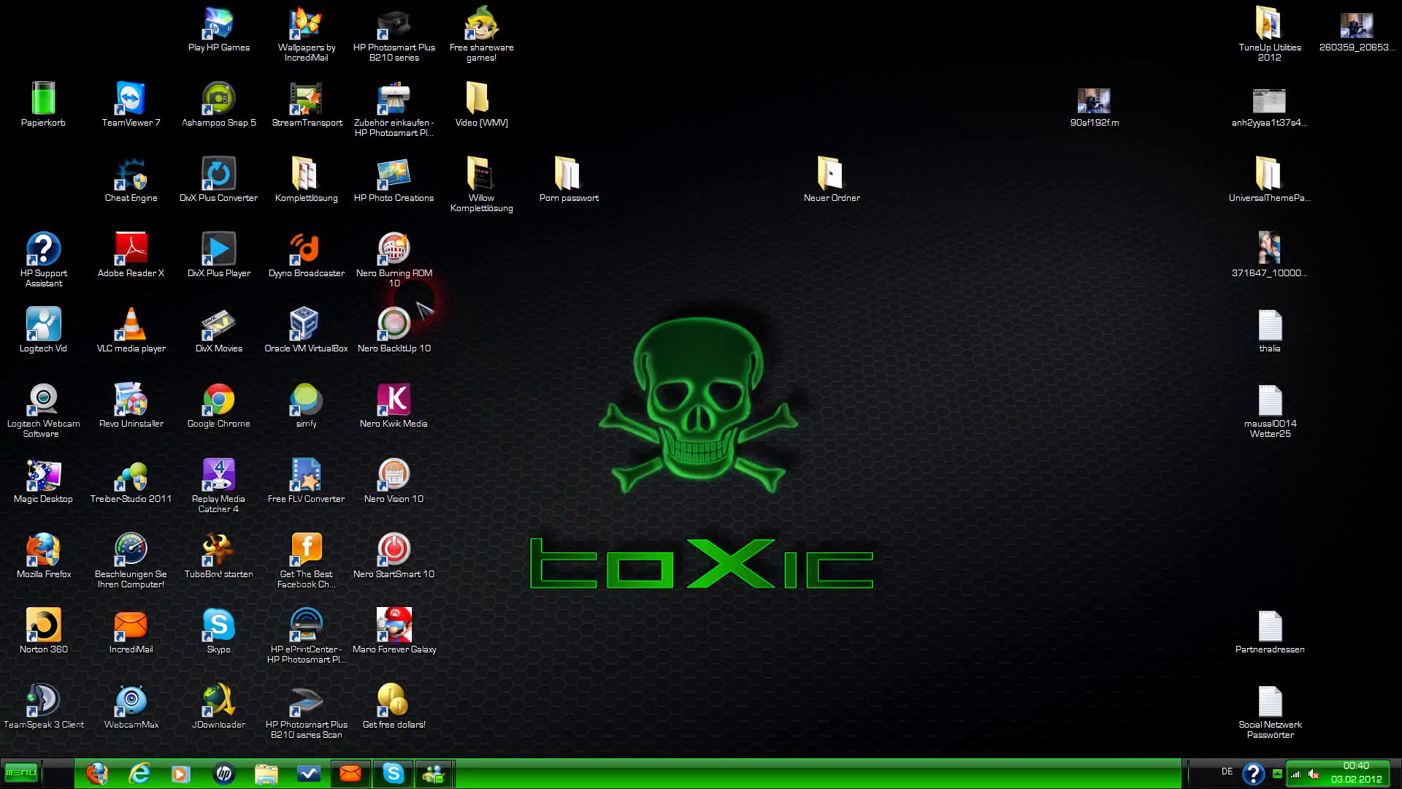
# - Launch StreamTransport from the desktop, restore it to a smaller window and place it over the middle of the desktop
pyautogui.doubleClick(310, 117)
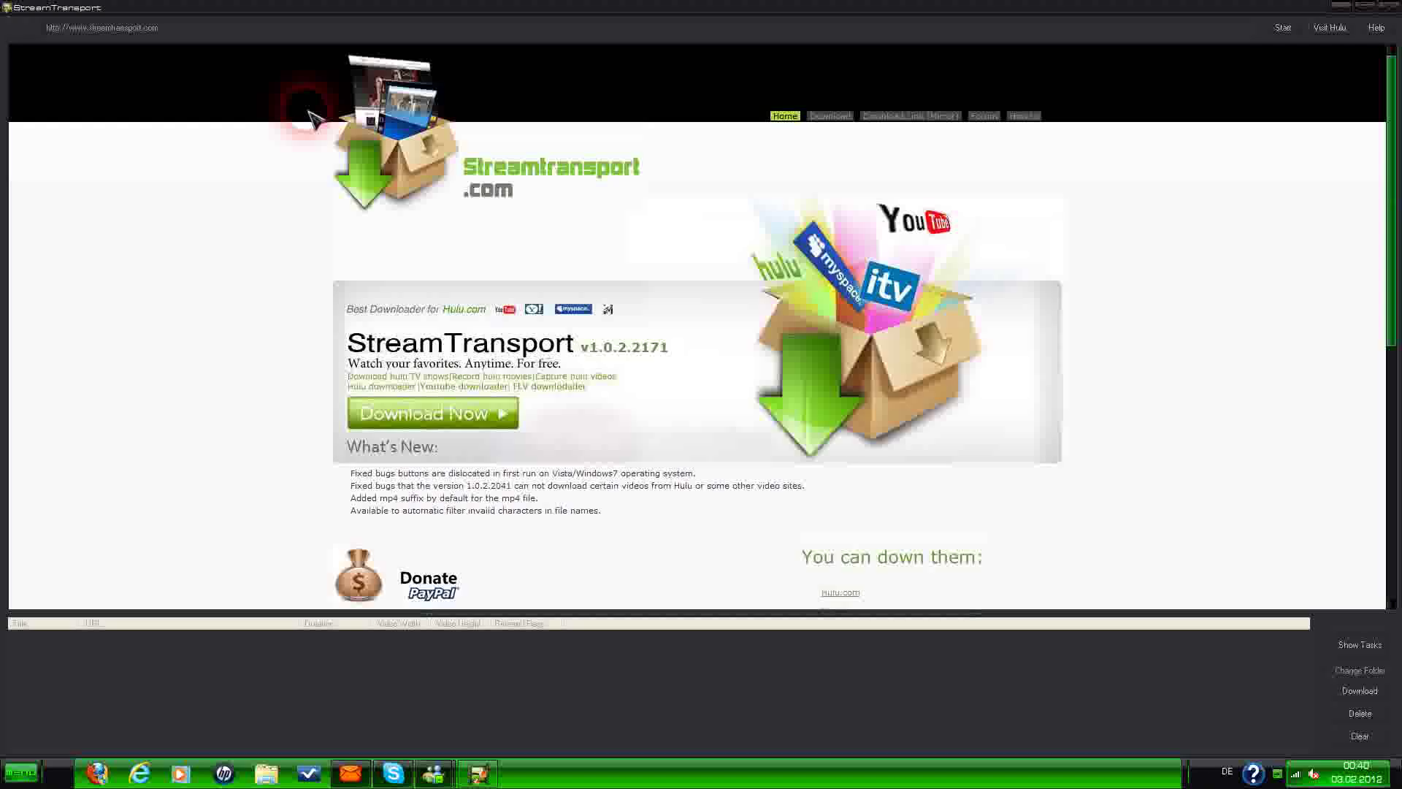
pyautogui.click(1365, 9)
pyautogui.moveTo(635, 168); pyautogui.dragTo(770, 131)
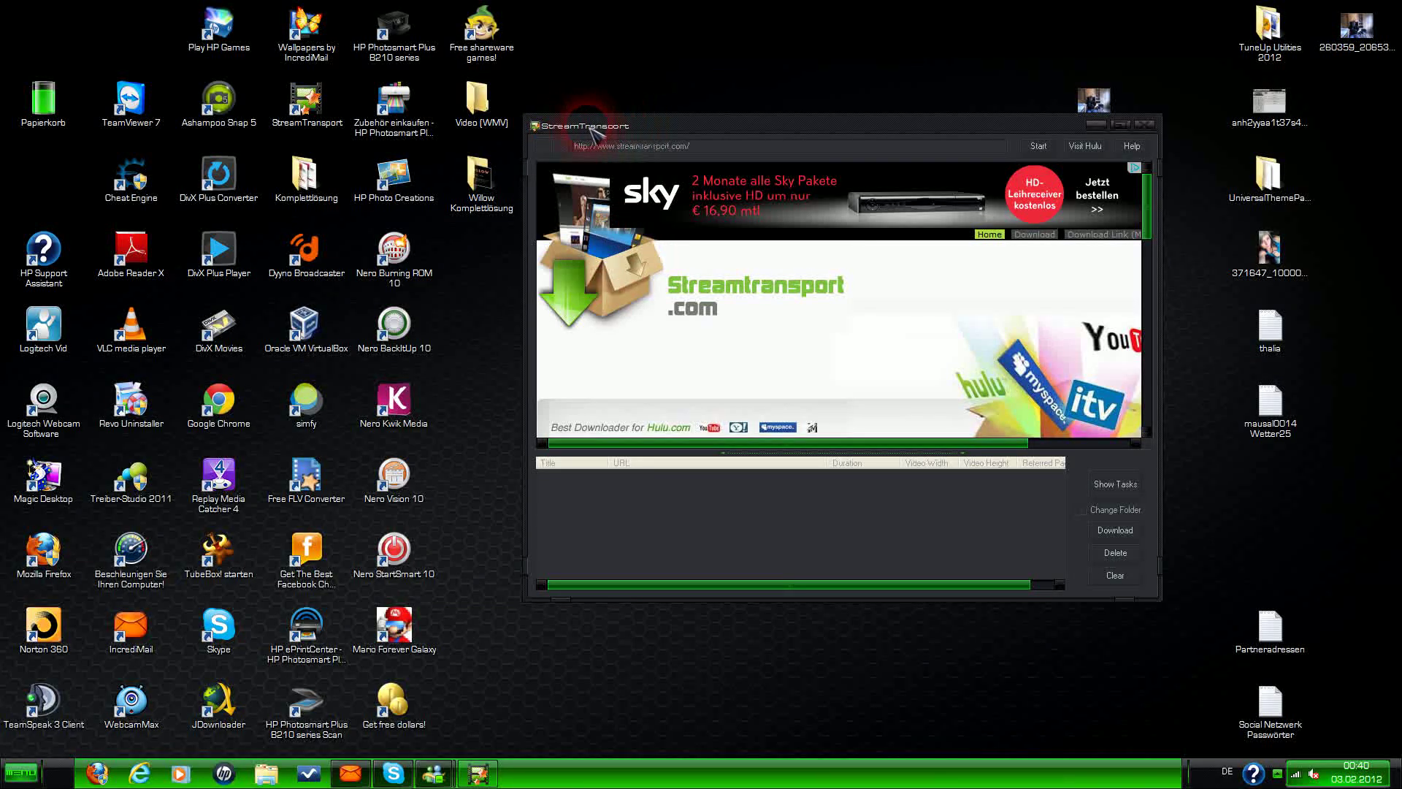
# - Switch to Firefox and load the Google start page
pyautogui.click(97, 774)
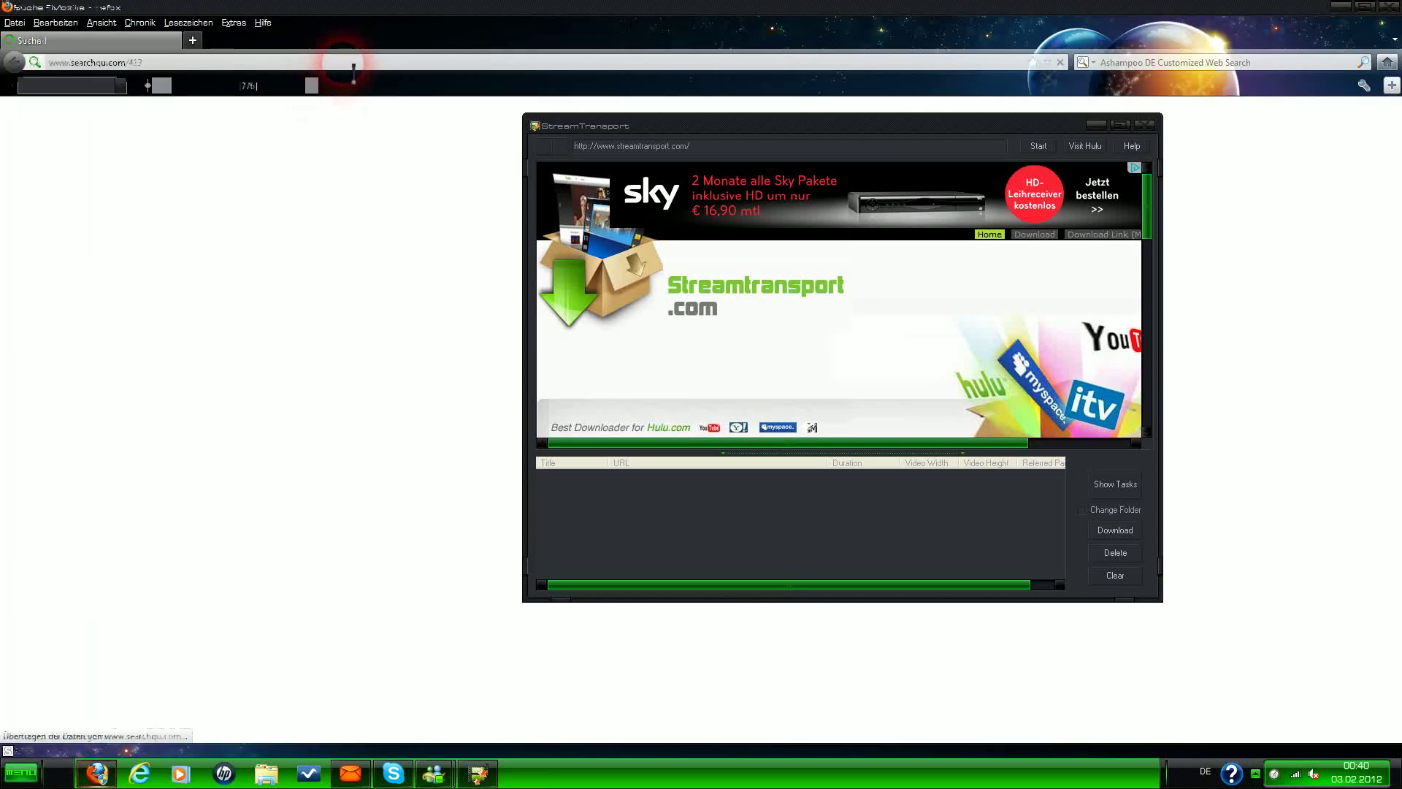
pyautogui.click(353, 64)
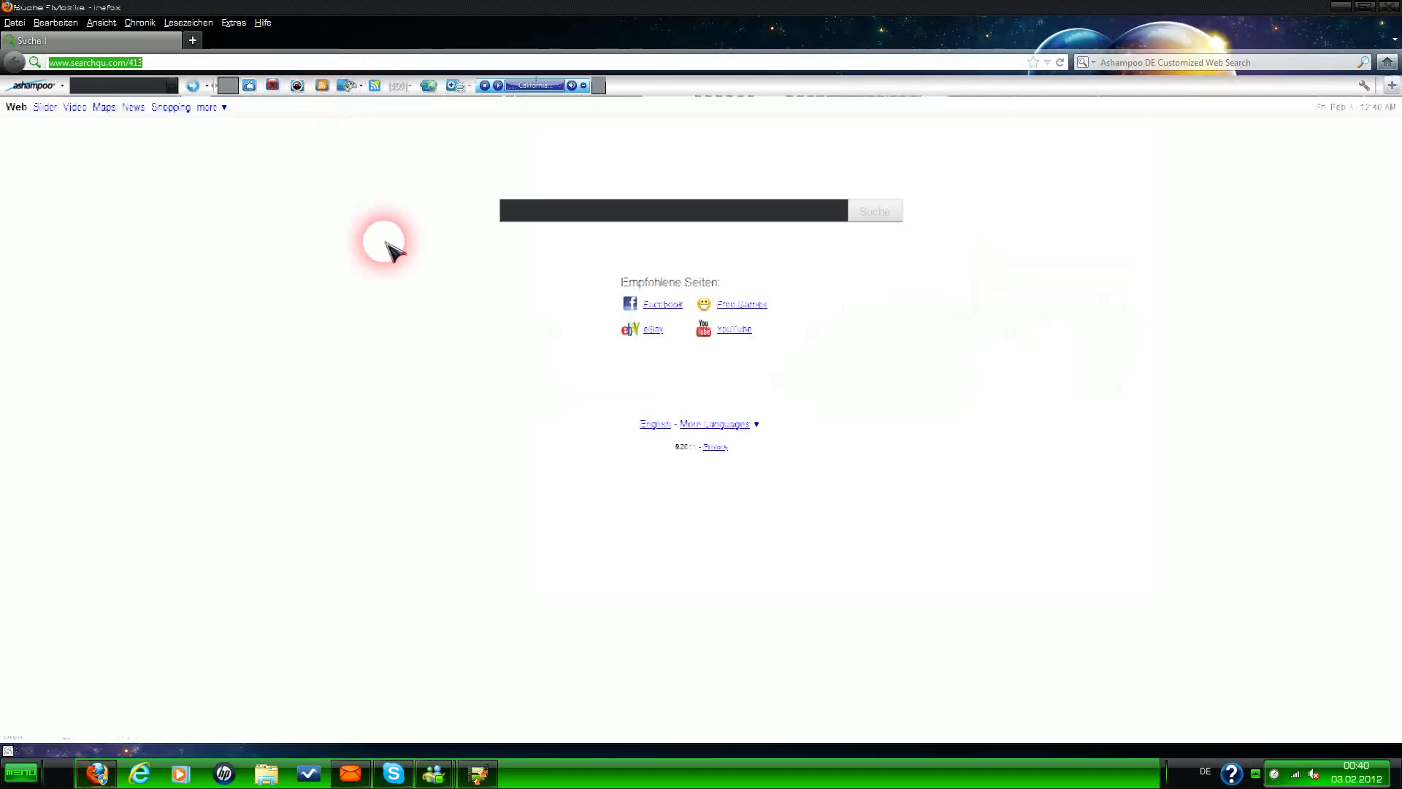
pyautogui.write('googl')
pyautogui.press('Return')
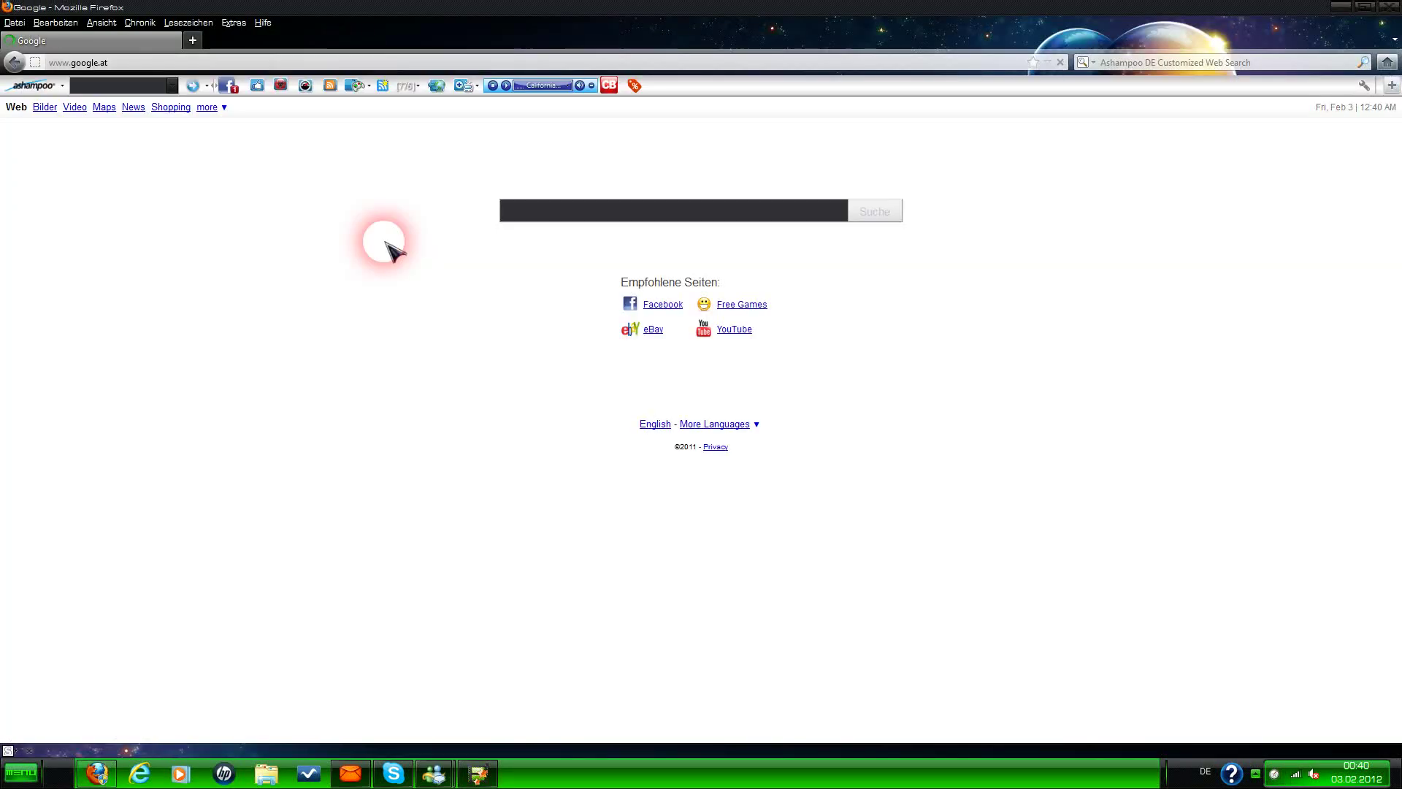
# - Search Google for "stream transport chip"
pyautogui.write('t')
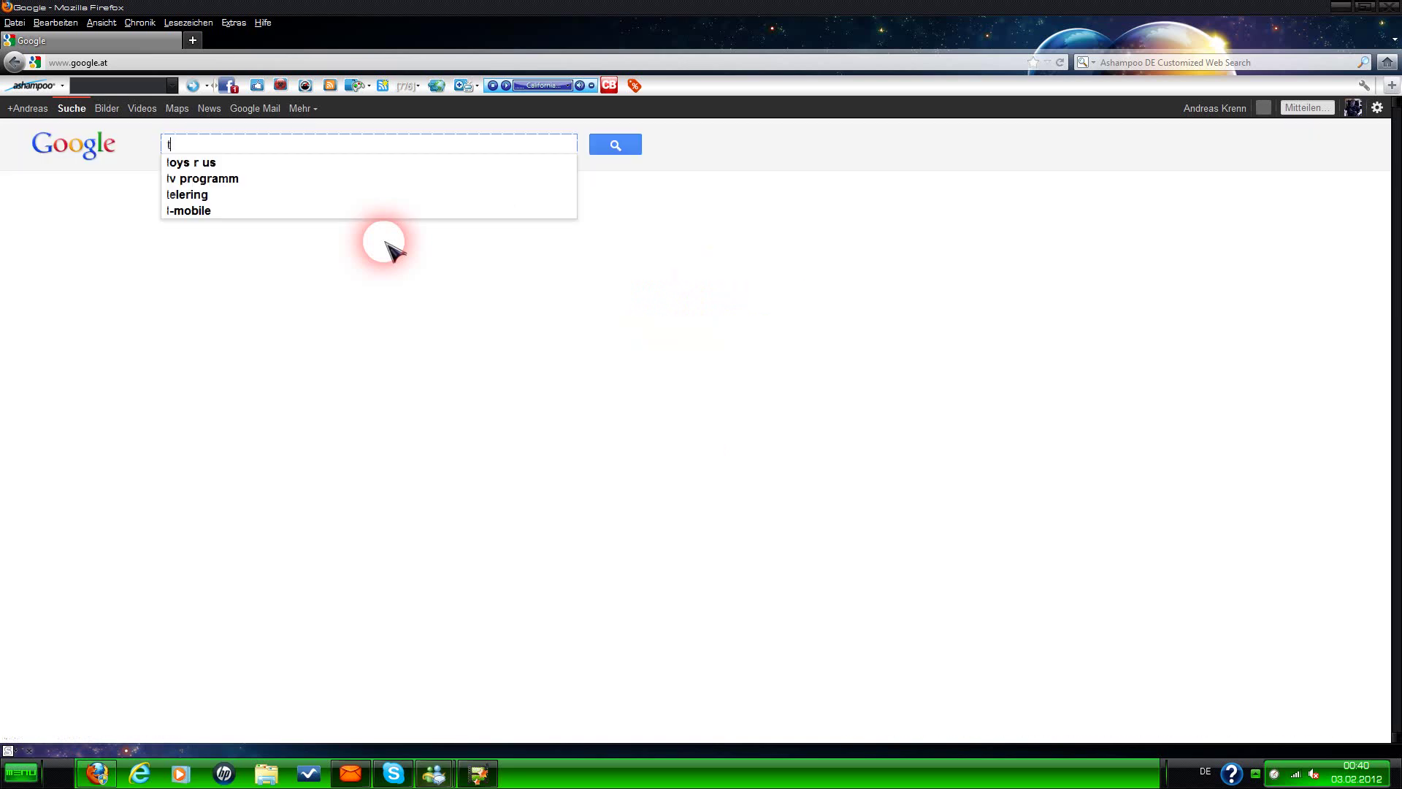
pyautogui.press('BackSpace')
pyautogui.write('stream tras')
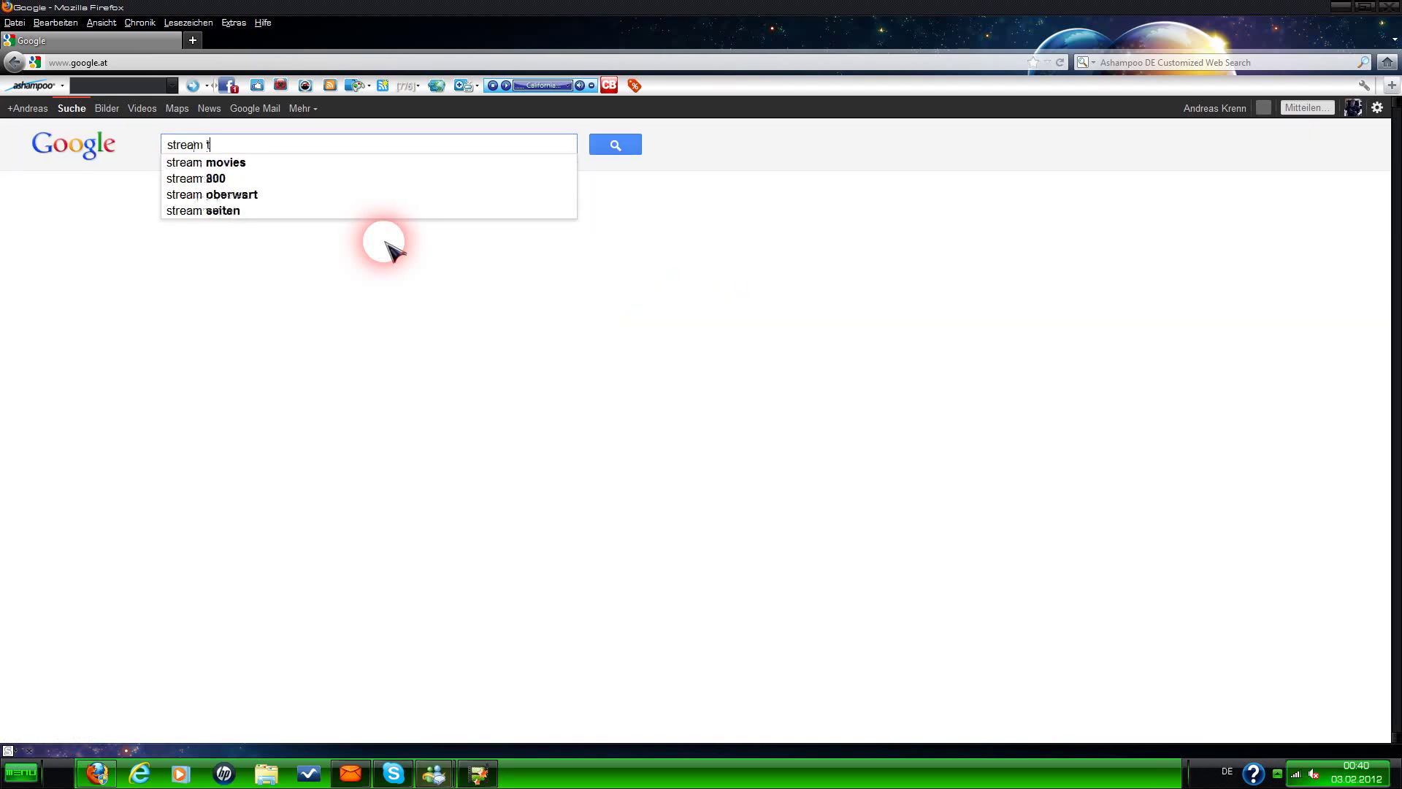
pyautogui.press('BackSpace')
pyautogui.write('nsport chi')
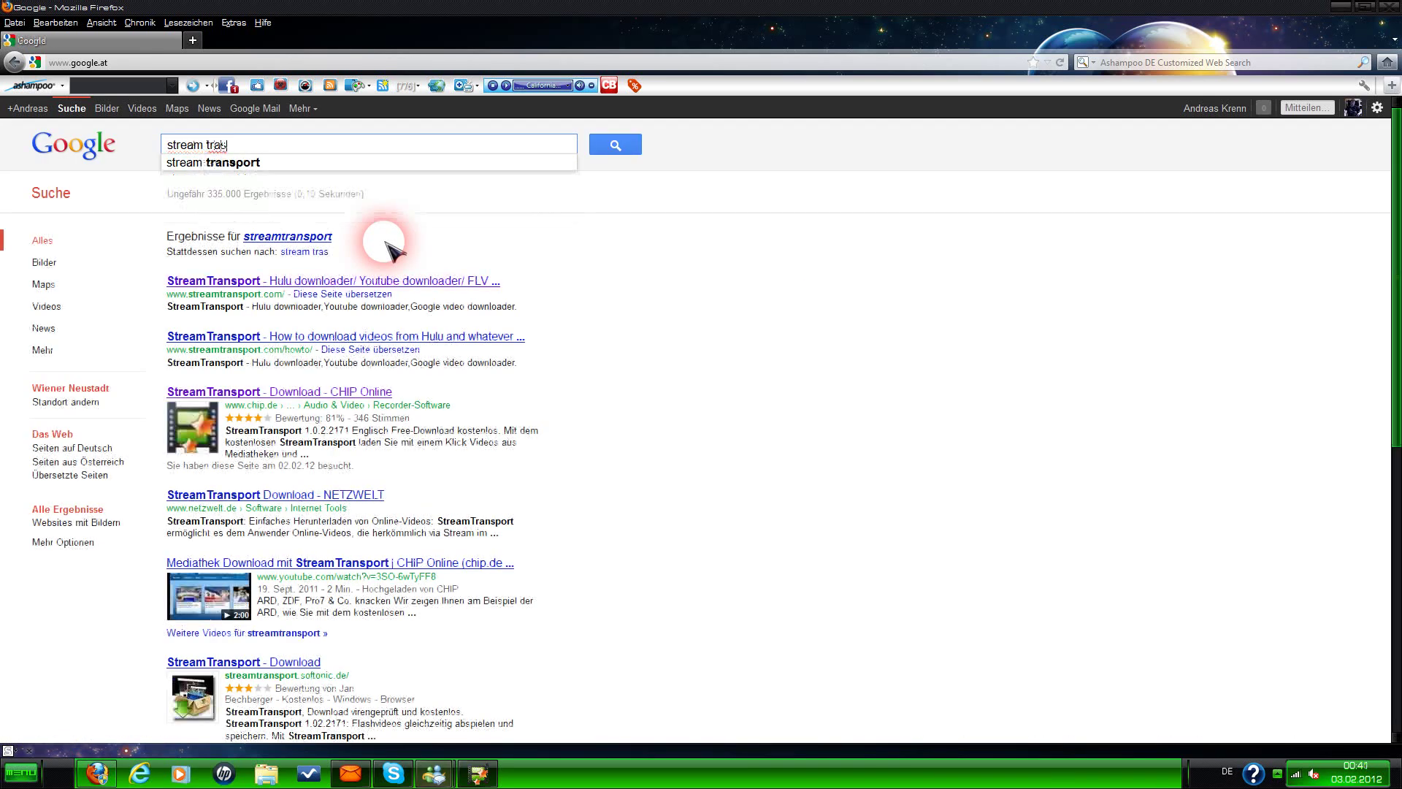
pyautogui.write('p')
pyautogui.press('Return')
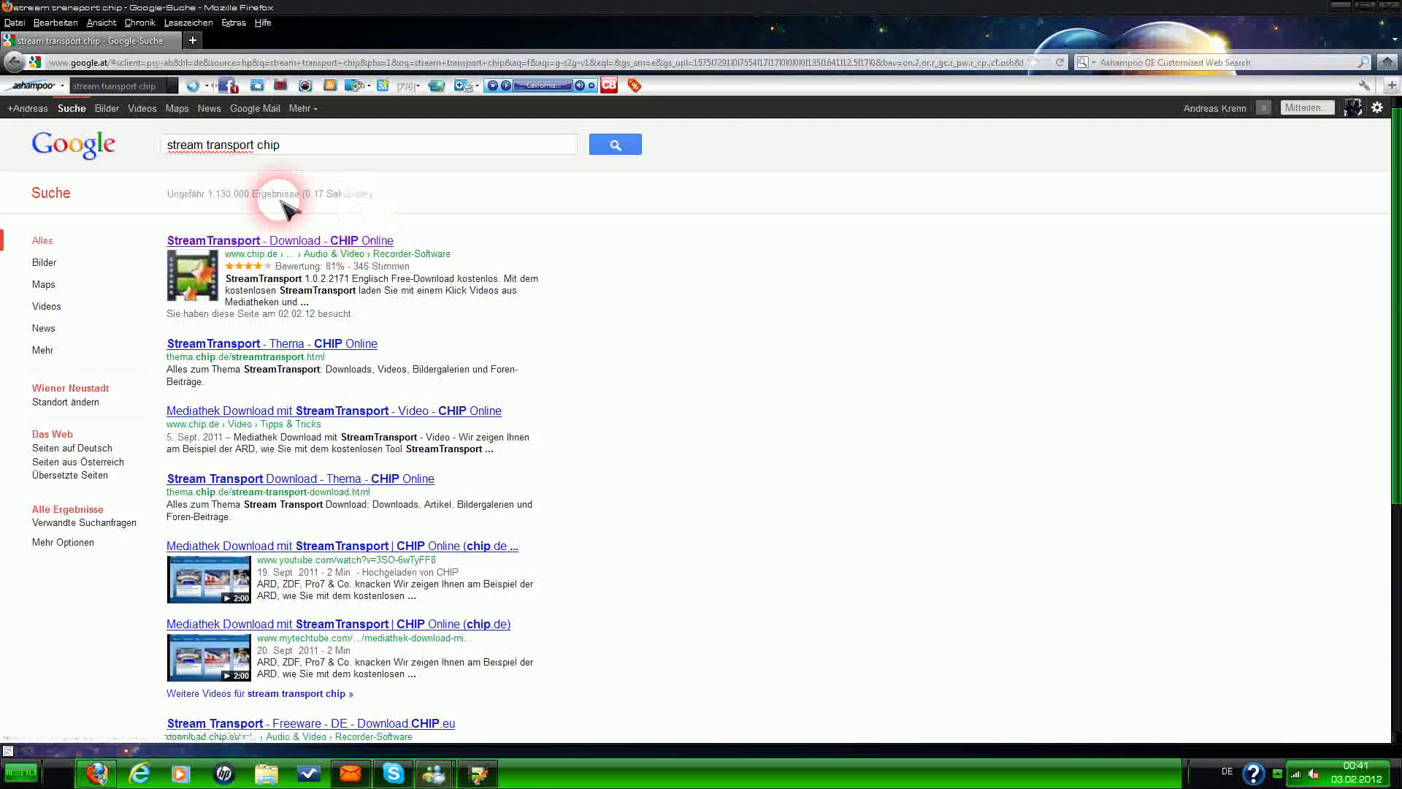
# - Open the "StreamTransport - Download - CHIP Online" result and highlight the Softwareart value on the download page
pyautogui.moveTo(409, 244)
pyautogui.moveTo(406, 243); pyautogui.dragTo(172, 243)
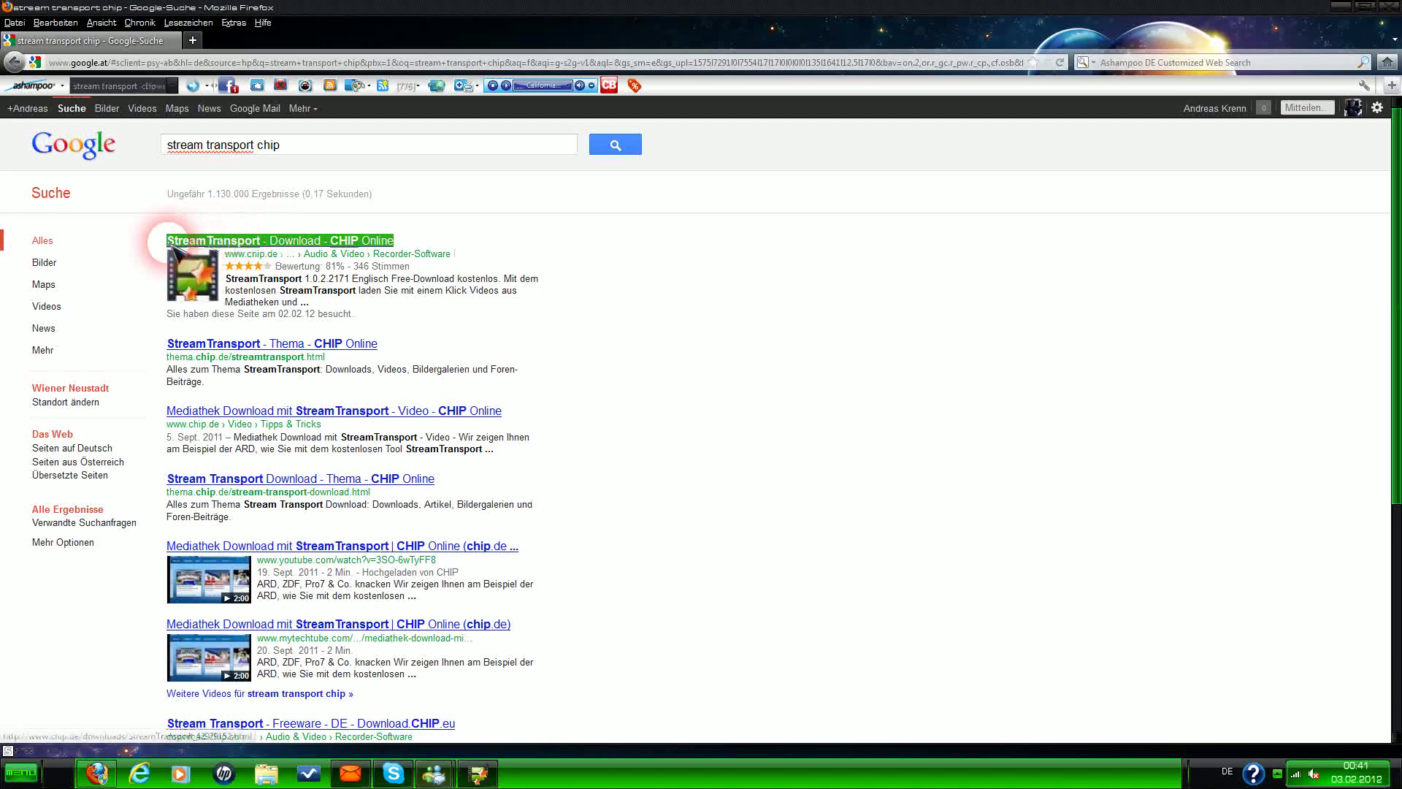
pyautogui.click(298, 244)
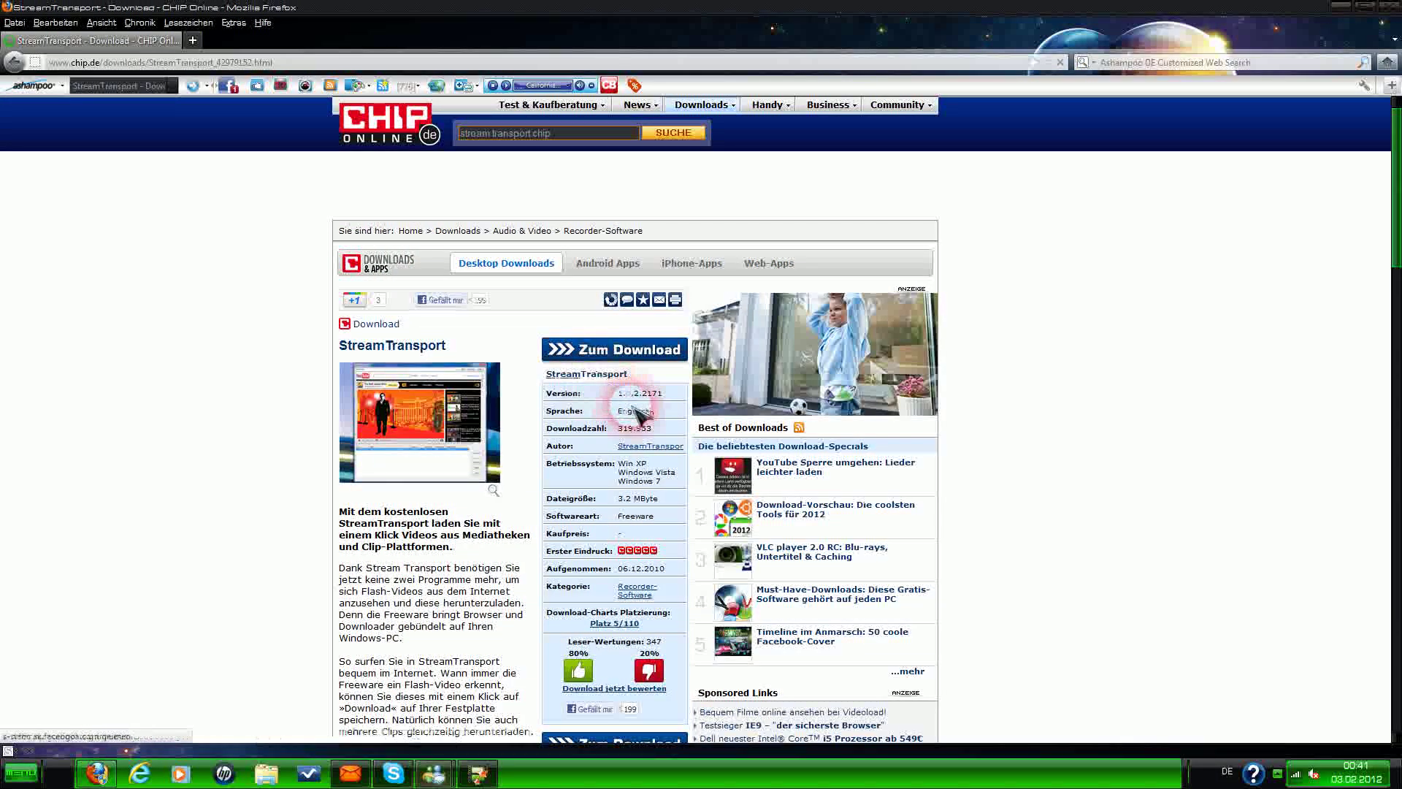
pyautogui.scroll(-2, 639, 405)
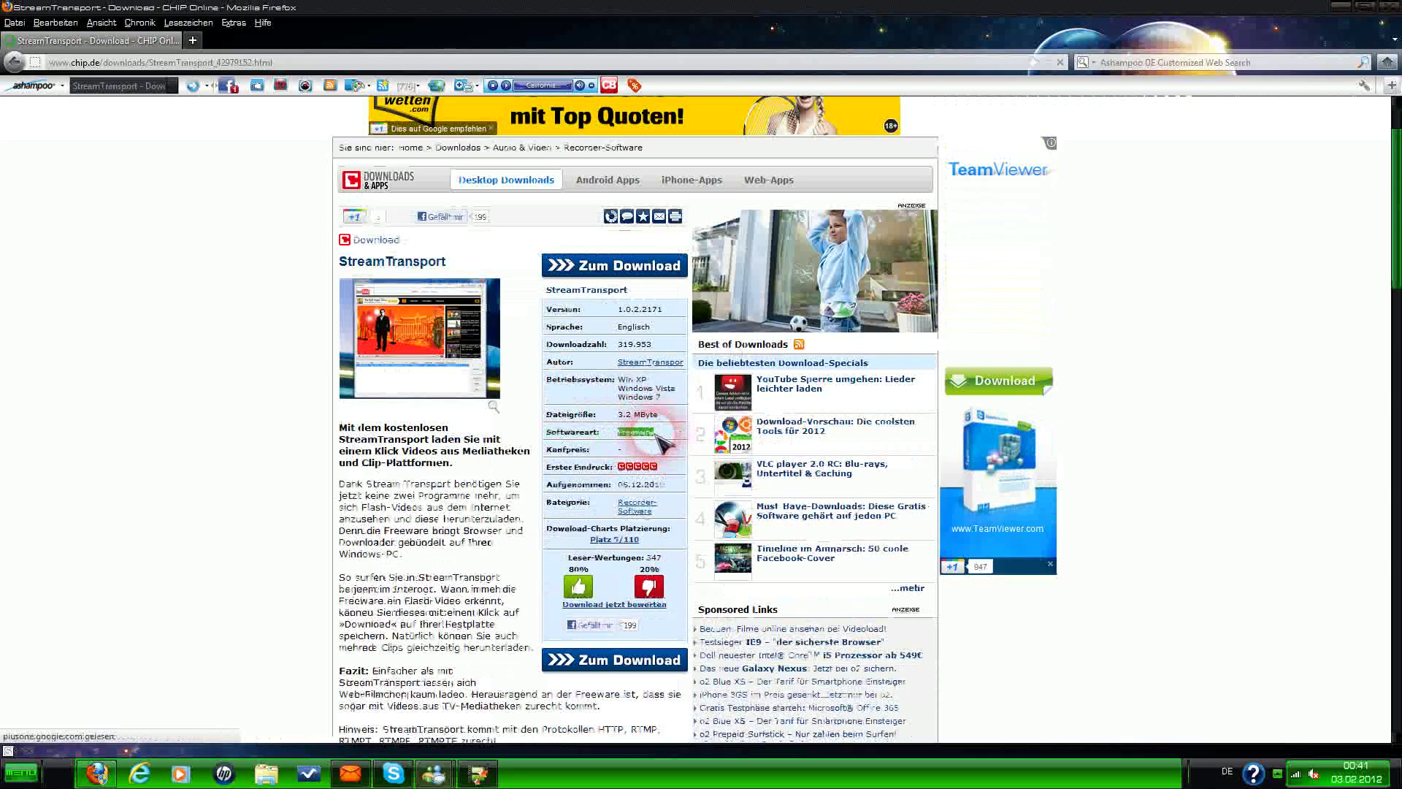
pyautogui.doubleClick(643, 434)
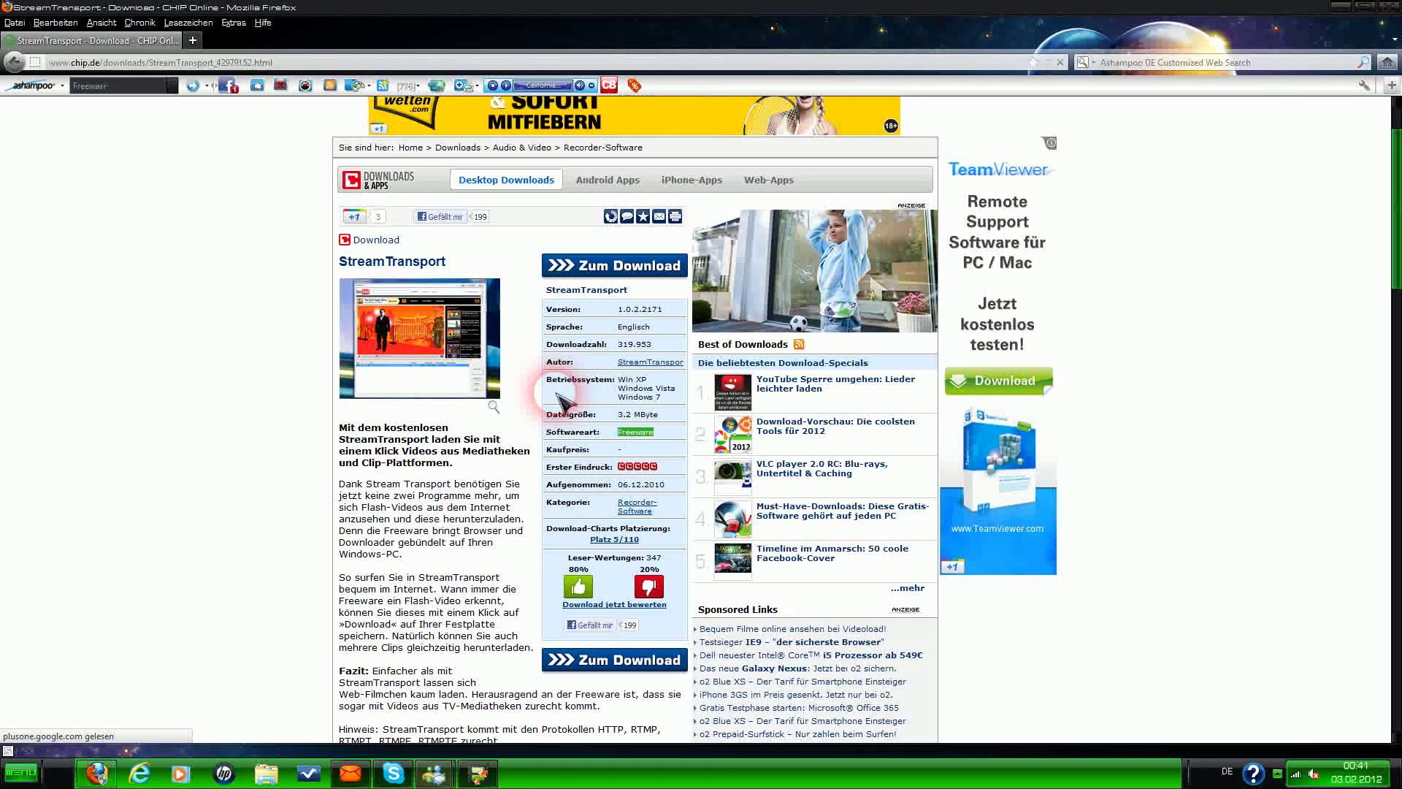
# - Minimize Firefox, bring StreamTransport back to the front and maximize its window
pyautogui.click(1342, 8)
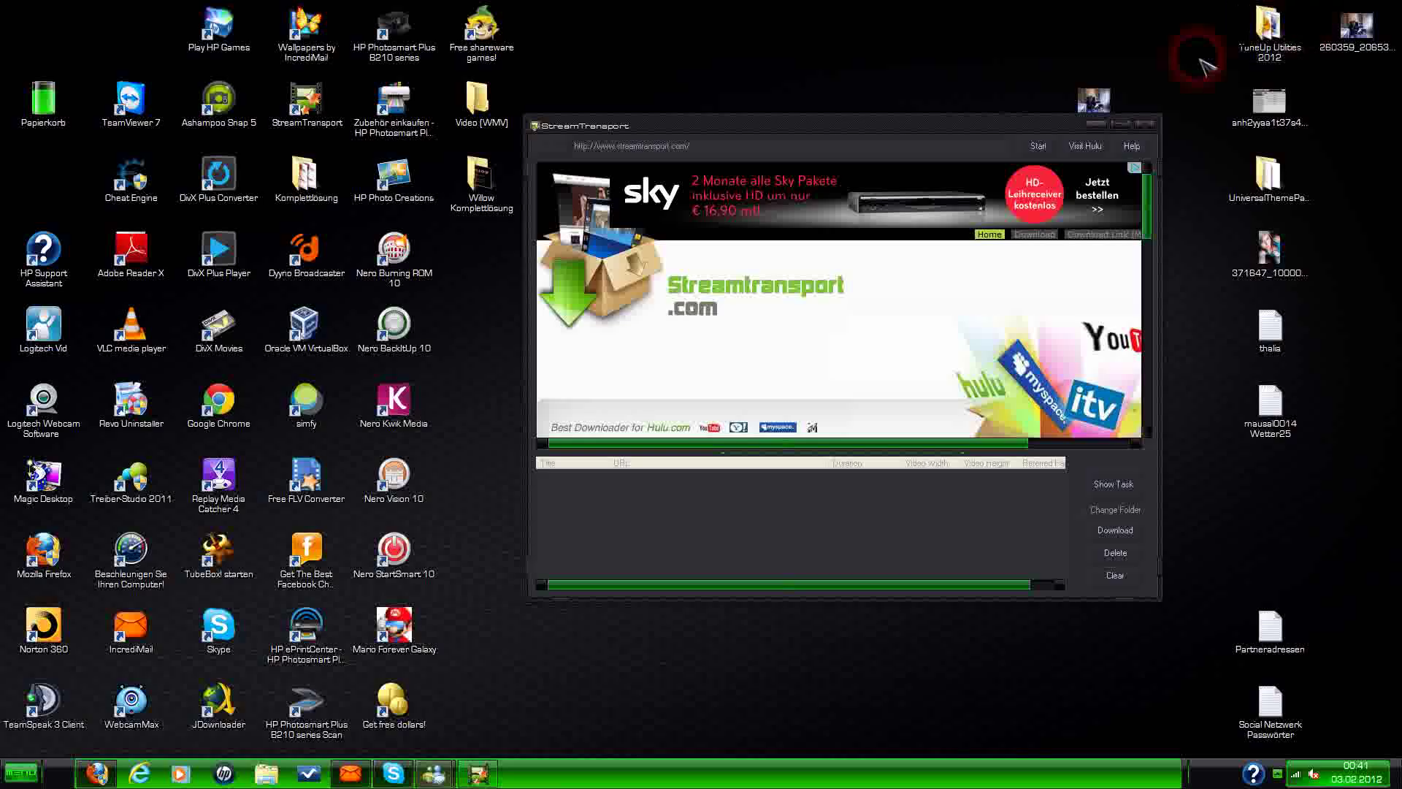
pyautogui.click(1101, 128)
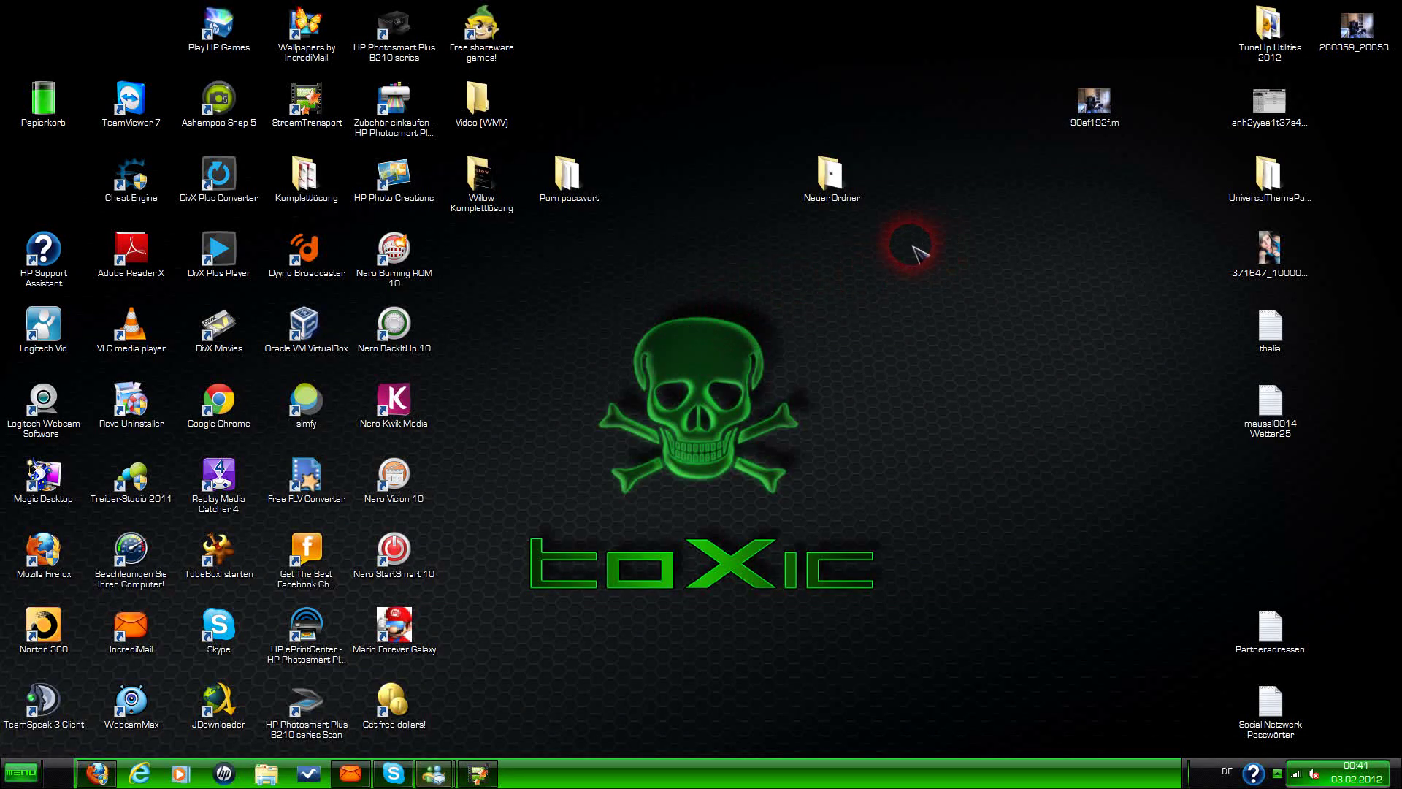
pyautogui.click(478, 772)
pyautogui.moveTo(775, 126); pyautogui.dragTo(725, 175)
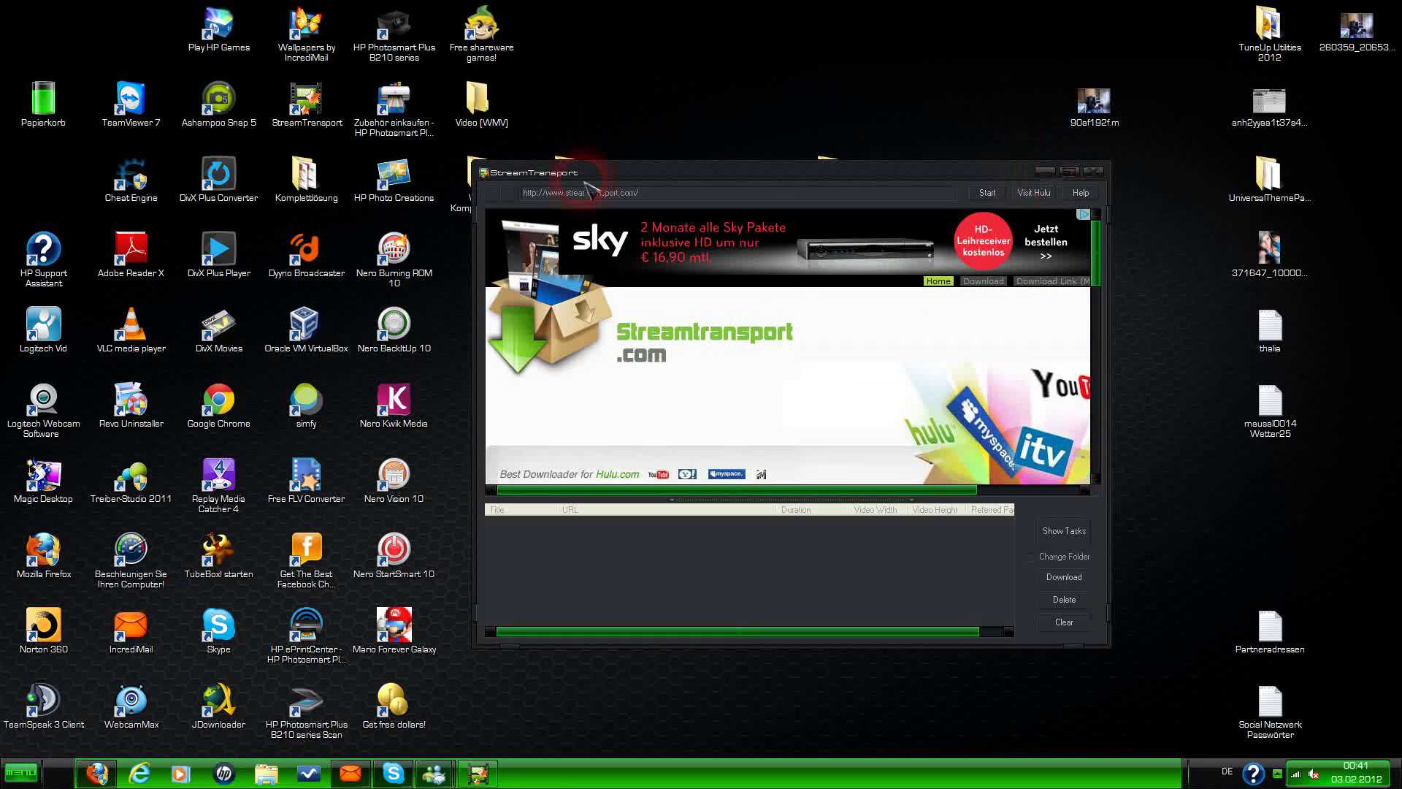
pyautogui.moveTo(672, 181); pyautogui.dragTo(643, 168)
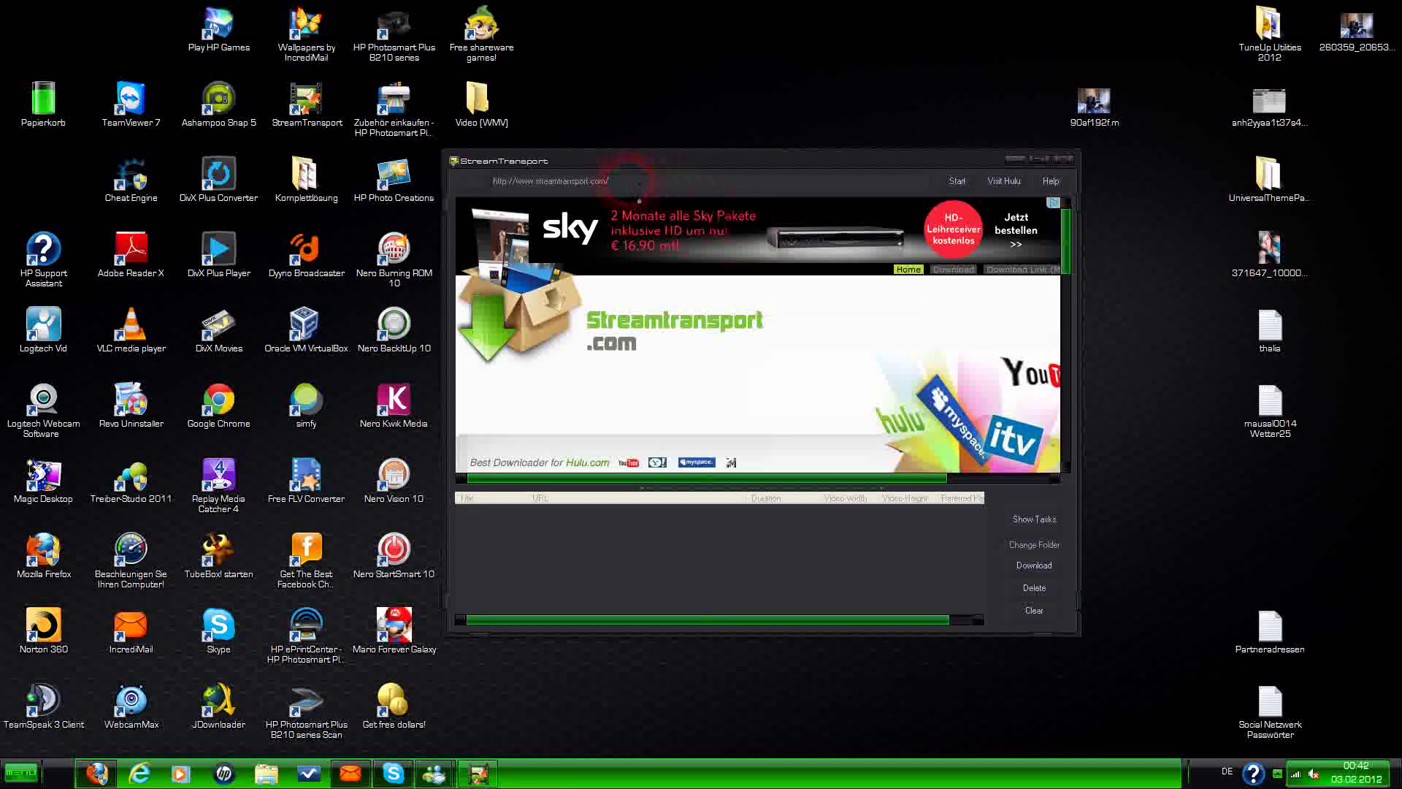
pyautogui.click(627, 181)
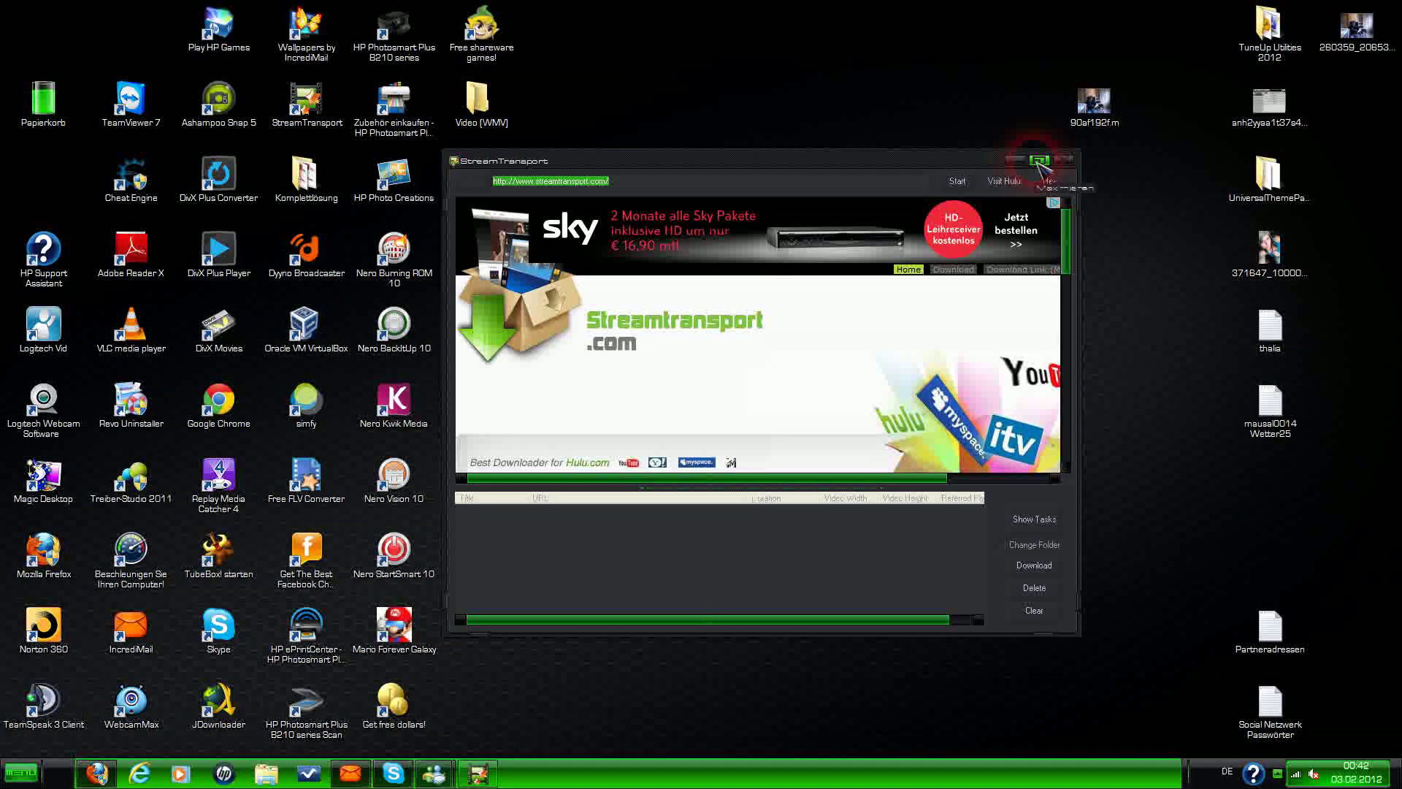
pyautogui.moveTo(912, 619); pyautogui.dragTo(839, 628)
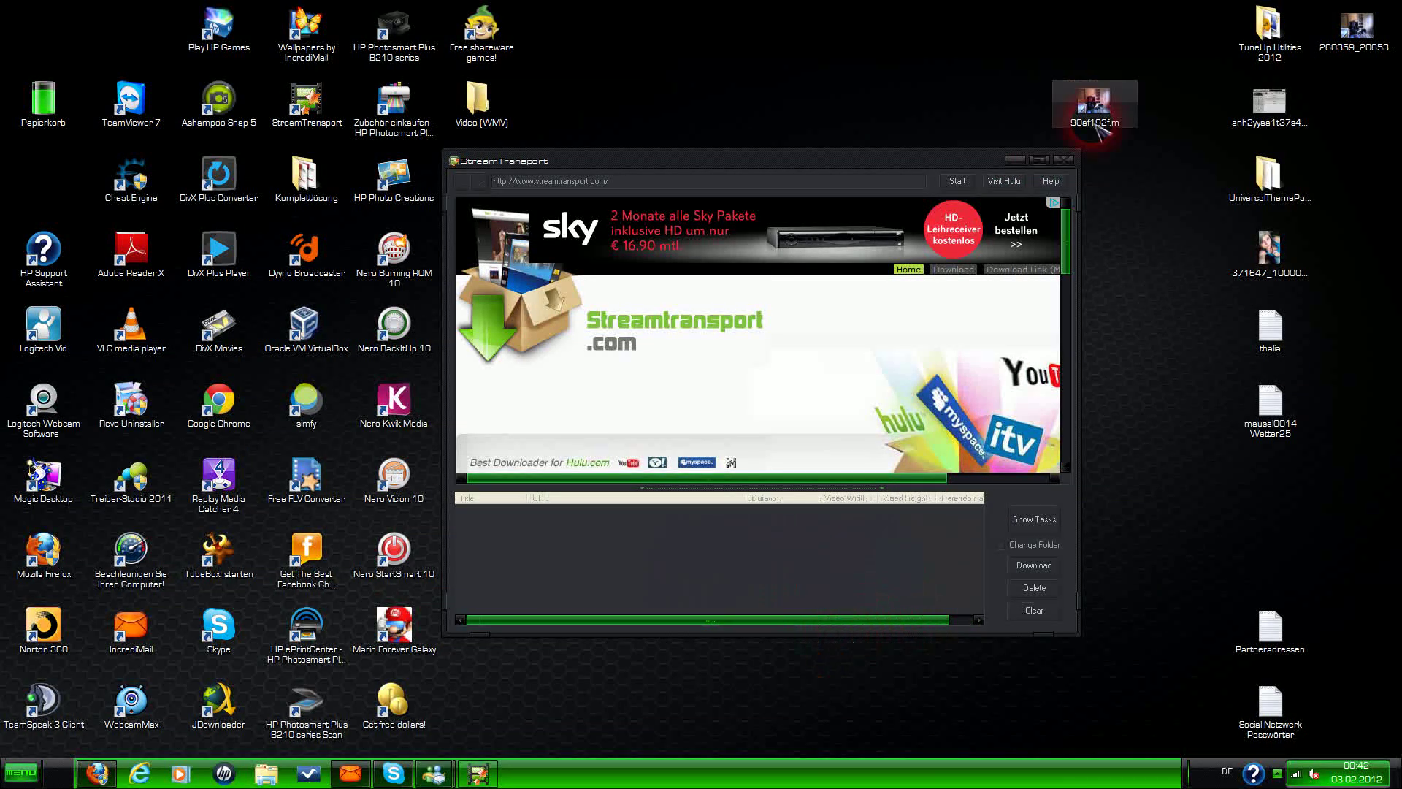
pyautogui.click(1039, 159)
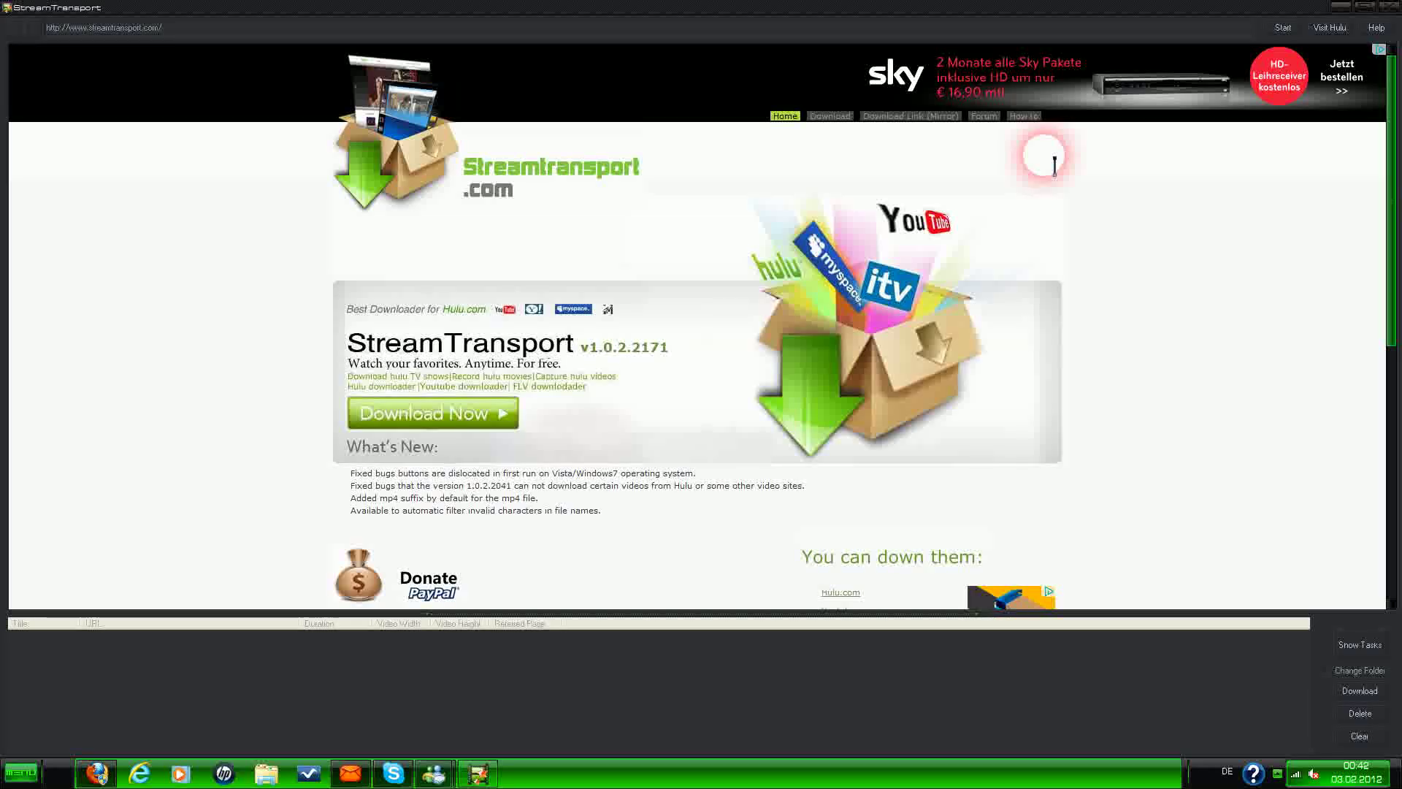
# - Load zdf.de in StreamTransport's built-in browser
pyautogui.click(241, 27)
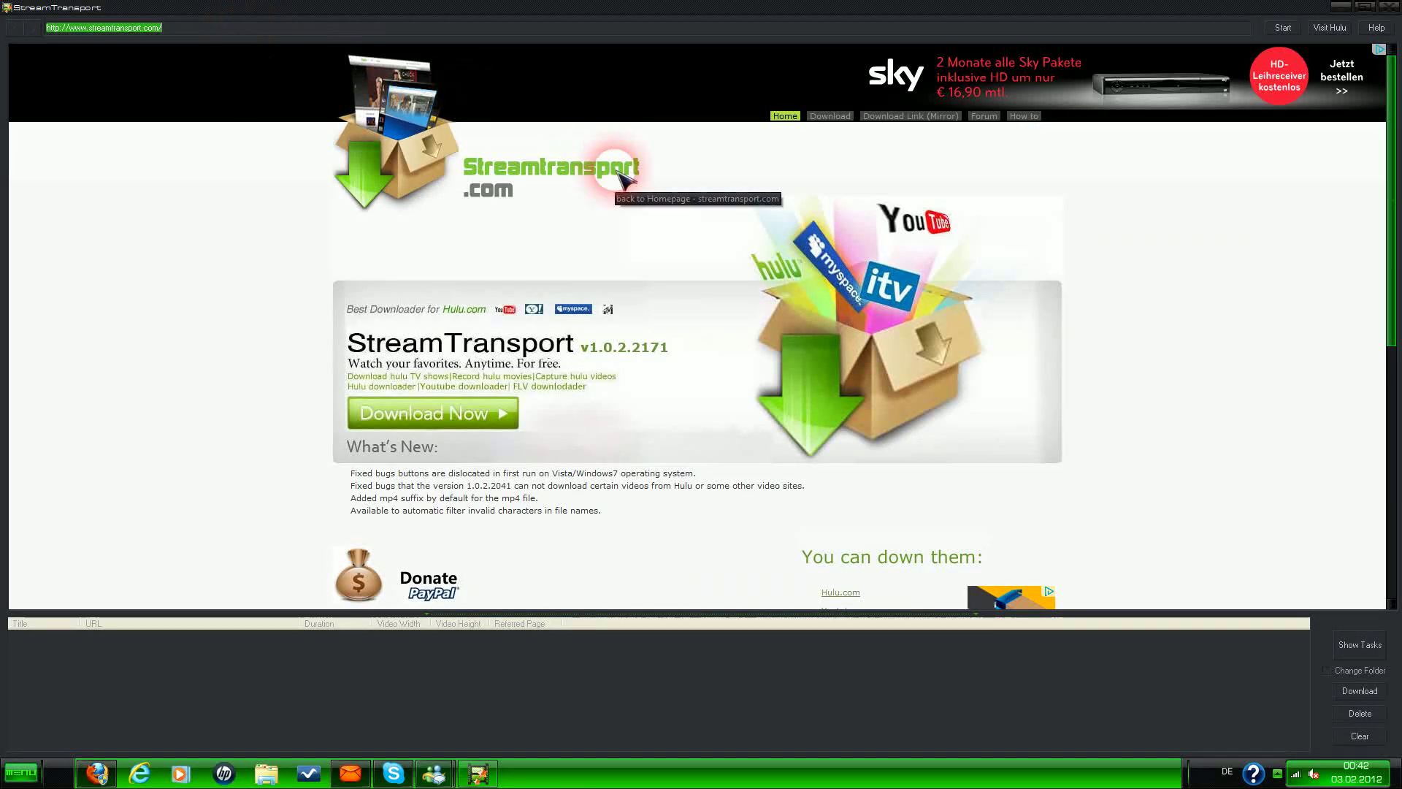
pyautogui.write('zdf')
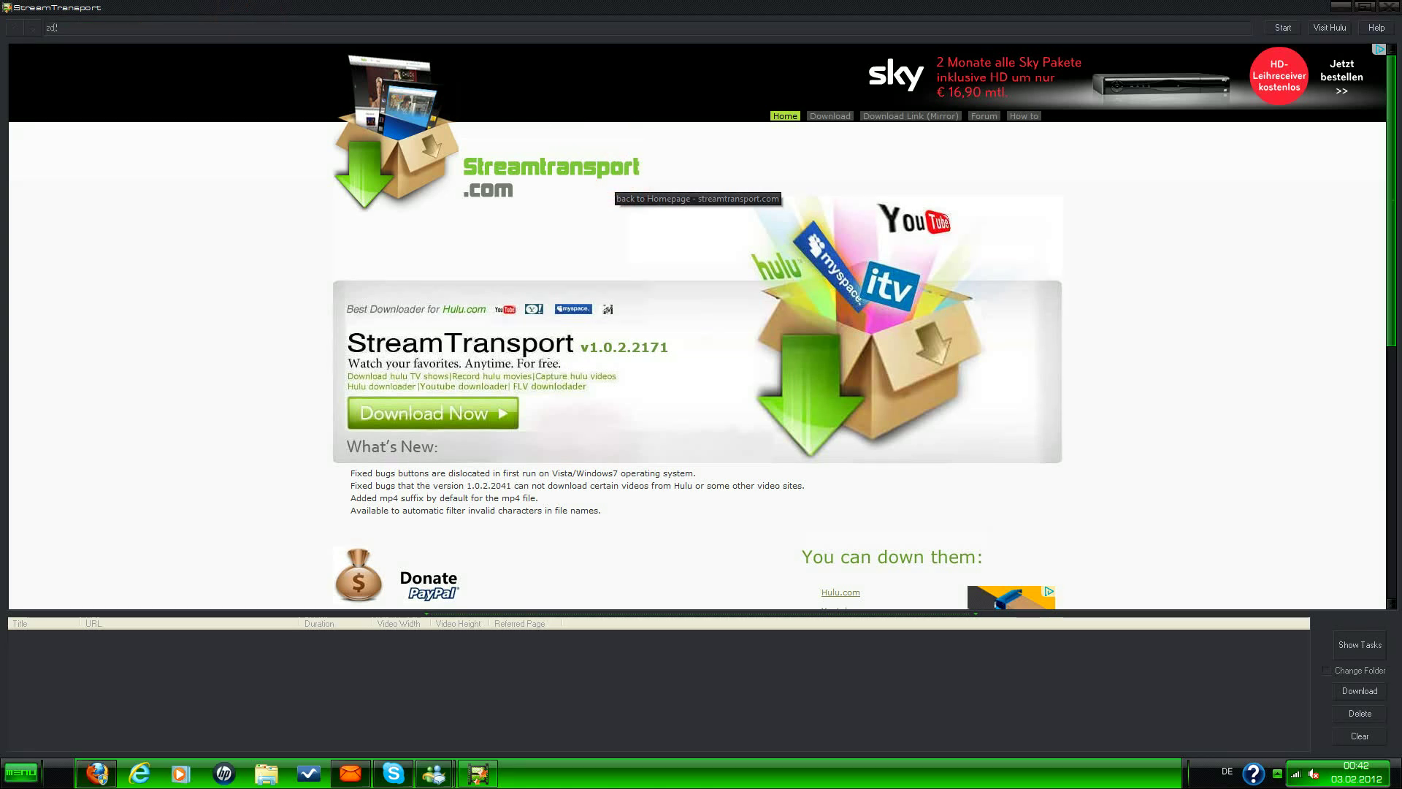
pyautogui.write('.de')
pyautogui.click(618, 172)
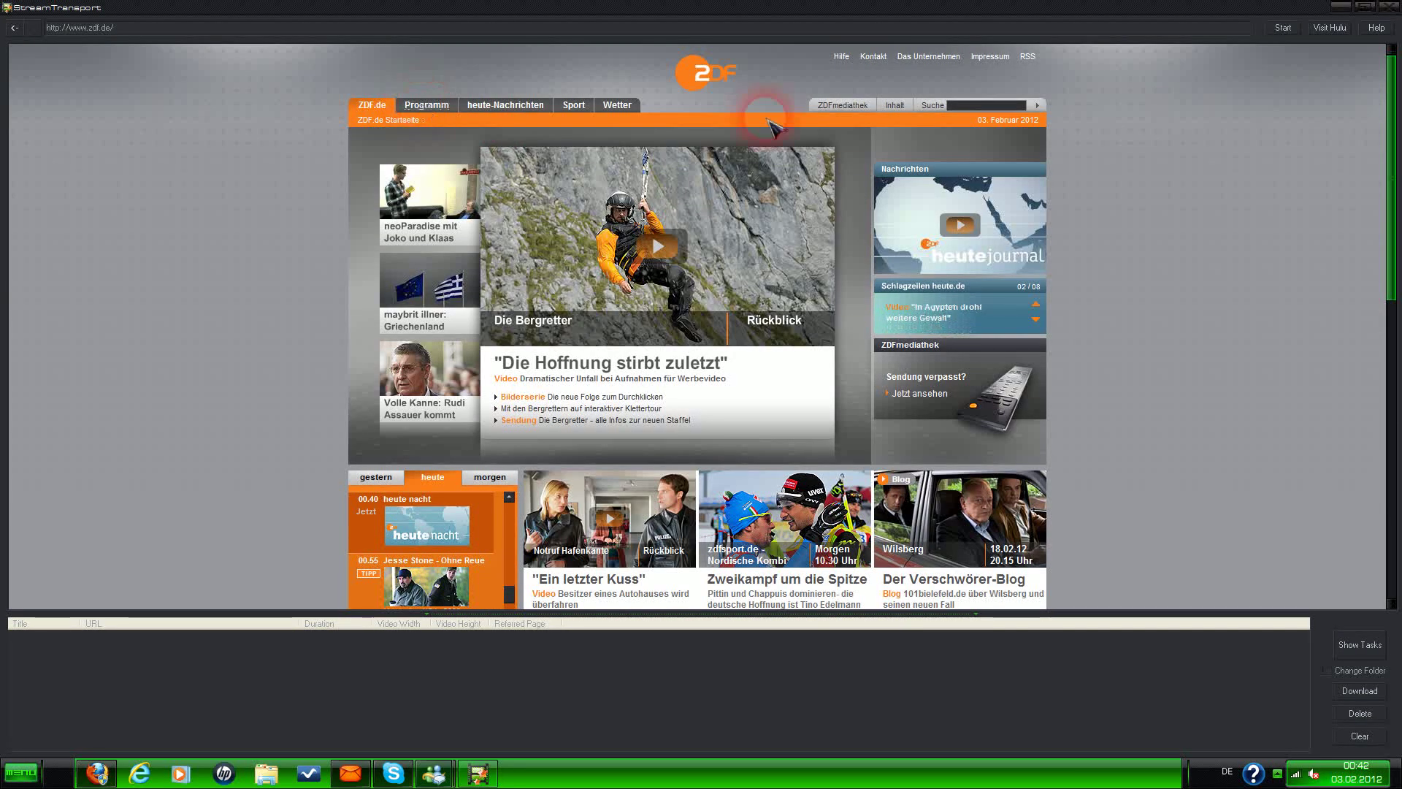
# - Open the ZDFmediathek from the ZDF site and browse its Sendungen A-Z listing
pyautogui.click(847, 108)
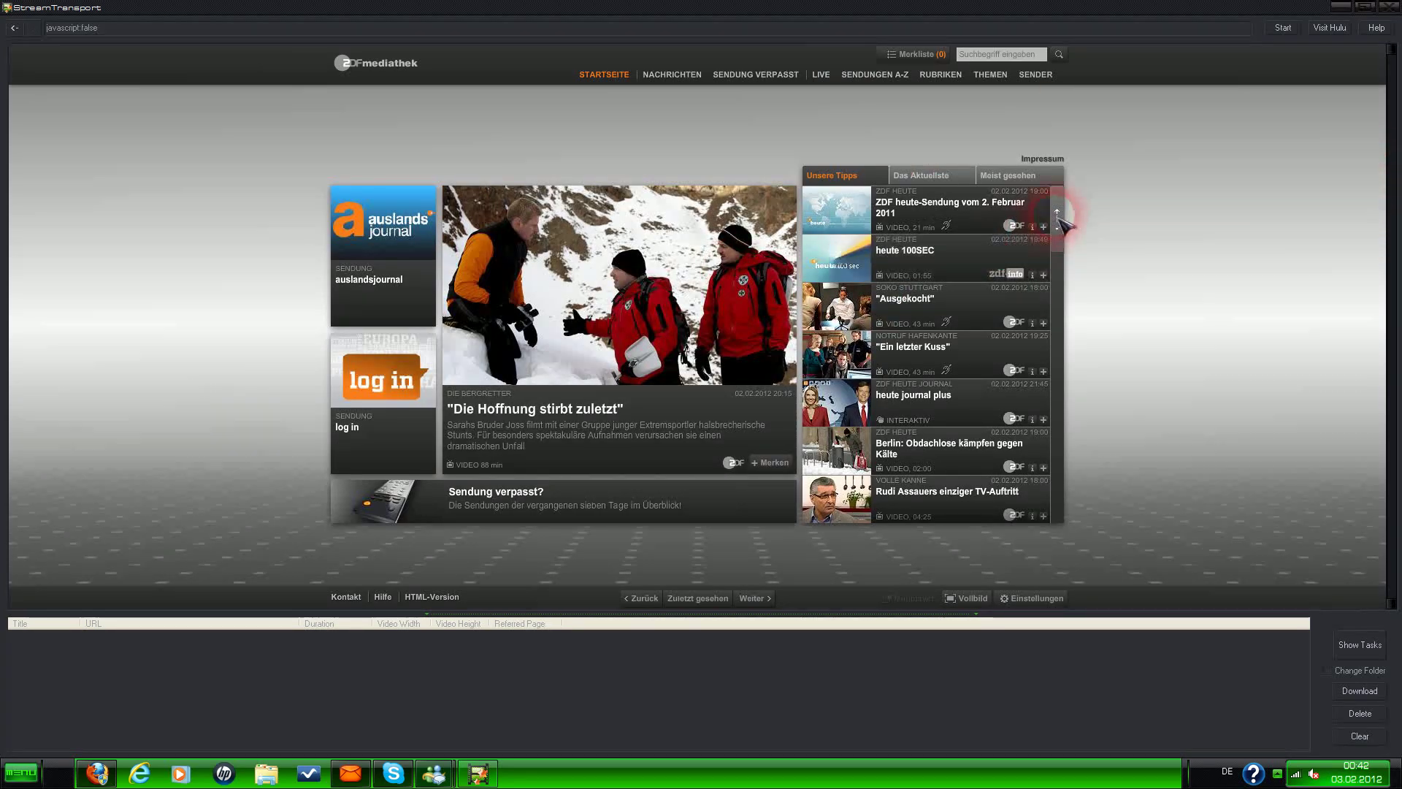
pyautogui.moveTo(1064, 219)
pyautogui.mouseDown()
pyautogui.moveTo(1044, 463)
pyautogui.moveTo(1061, 230)
pyautogui.mouseUp()
pyautogui.moveTo(1037, 488); pyautogui.dragTo(1064, 212)
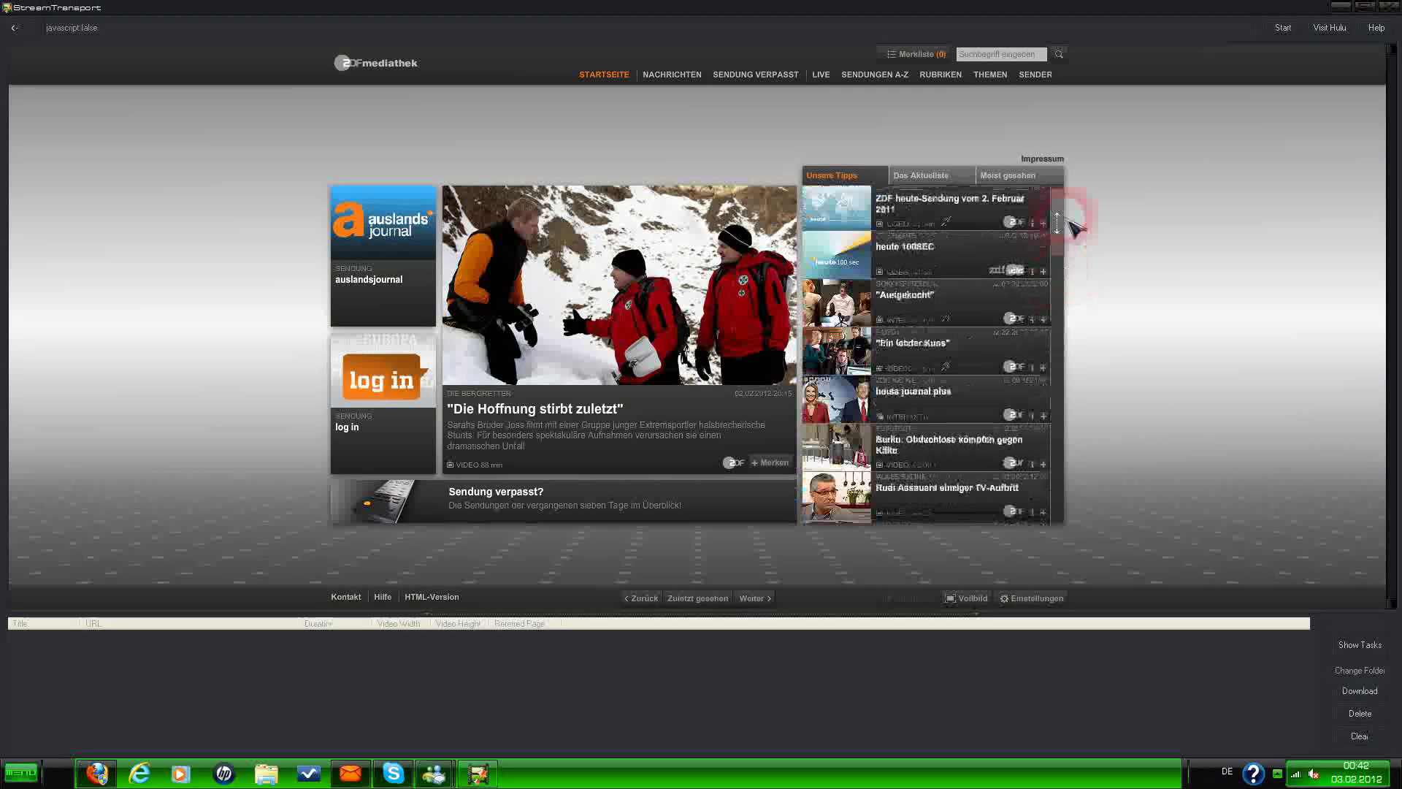
pyautogui.click(864, 77)
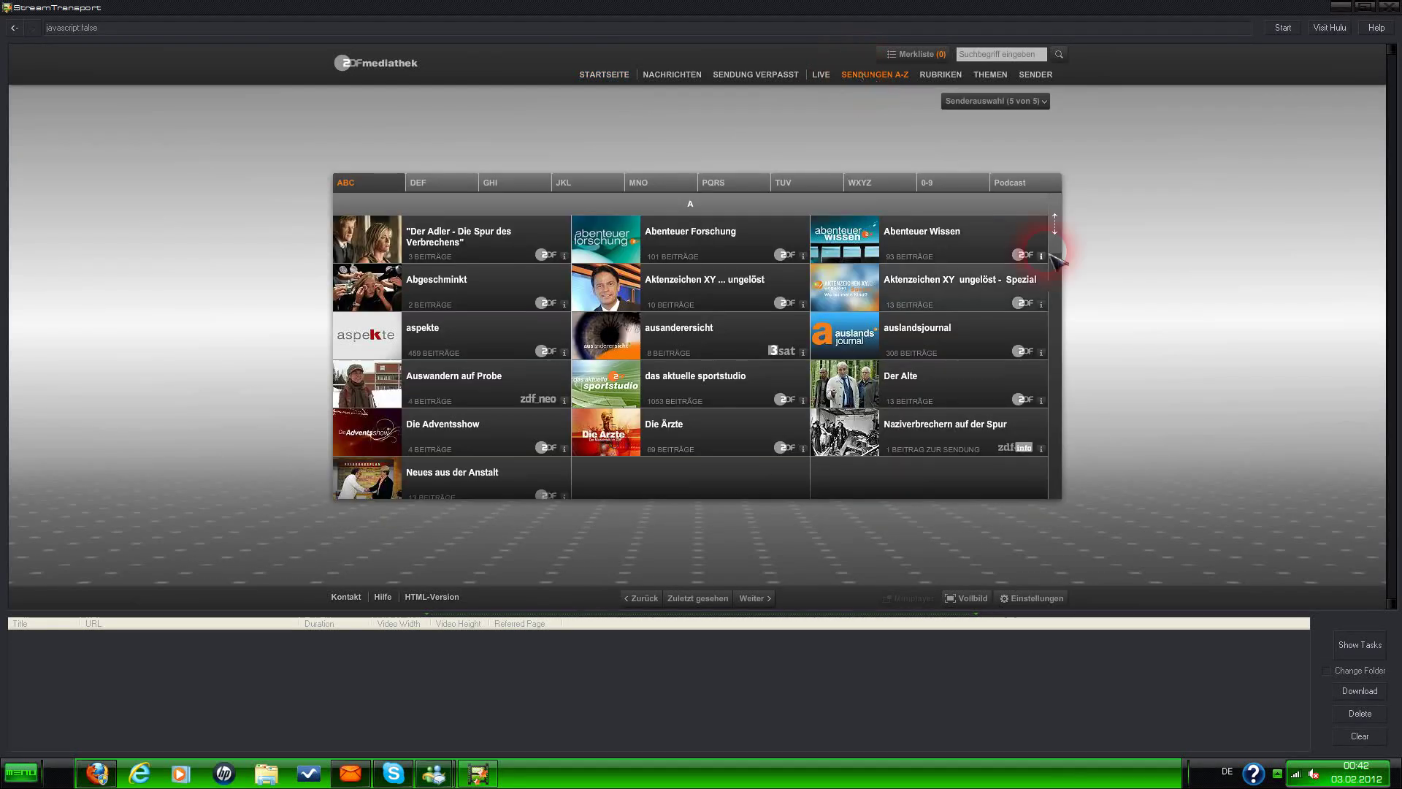
pyautogui.moveTo(1063, 228)
pyautogui.mouseDown()
pyautogui.moveTo(1057, 466)
pyautogui.moveTo(1046, 358)
pyautogui.moveTo(1063, 236)
pyautogui.mouseUp()
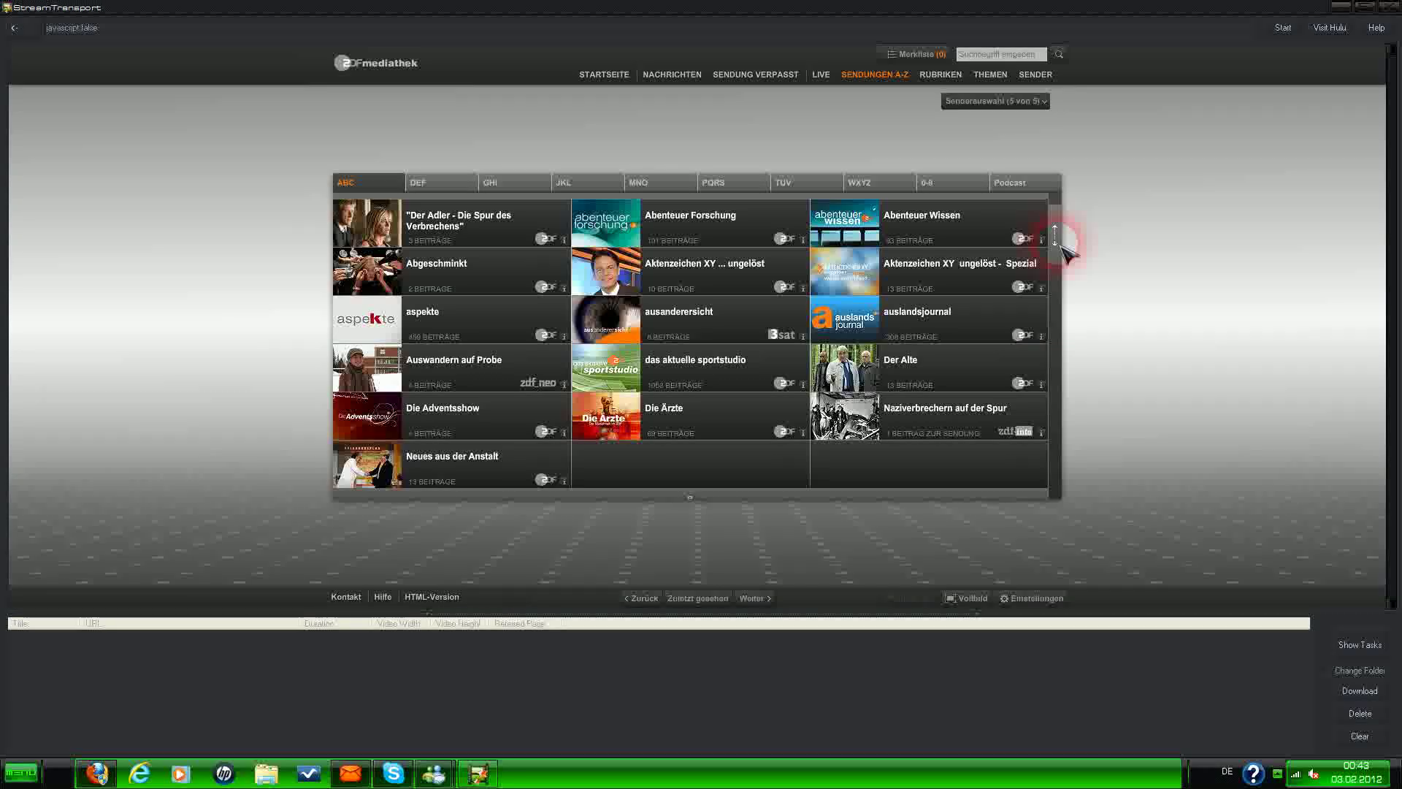
# - Search the ZDFmediathek for "tageschau"
pyautogui.click(980, 55)
pyautogui.write('tageschau')
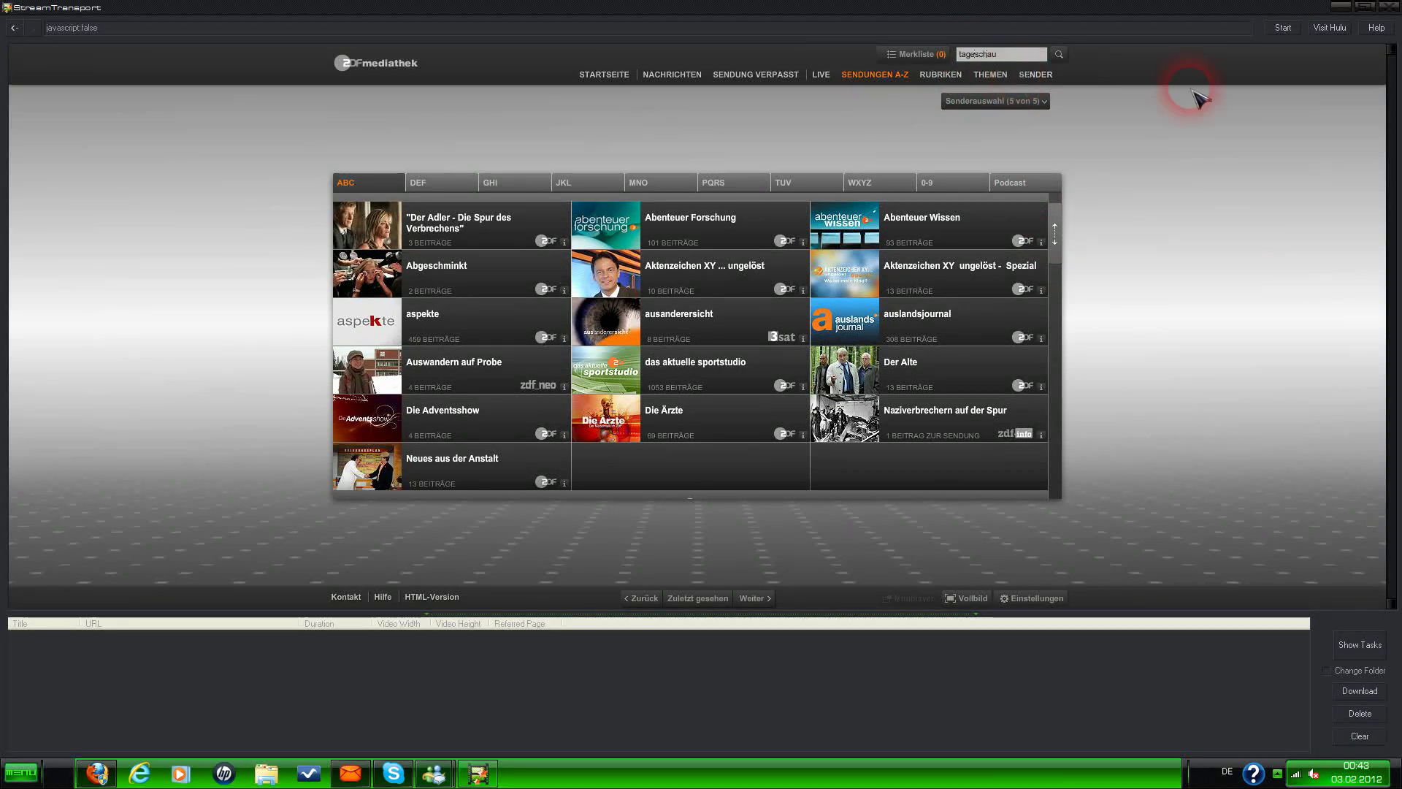
pyautogui.click(1059, 54)
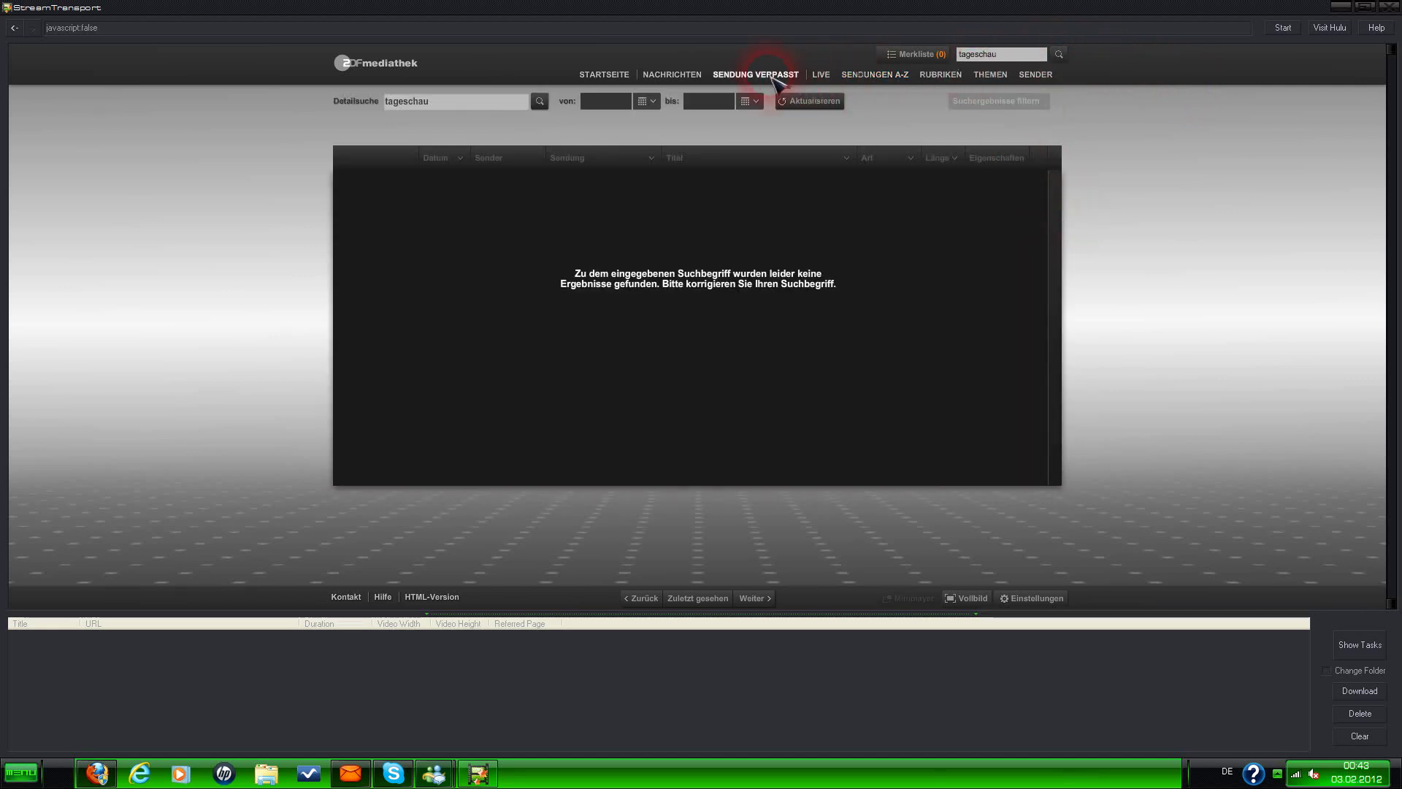
# - From Sendungen A-Z, open "Aktenzeichen XY ungelöst - Spezial" and play the therapist interview video
pyautogui.click(876, 76)
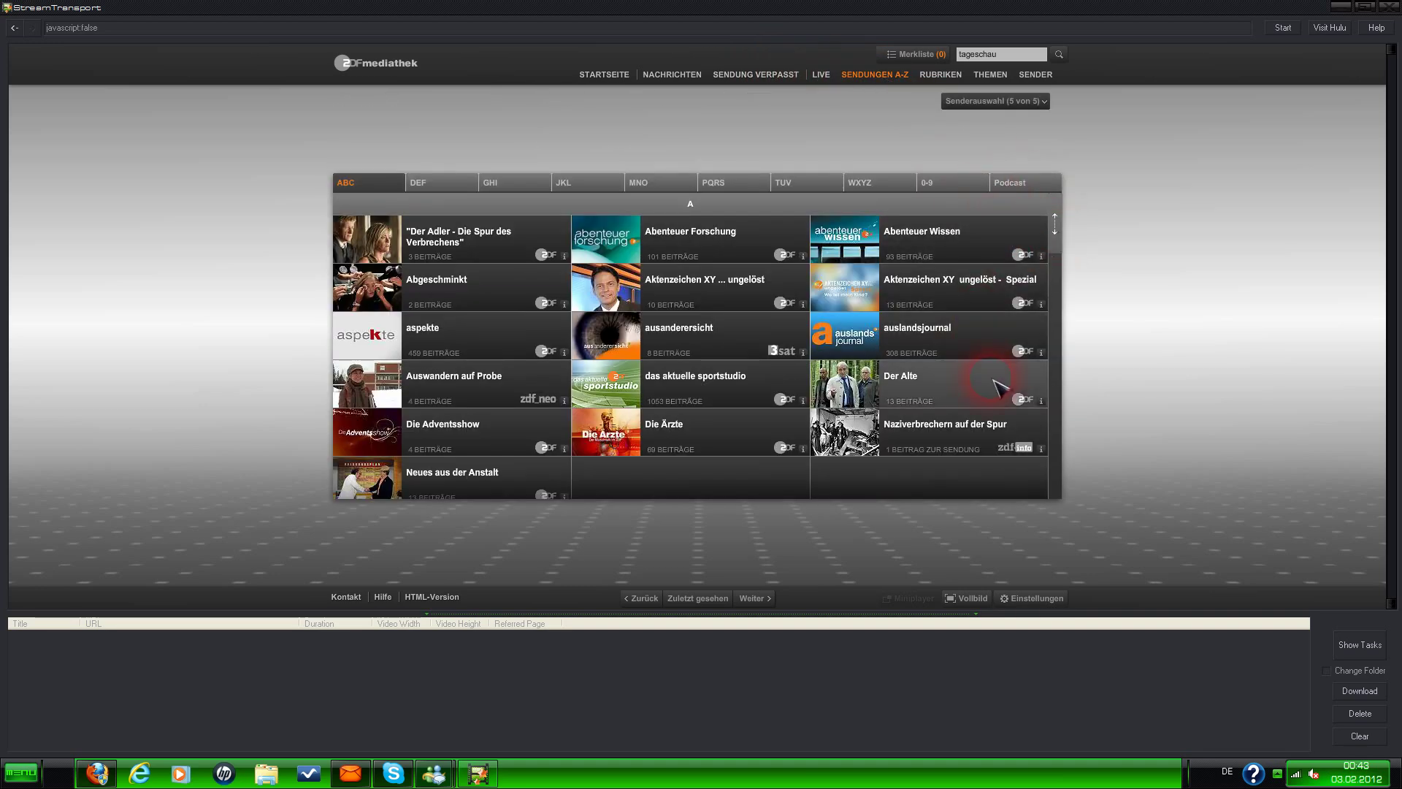
pyautogui.click(999, 402)
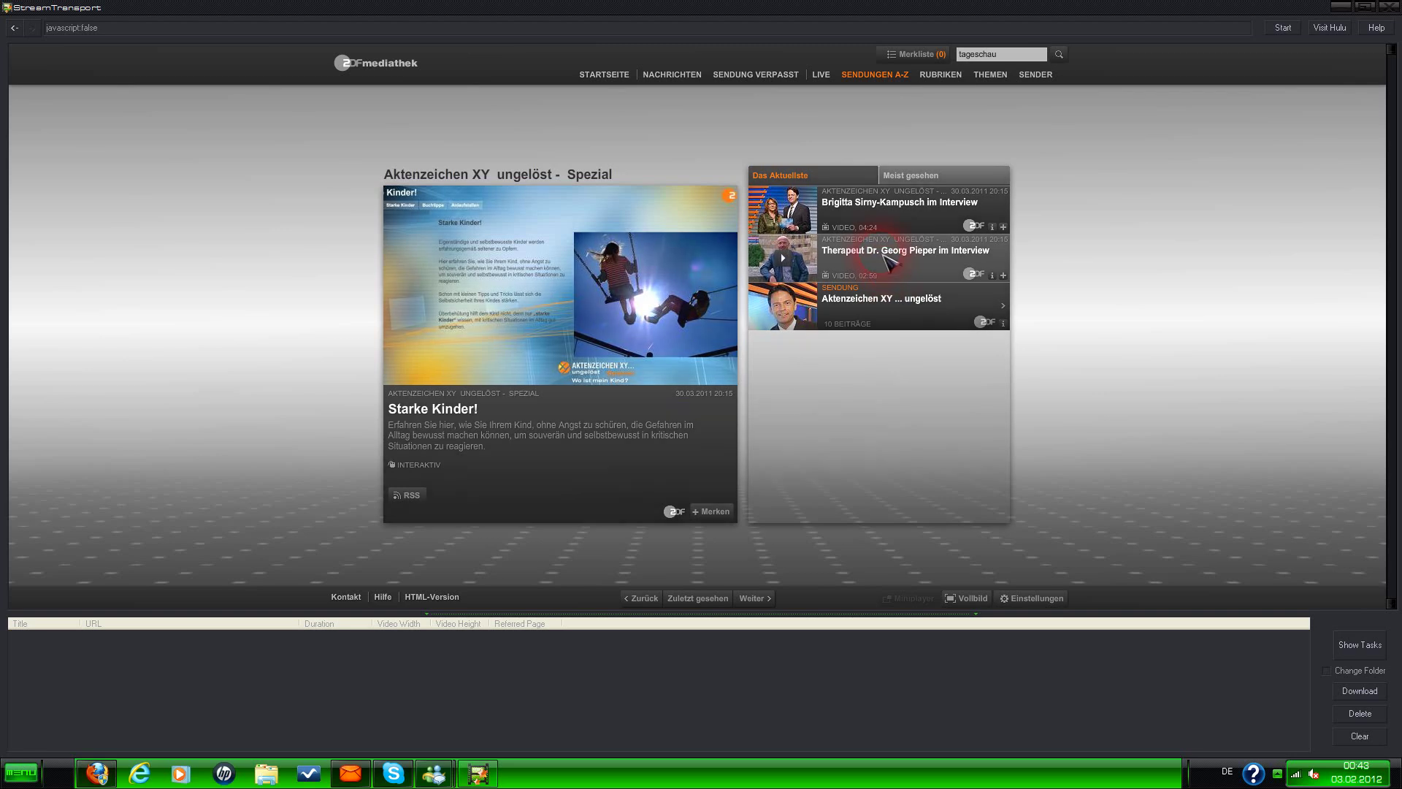
pyautogui.click(884, 254)
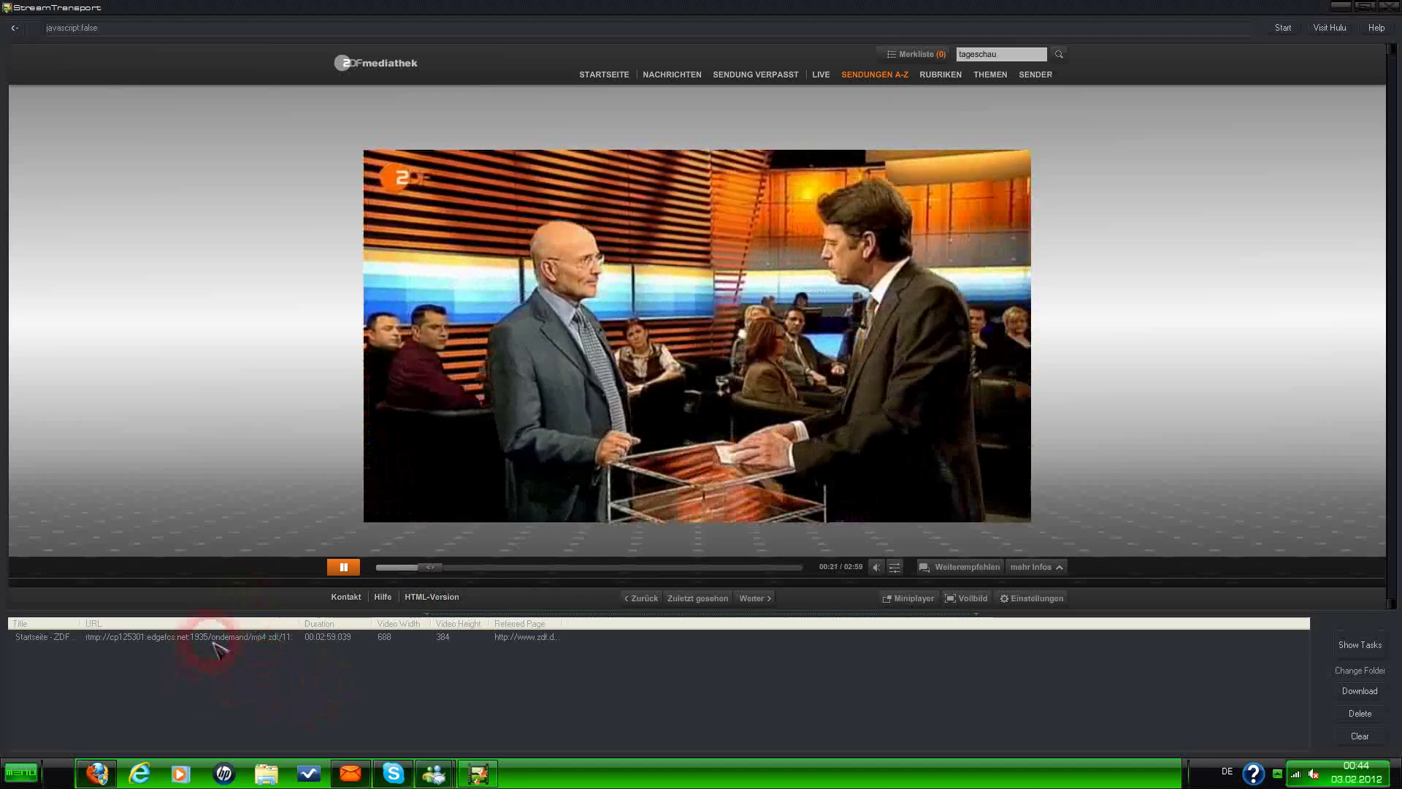
# - Download the captured ZDF stream, reposition the Download window, and return to the main browser window
pyautogui.click(215, 640)
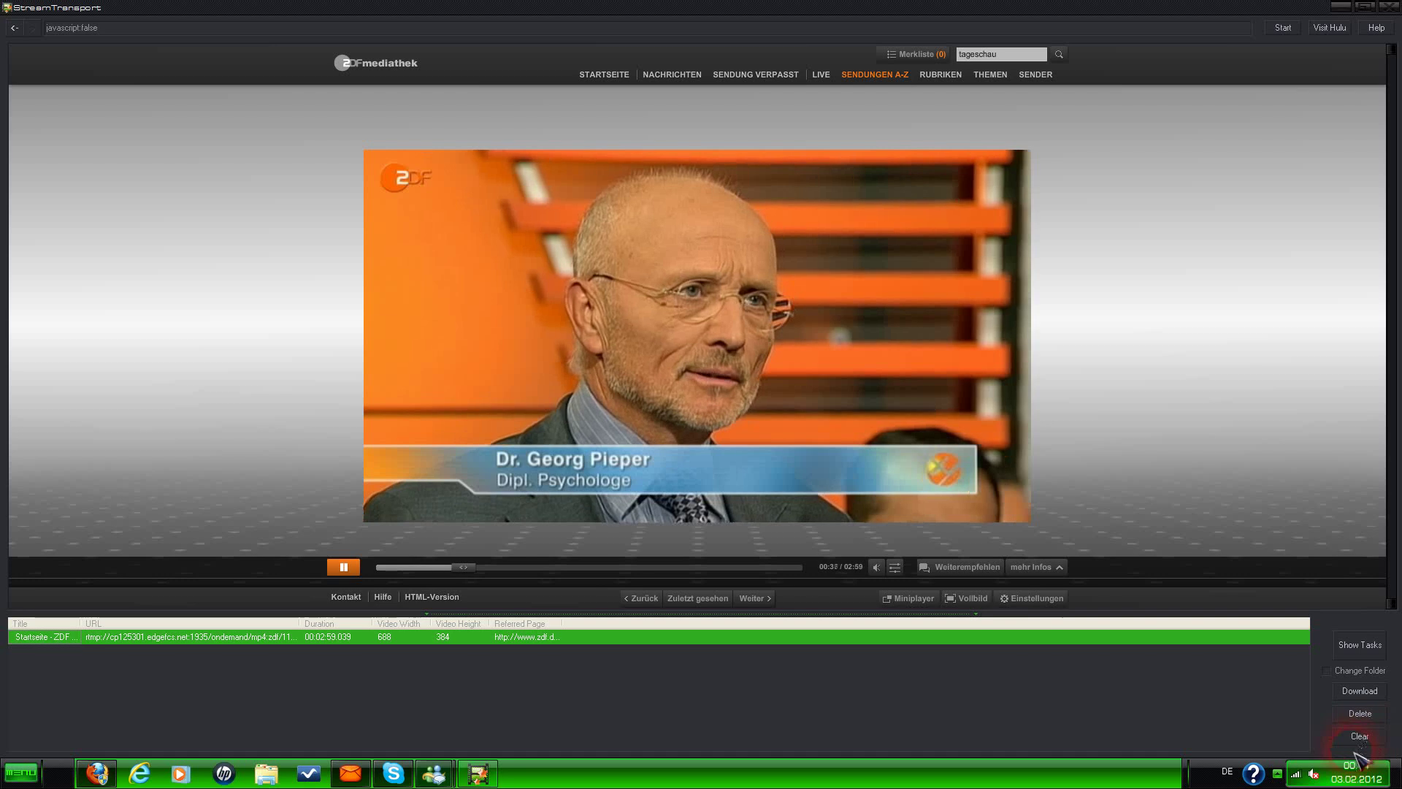
pyautogui.click(1370, 697)
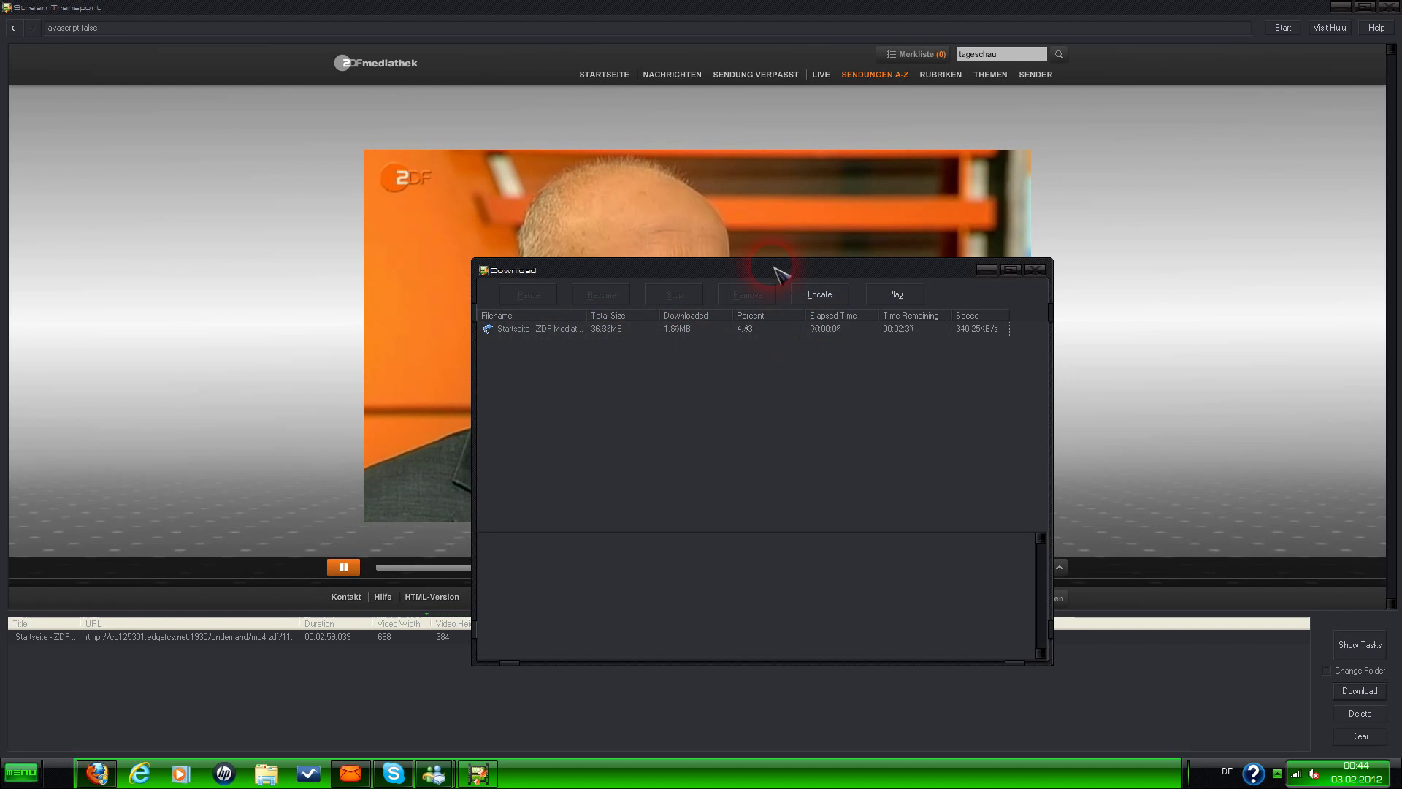
pyautogui.moveTo(773, 276)
pyautogui.mouseDown()
pyautogui.moveTo(809, 450)
pyautogui.moveTo(818, 285)
pyautogui.mouseUp()
pyautogui.click(864, 395)
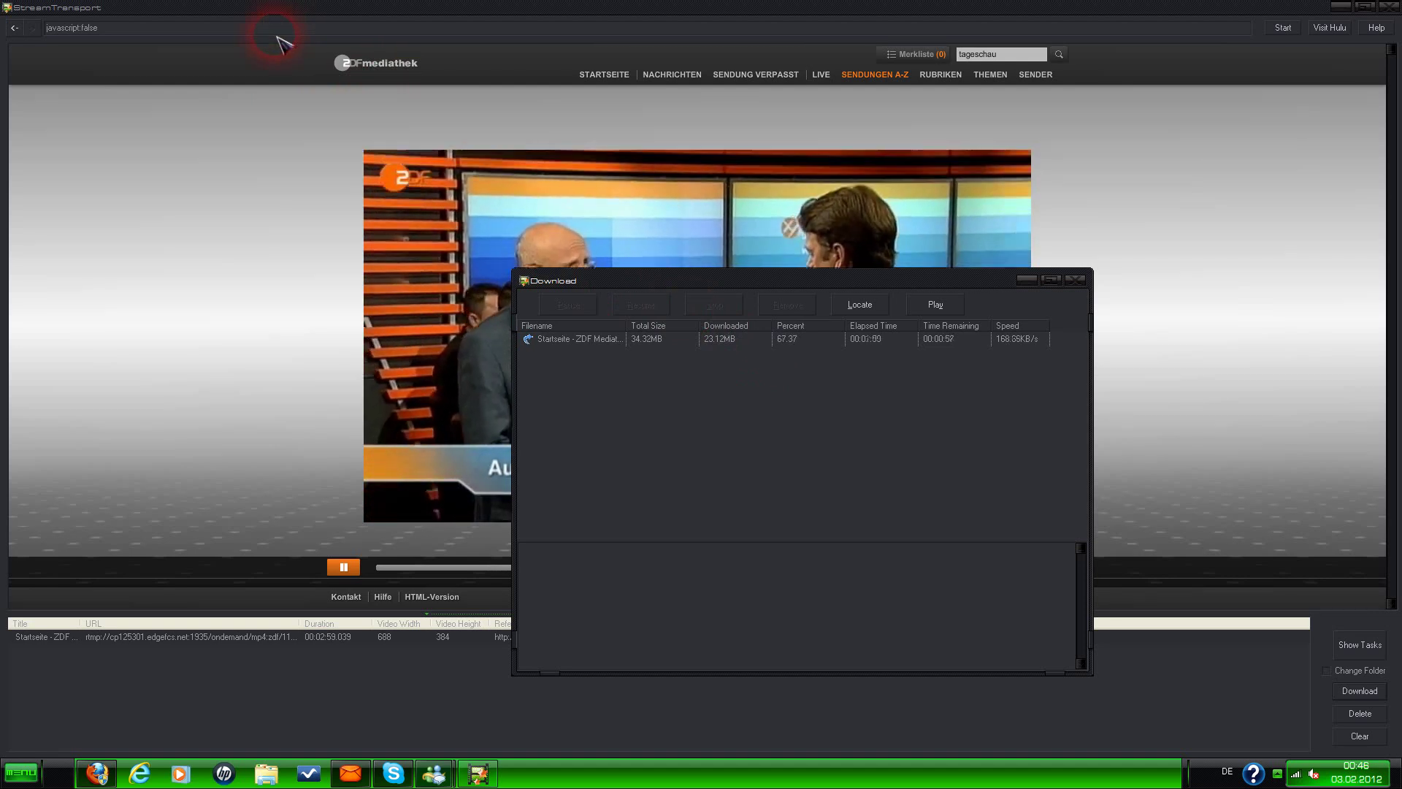
pyautogui.click(255, 44)
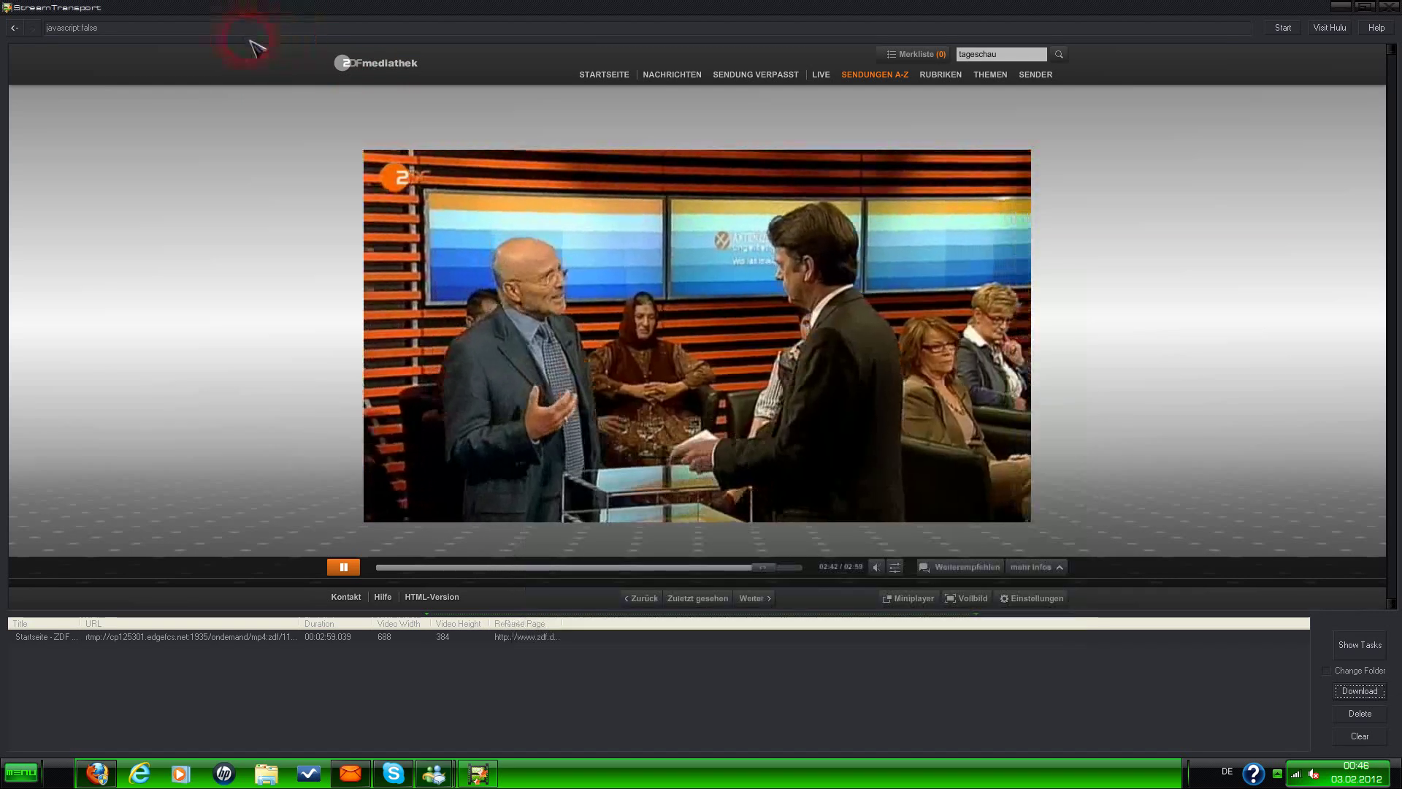
# - Switch to Firefox, load youtube.com and play the "ACTA und das Internet" video
pyautogui.click(95, 771)
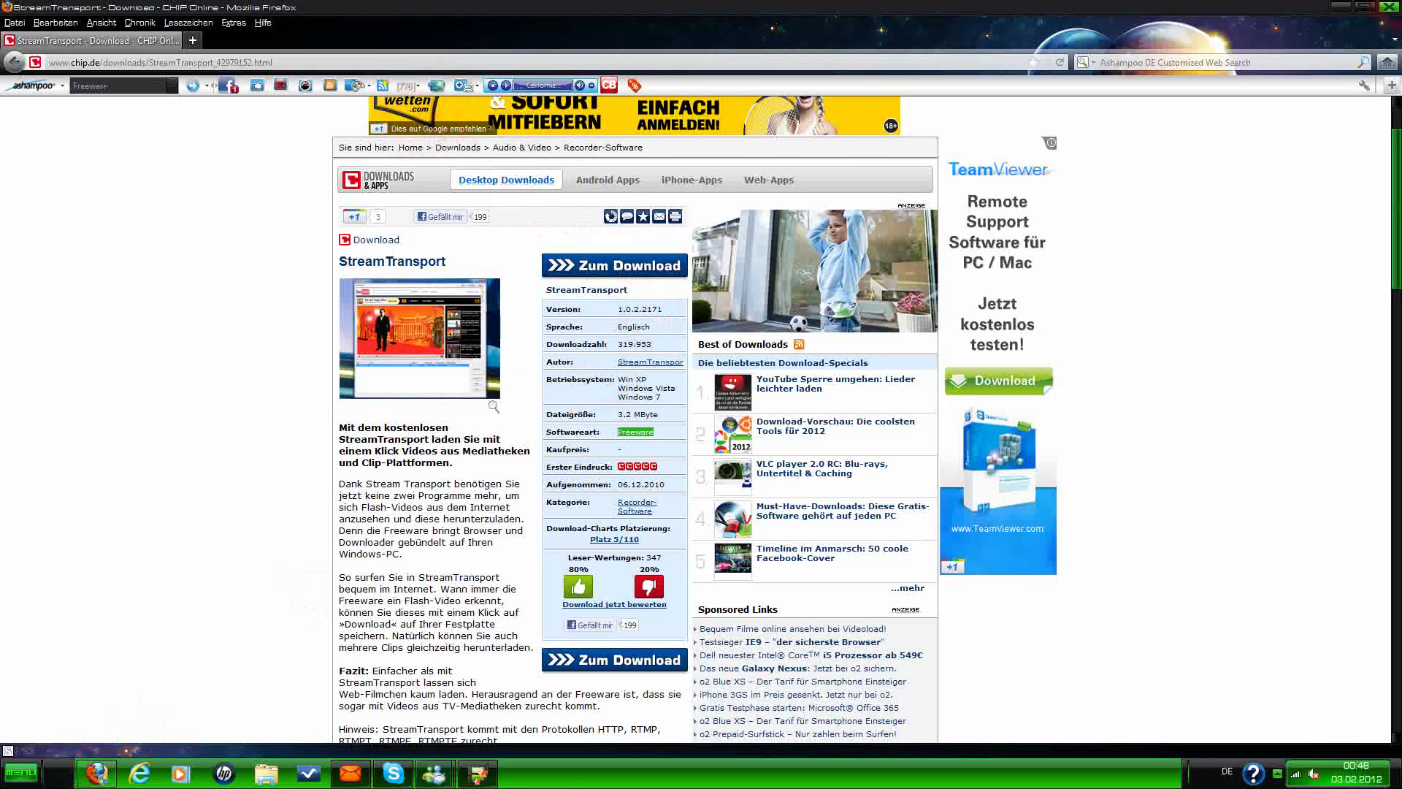
pyautogui.click(614, 65)
pyautogui.write('youtube.co')
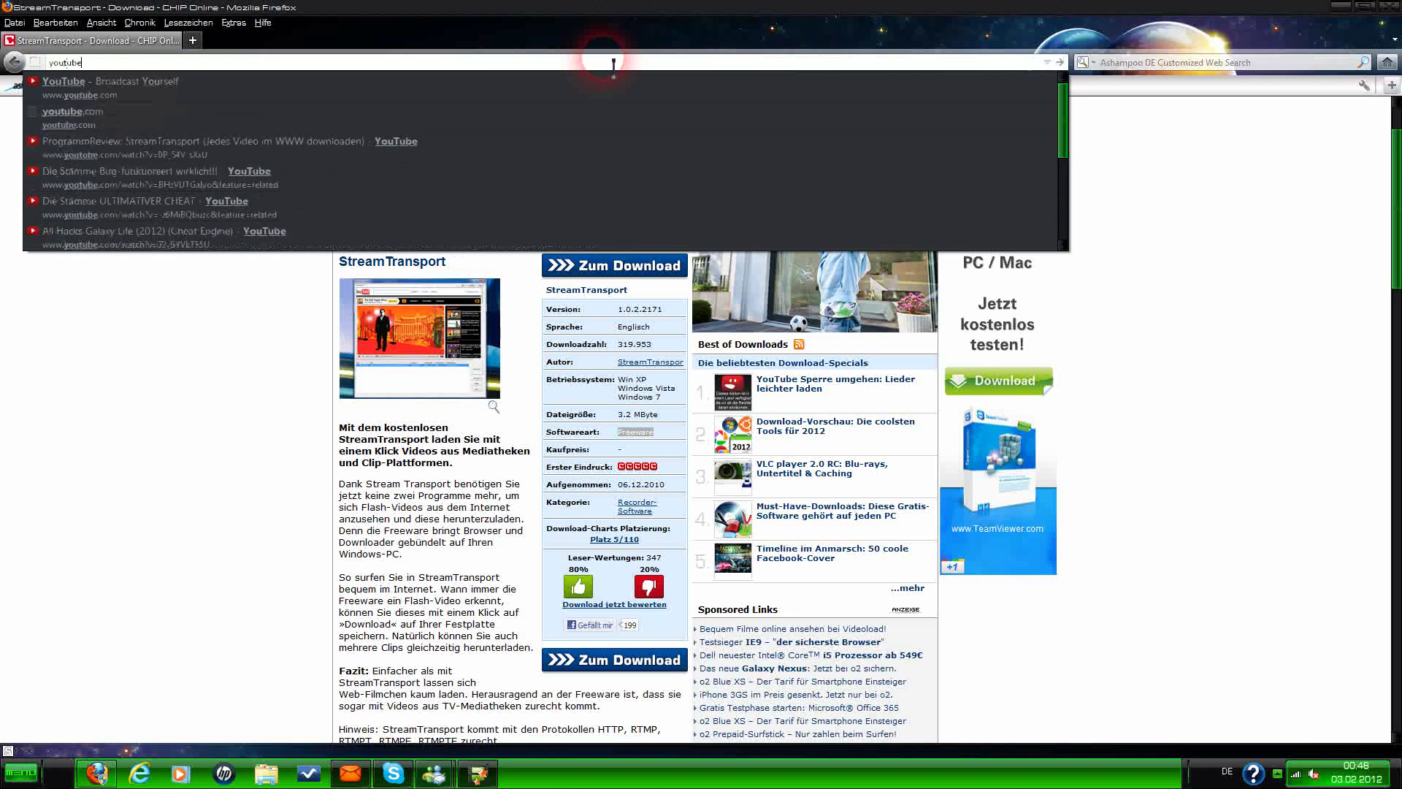
pyautogui.write('m')
pyautogui.press('Return')
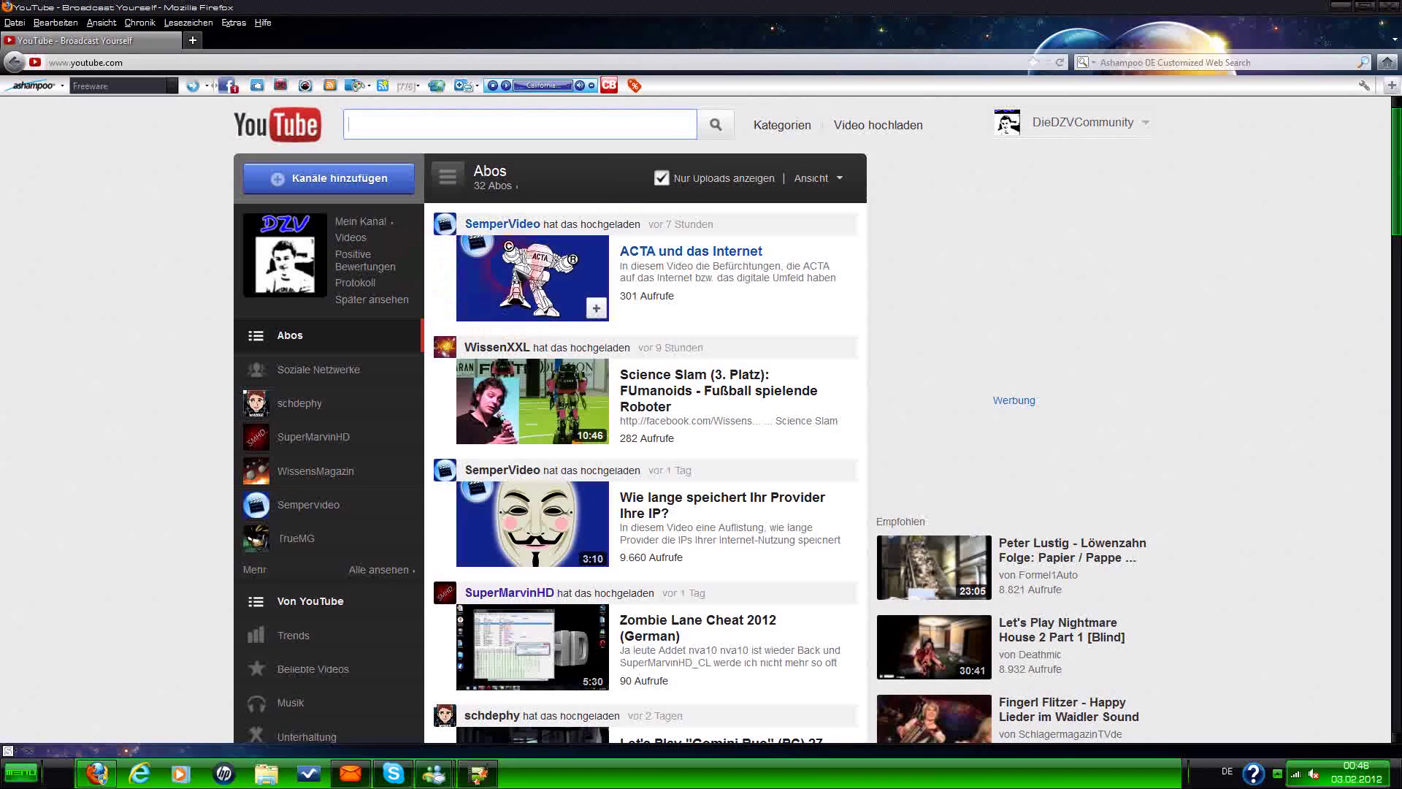
pyautogui.click(526, 274)
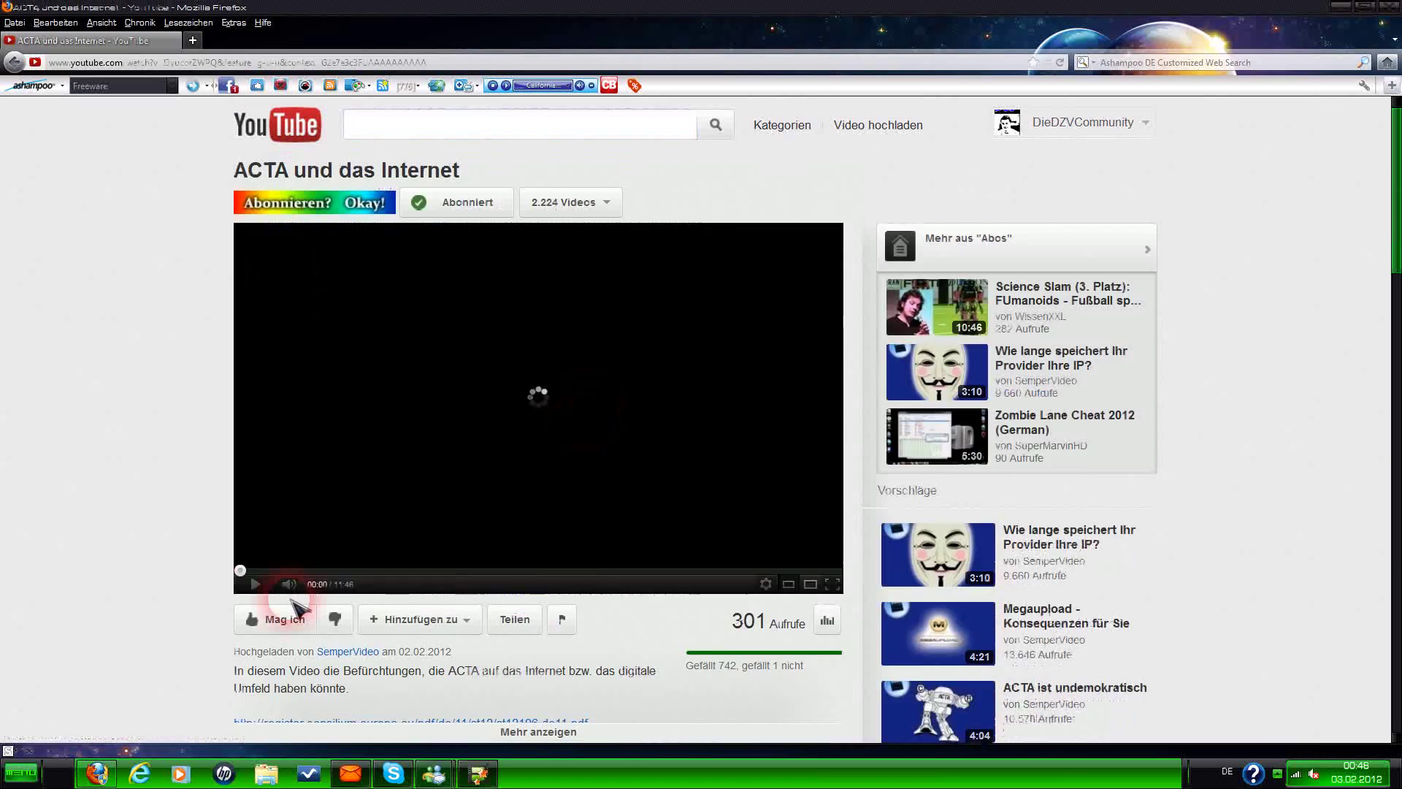
pyautogui.click(478, 773)
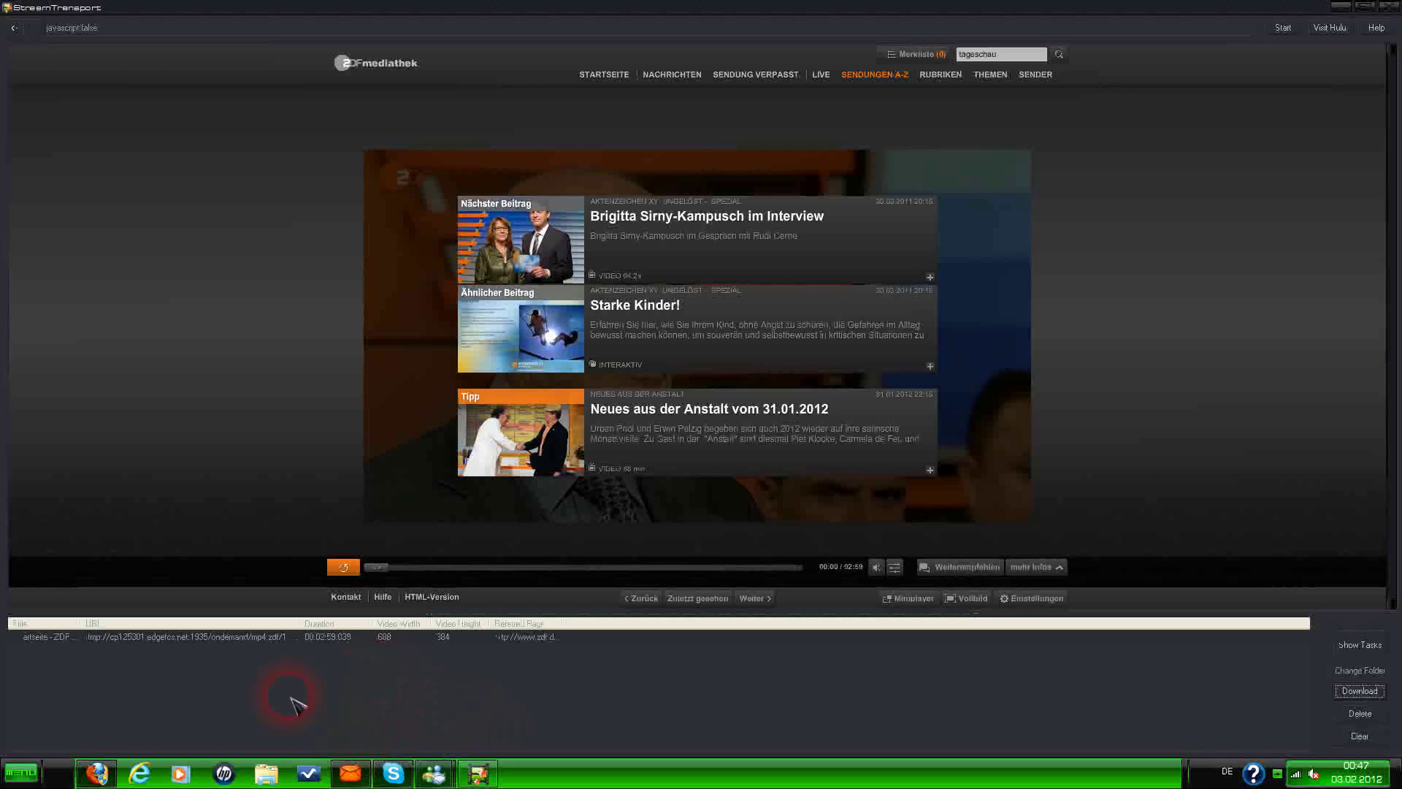
pyautogui.click(96, 773)
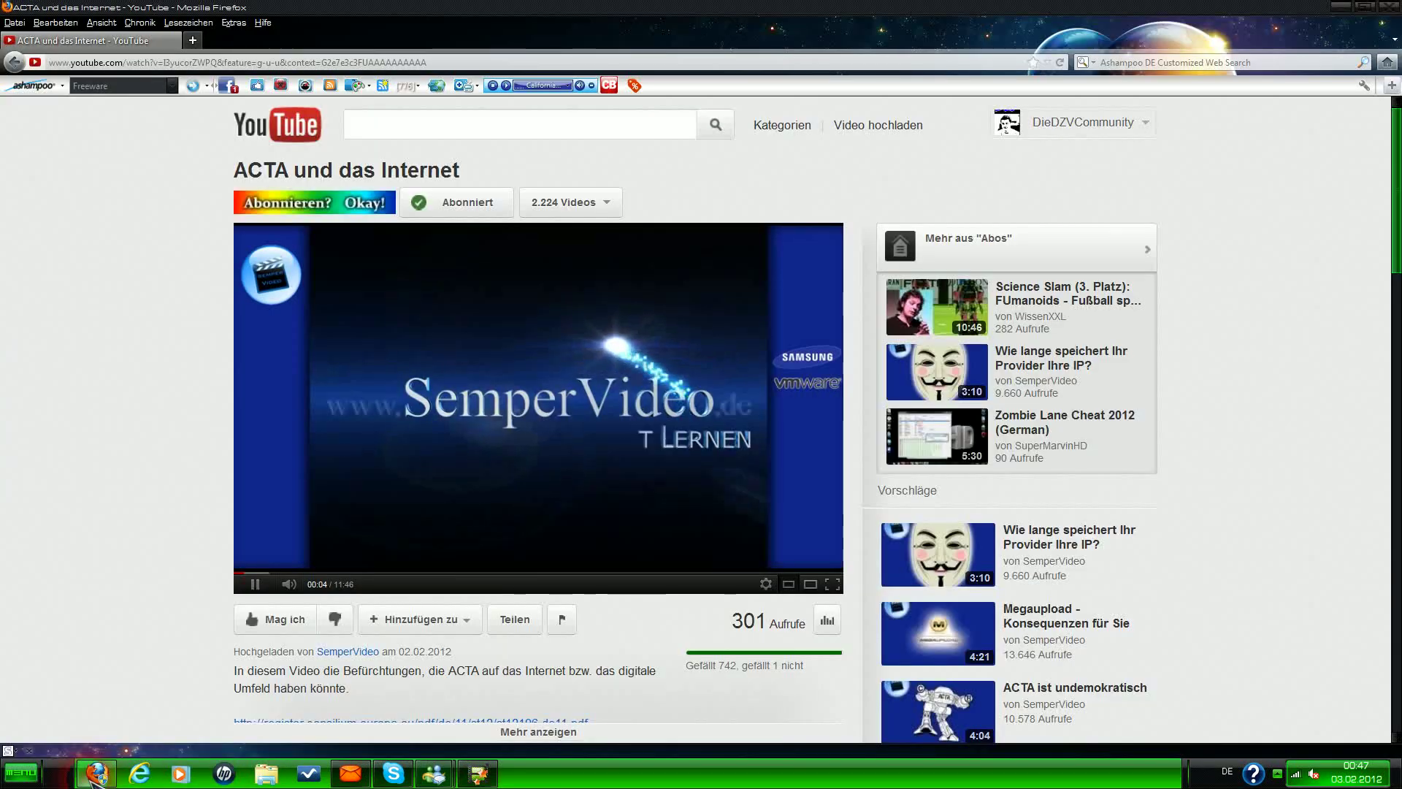
# - Switch back to StreamTransport, queue the captured ZDF stream again to bring up the Download window, and remove the duplicate entry
pyautogui.click(476, 774)
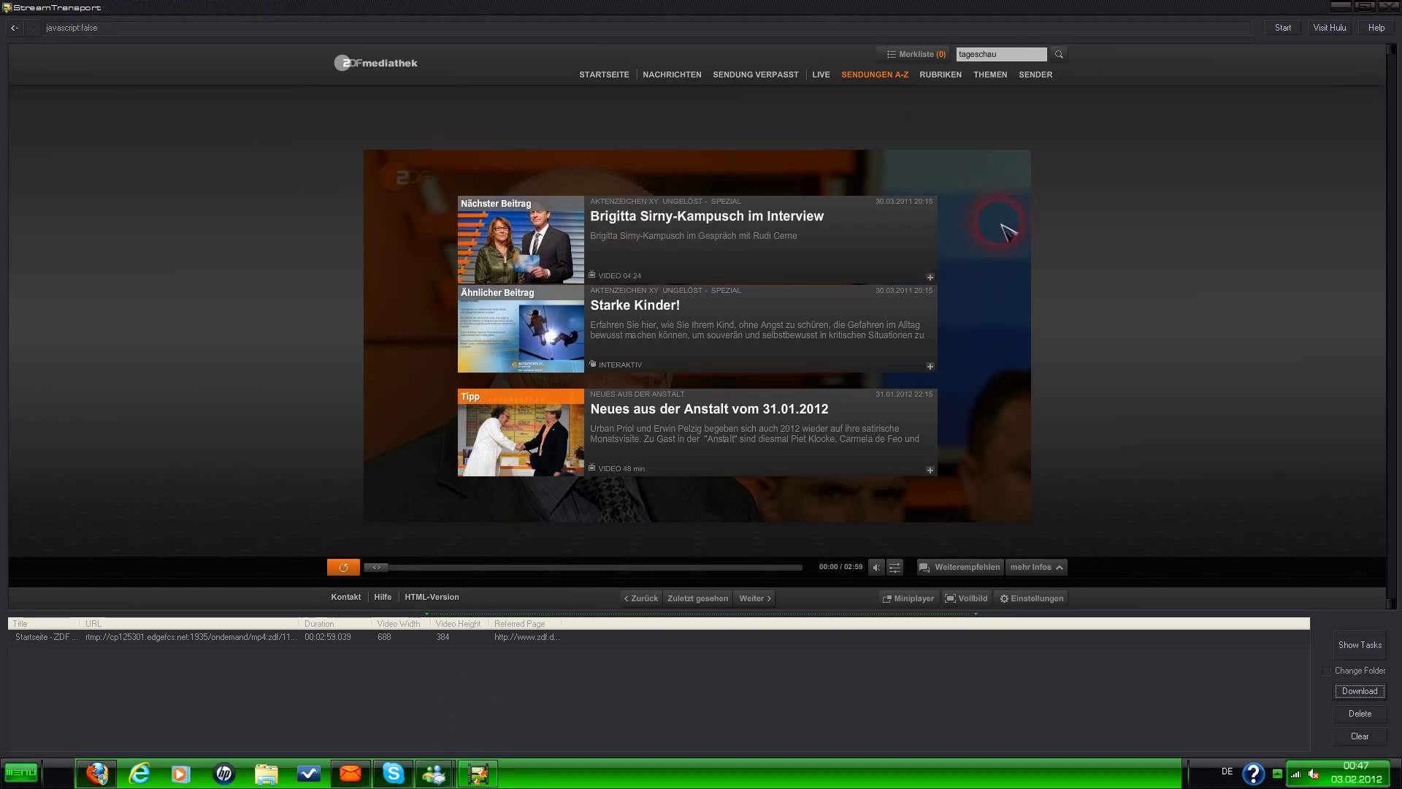
pyautogui.click(533, 636)
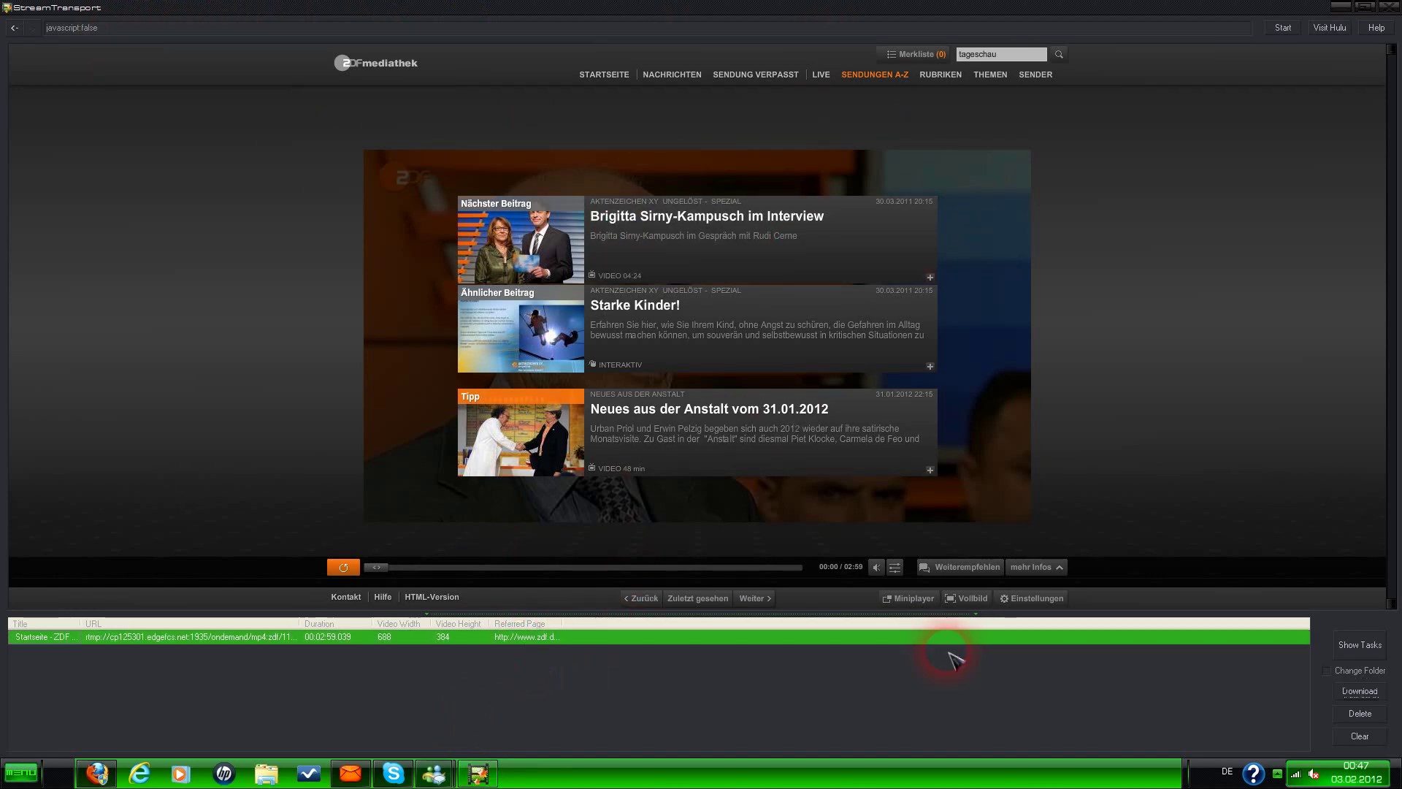
pyautogui.click(1373, 690)
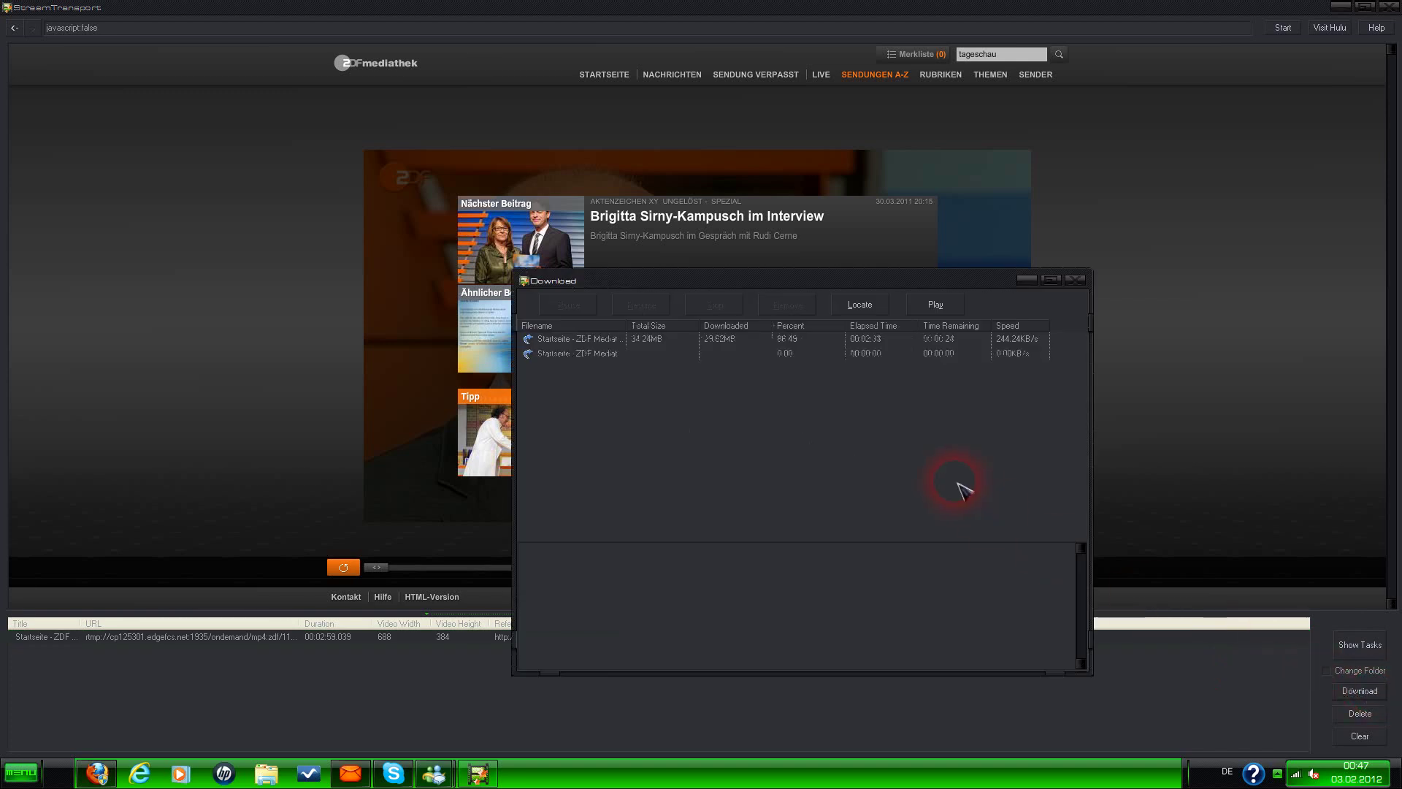
pyautogui.click(616, 355)
pyautogui.click(777, 308)
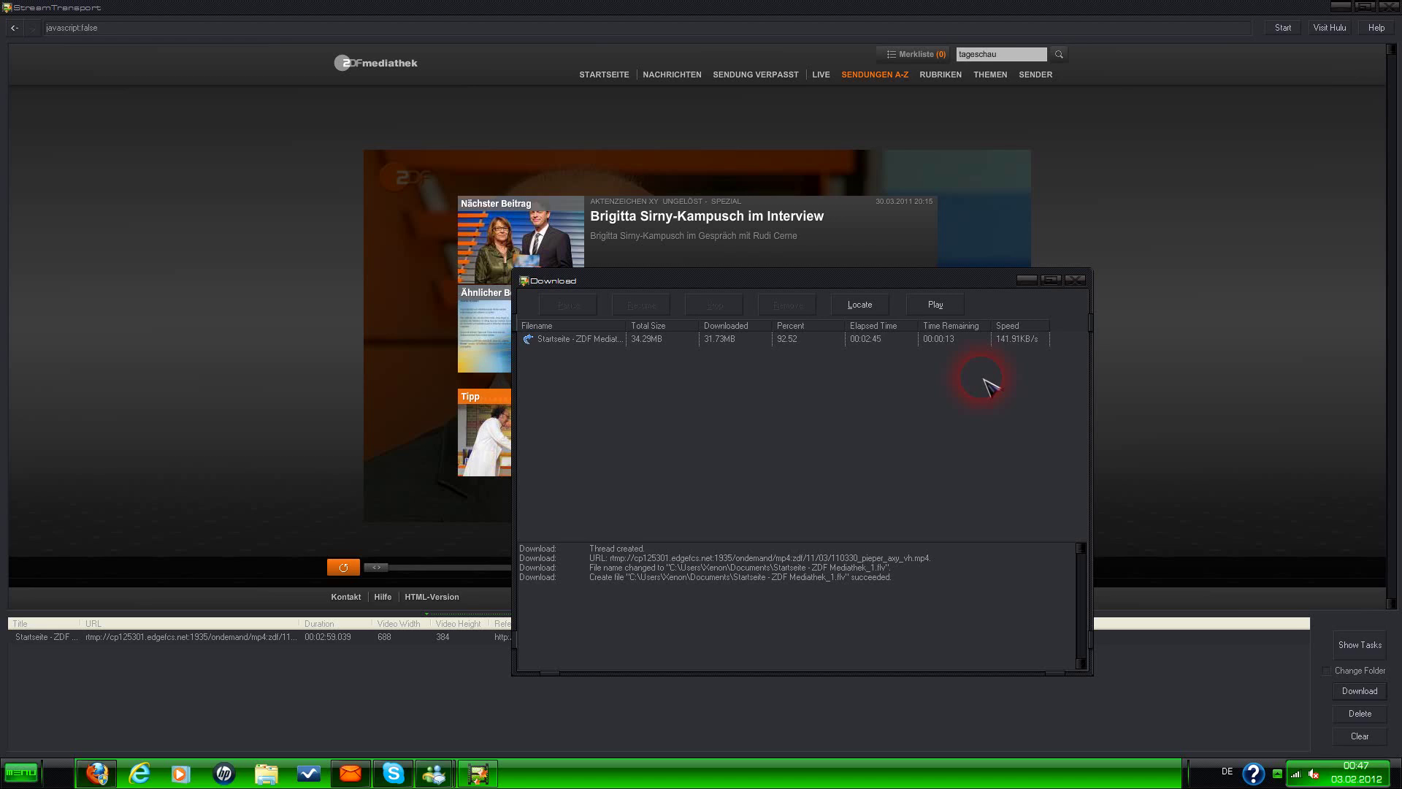
pyautogui.moveTo(851, 280); pyautogui.dragTo(782, 221)
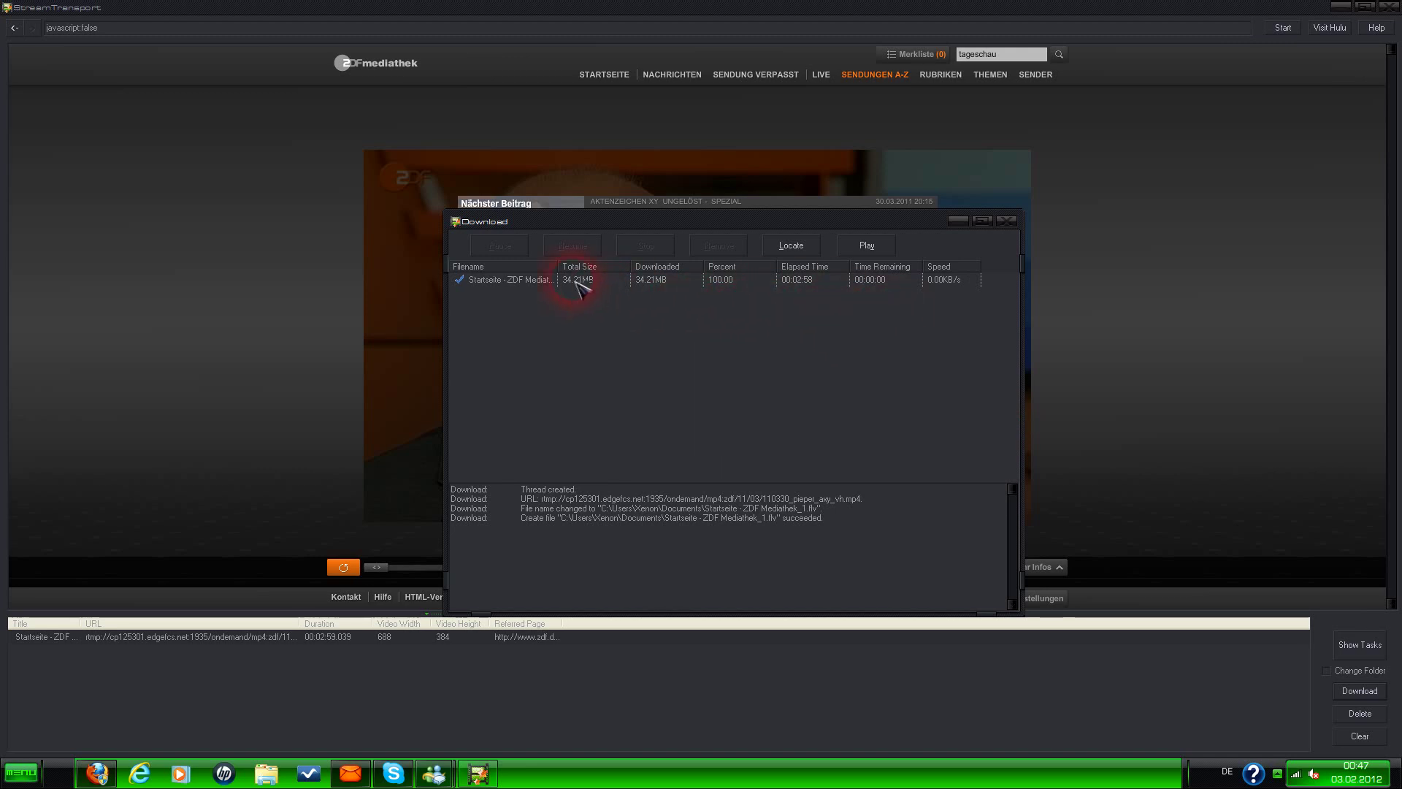
# - Play the finished ZDF download from the task list and move the Applian FLV Player window aside
pyautogui.click(513, 284)
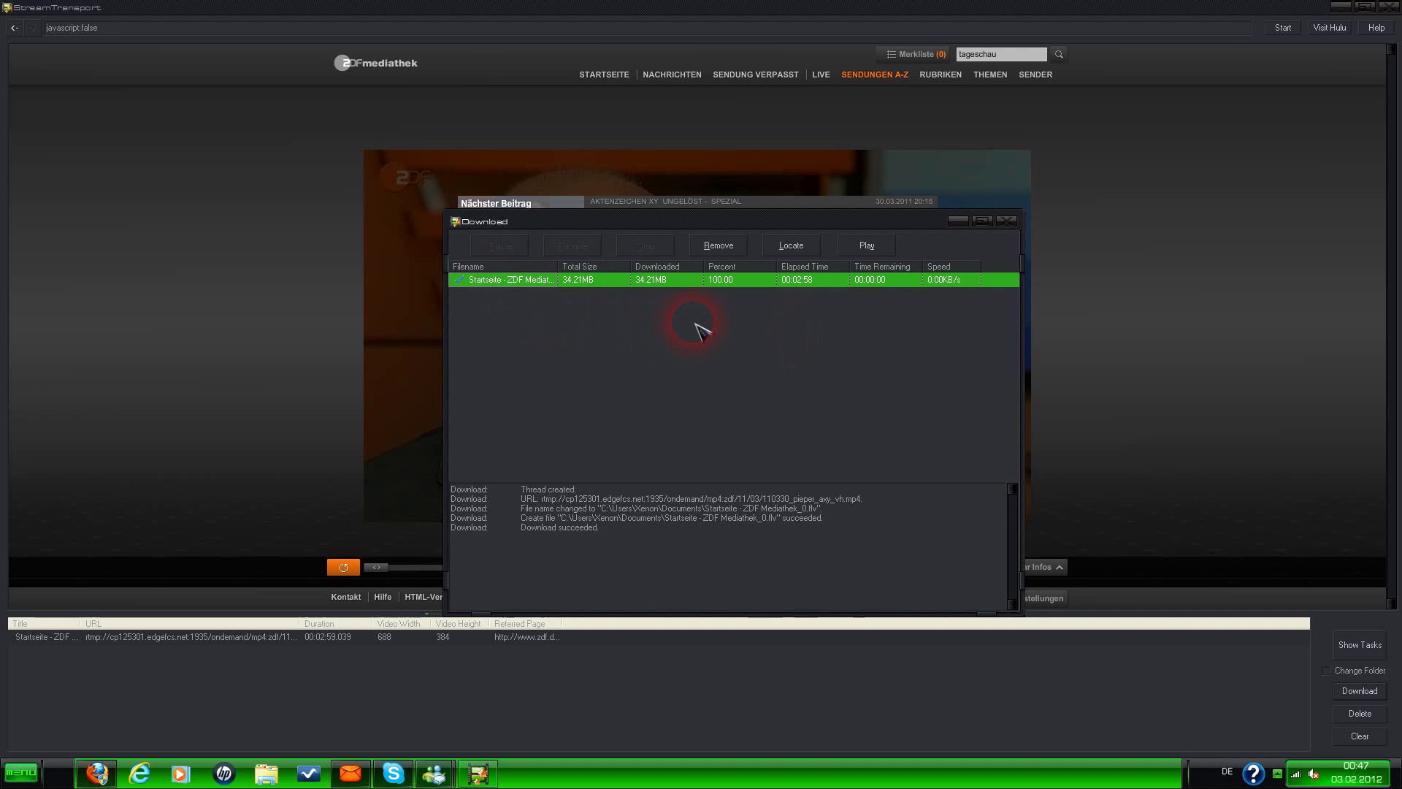
pyautogui.click(867, 246)
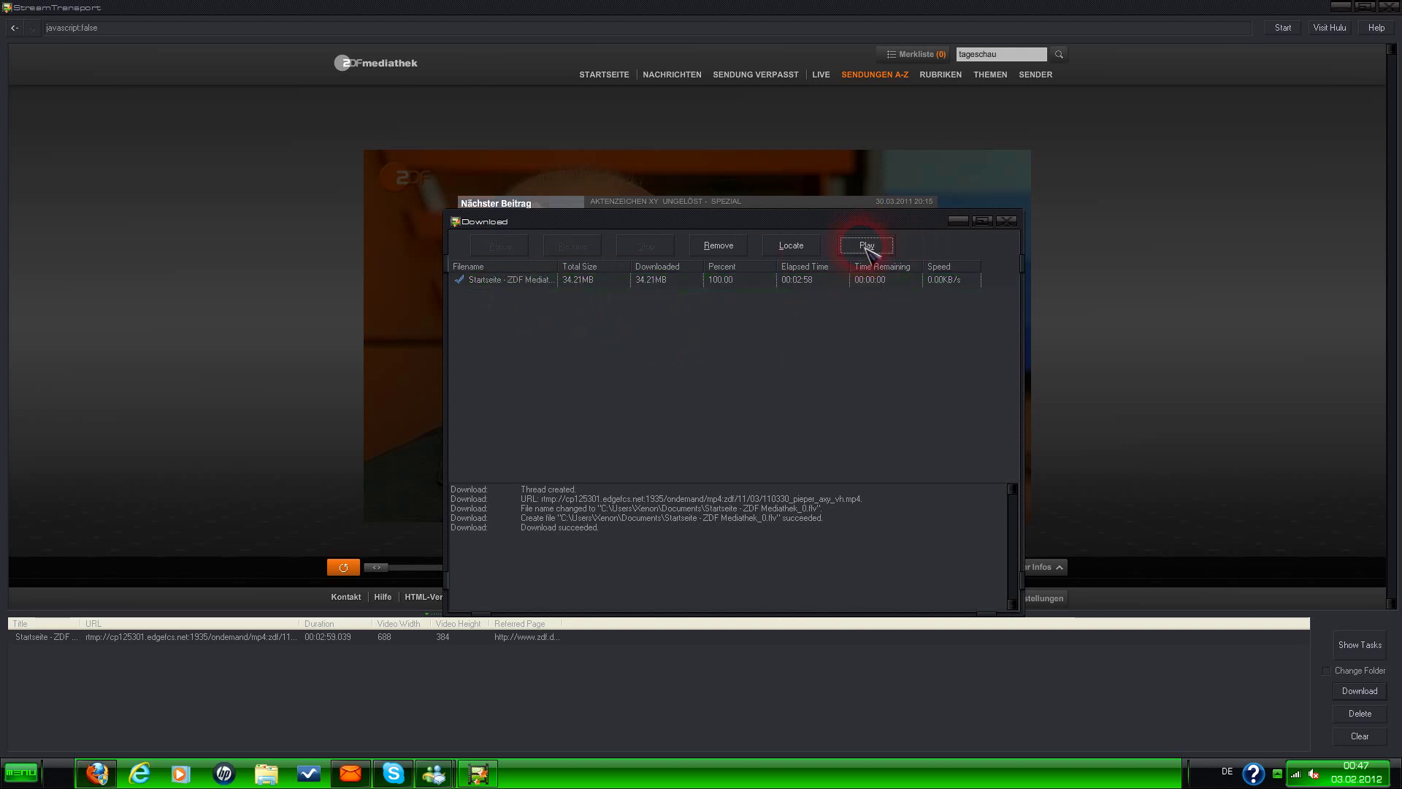
pyautogui.moveTo(365, 219); pyautogui.dragTo(953, 250)
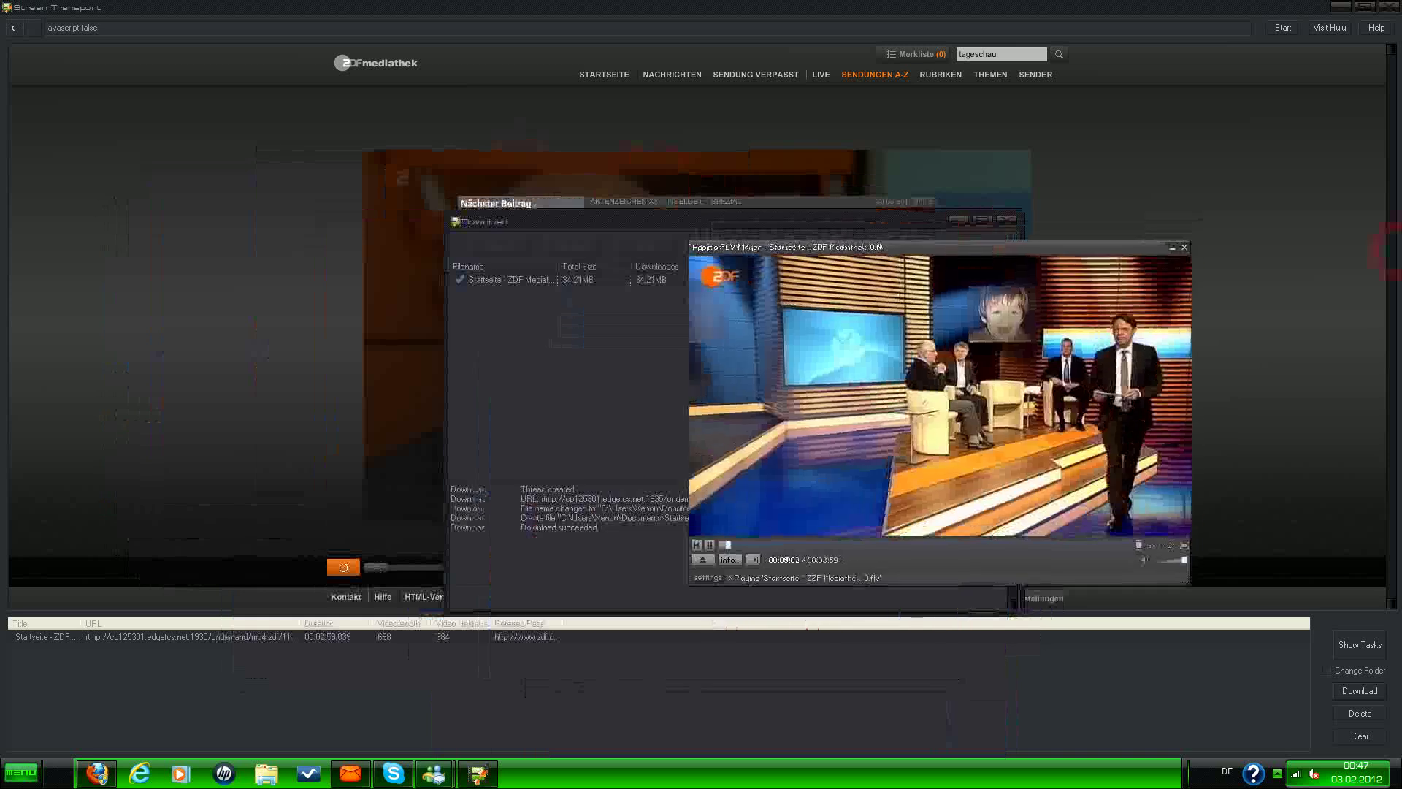
# - Clear the open windows to show the desktop, reposition the FLV player, and skip the video ahead to about two minutes
pyautogui.click(1343, 7)
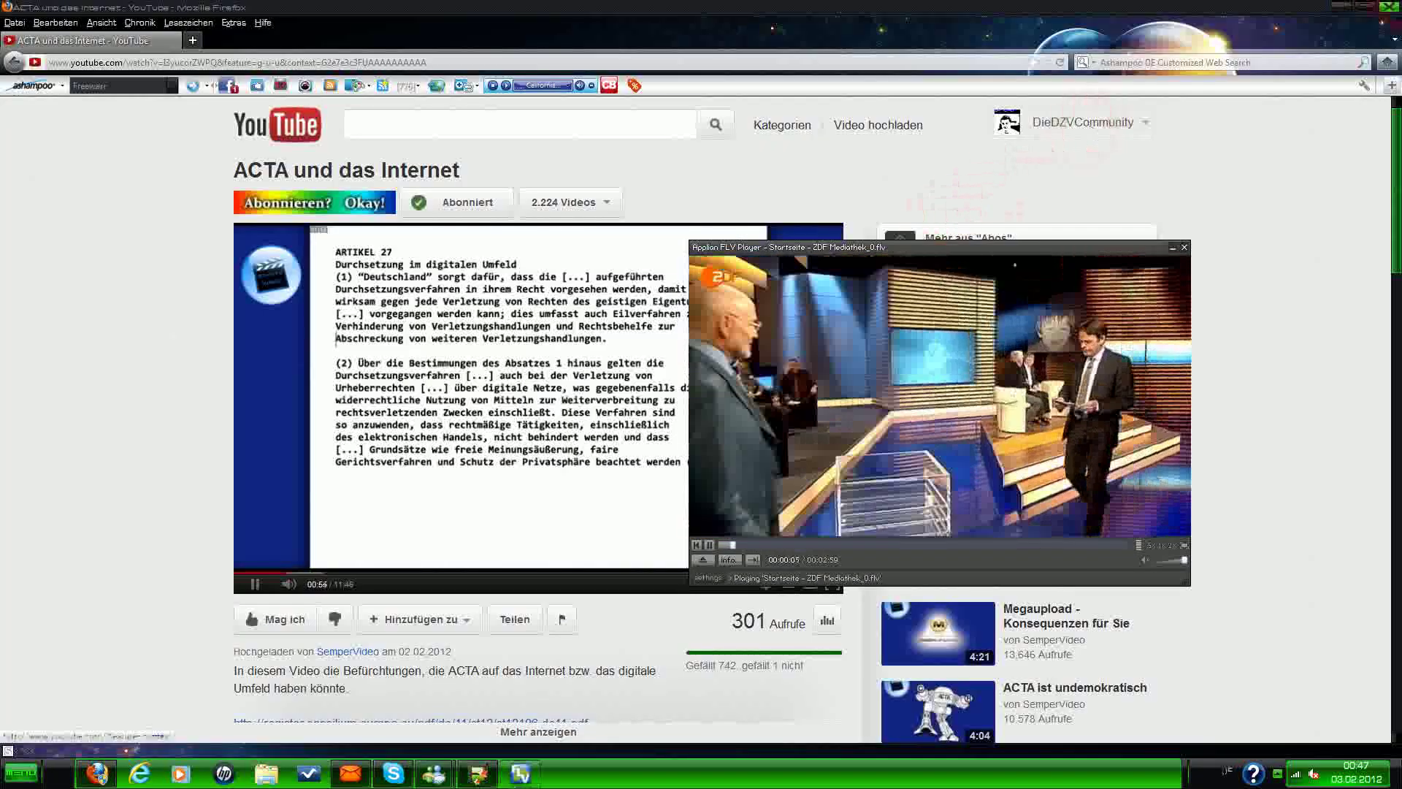
pyautogui.click(1051, 221)
pyautogui.moveTo(1154, 558); pyautogui.dragTo(949, 411)
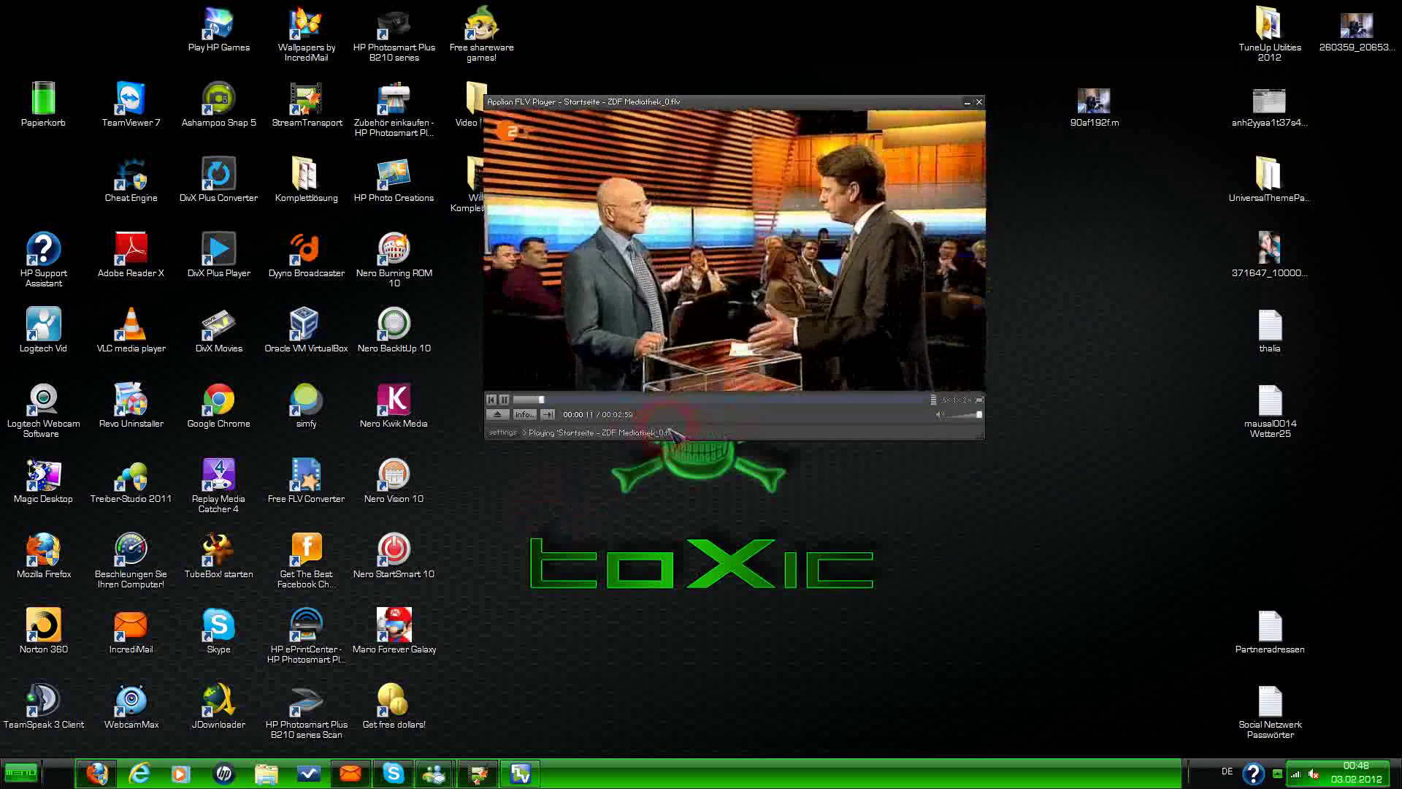
pyautogui.moveTo(544, 400); pyautogui.dragTo(793, 399)
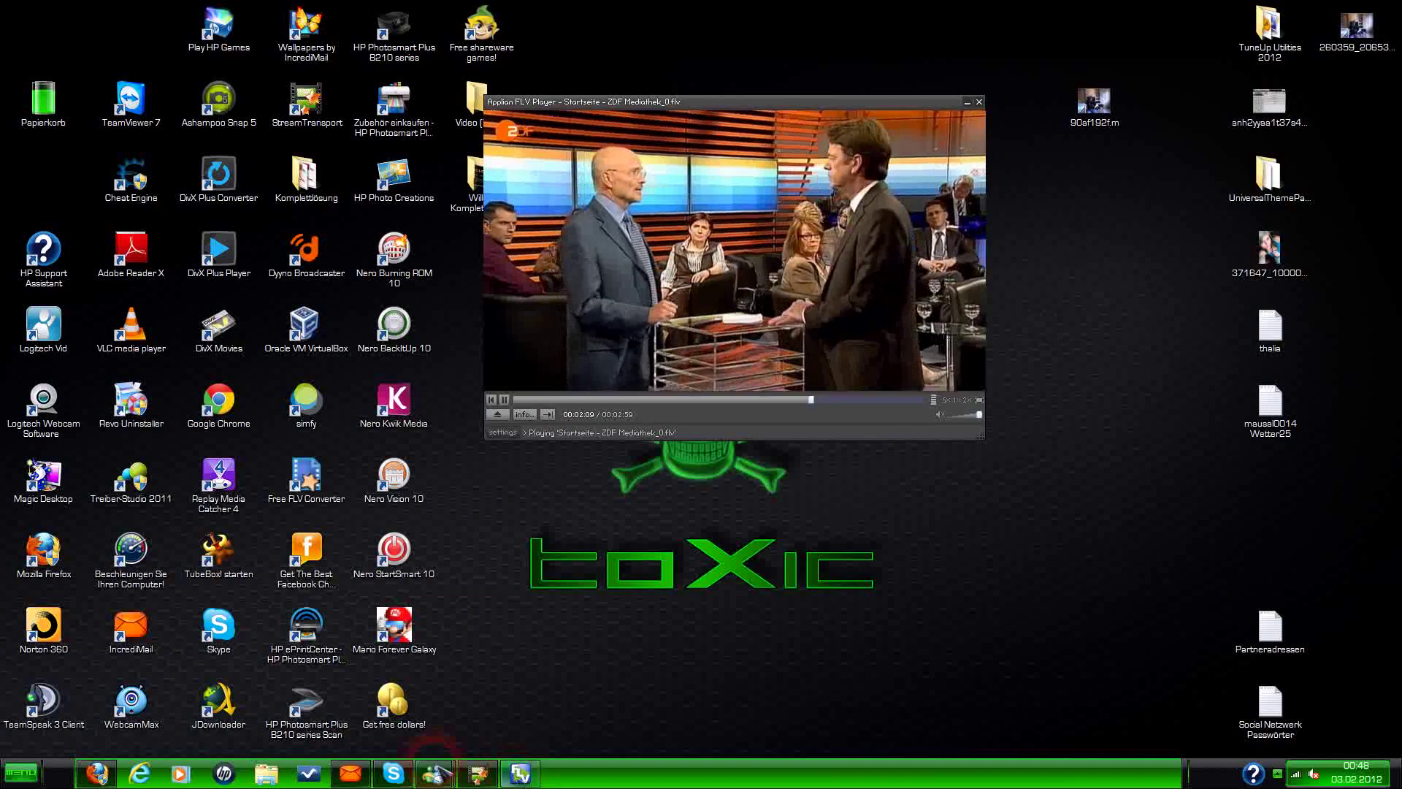
# - Launch another StreamTransport window from the desktop, try its Change Folder option, and minimize the window
pyautogui.click(1274, 774)
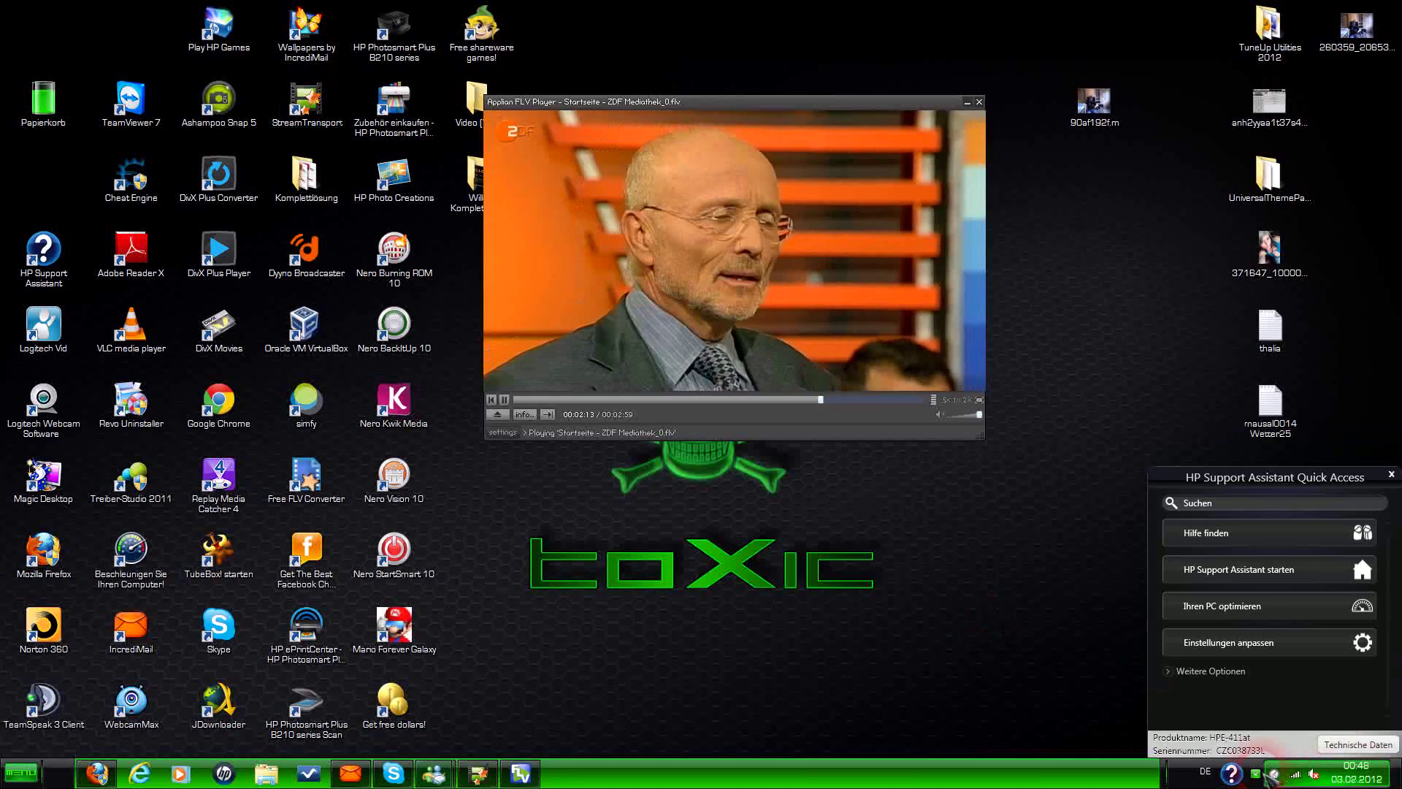
pyautogui.click(896, 663)
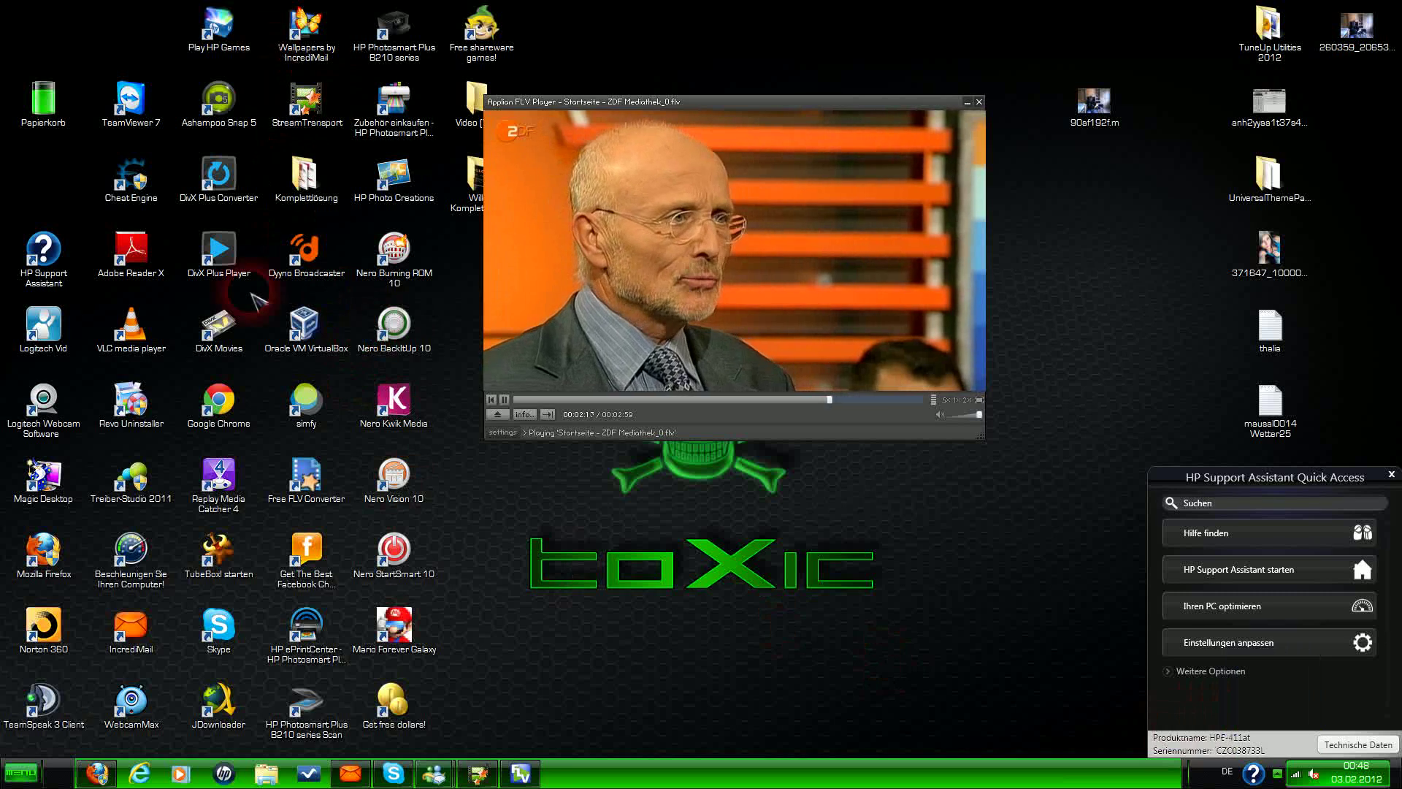
pyautogui.doubleClick(307, 101)
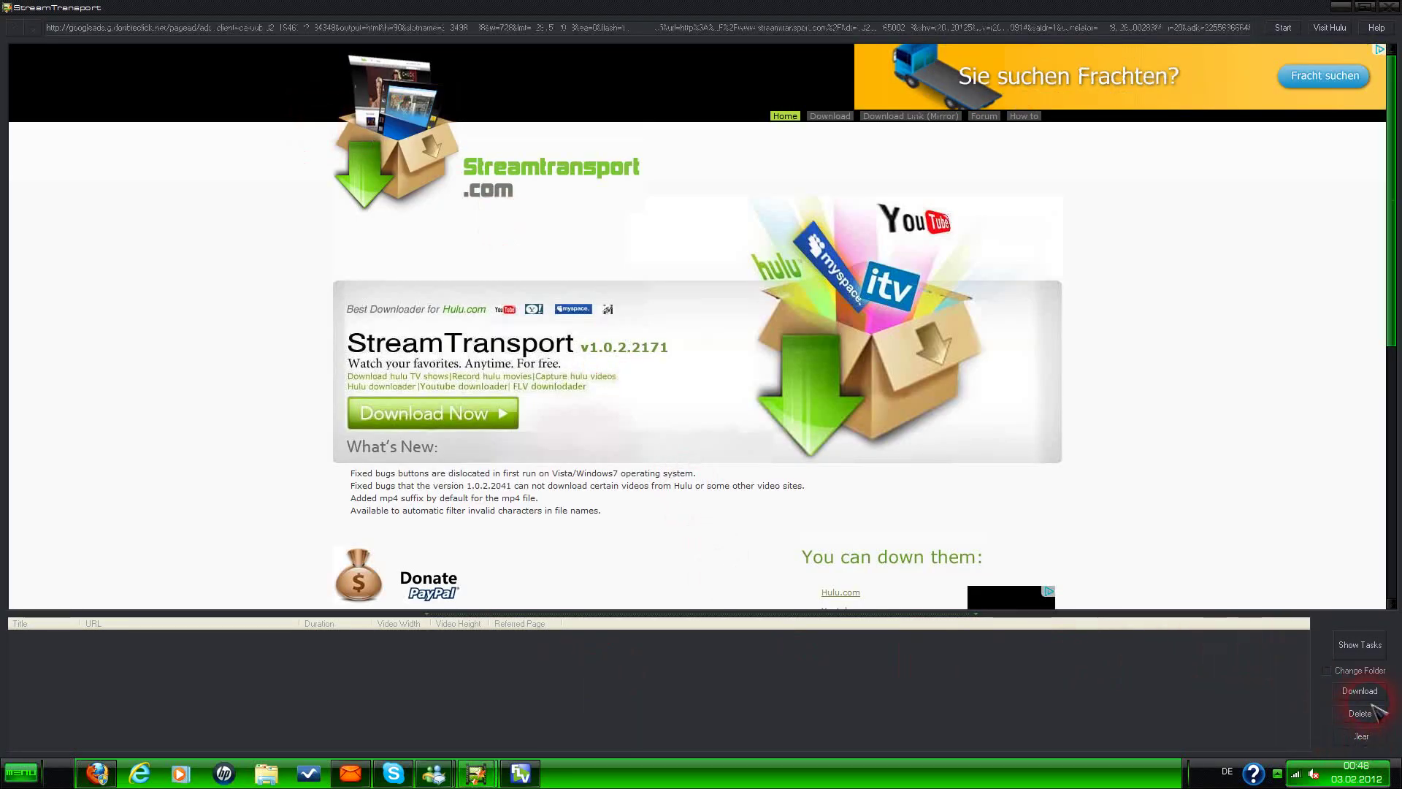
pyautogui.click(1377, 673)
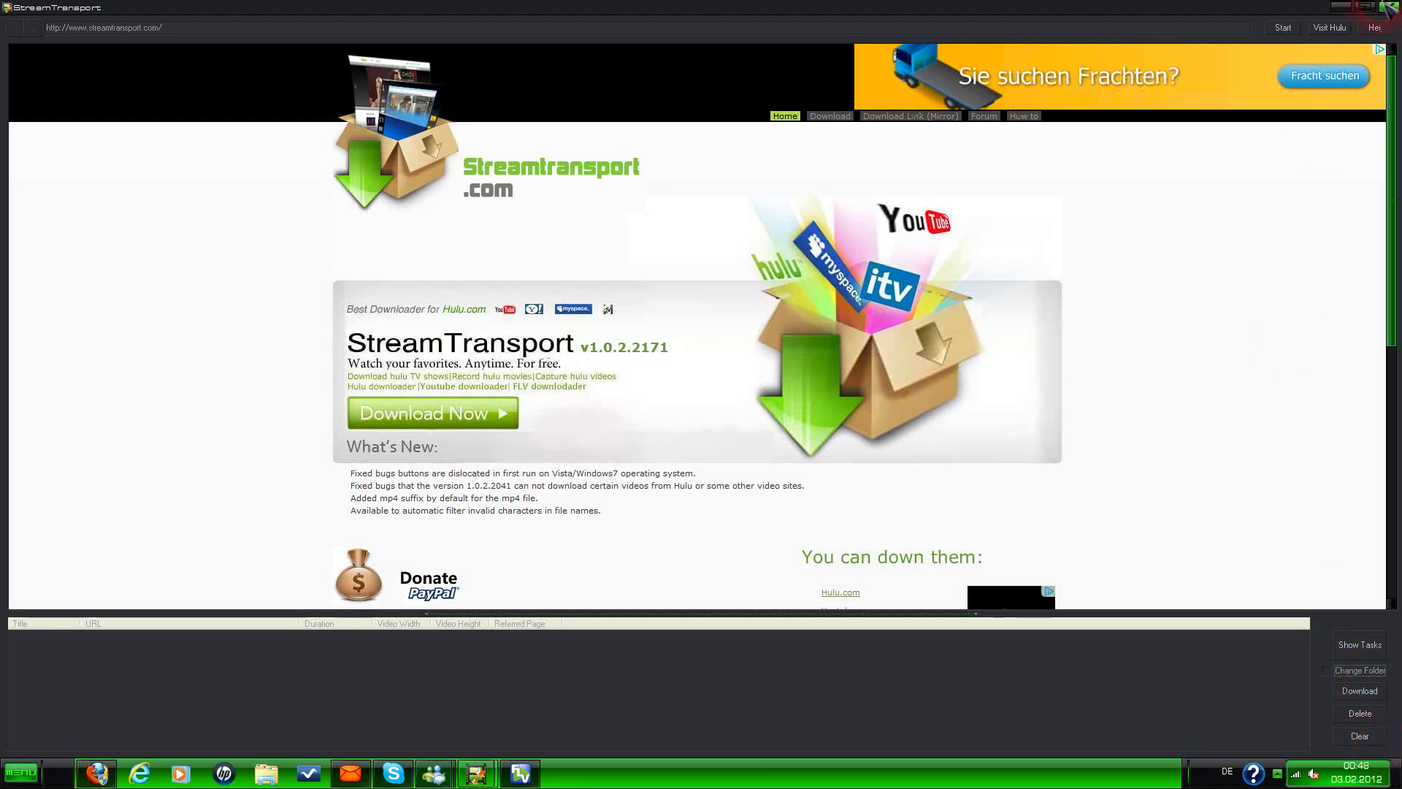
pyautogui.click(1342, 7)
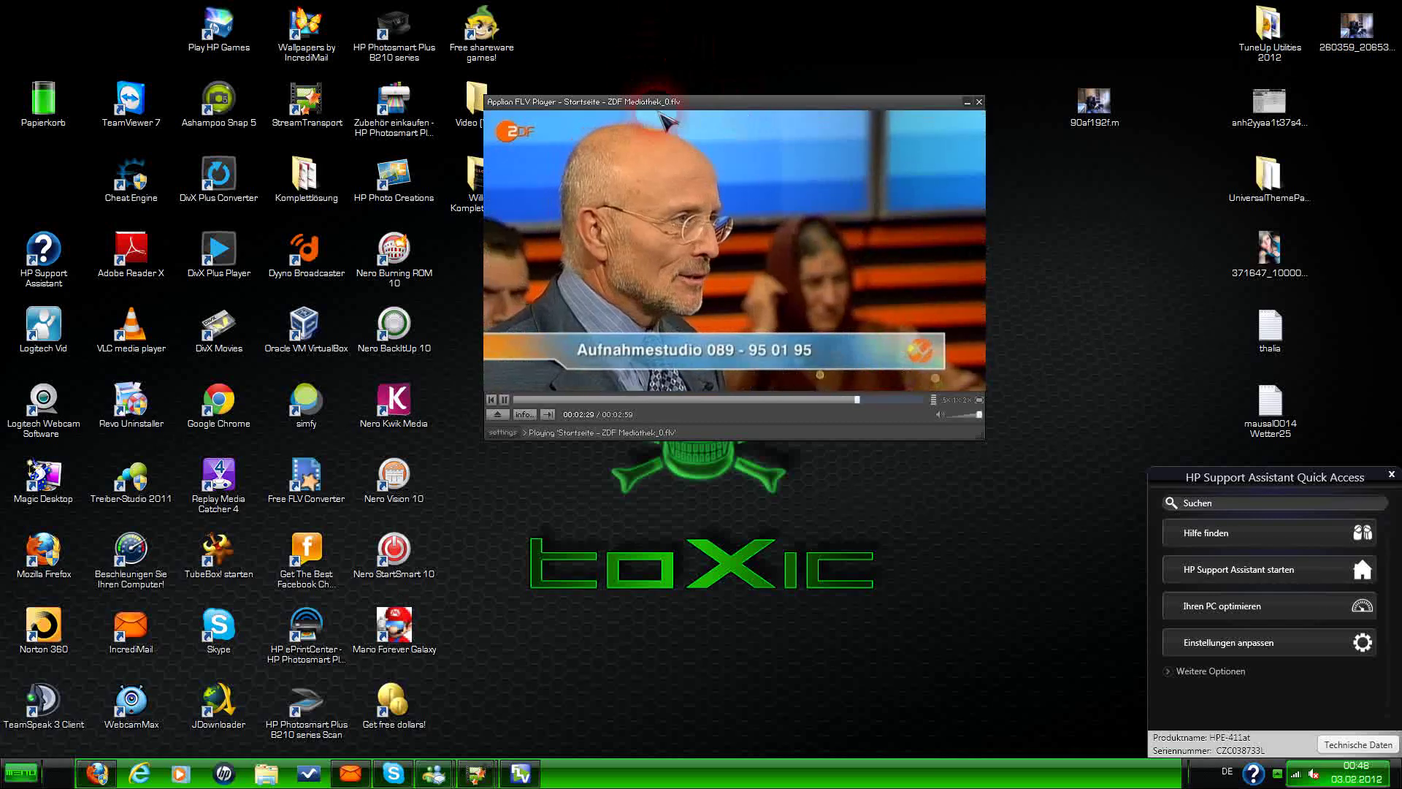
# - Look for the saved ZDF video in the user's Downloads, VirtualBox and Eigene Videos folders, and close the Explorer window
pyautogui.click(20, 772)
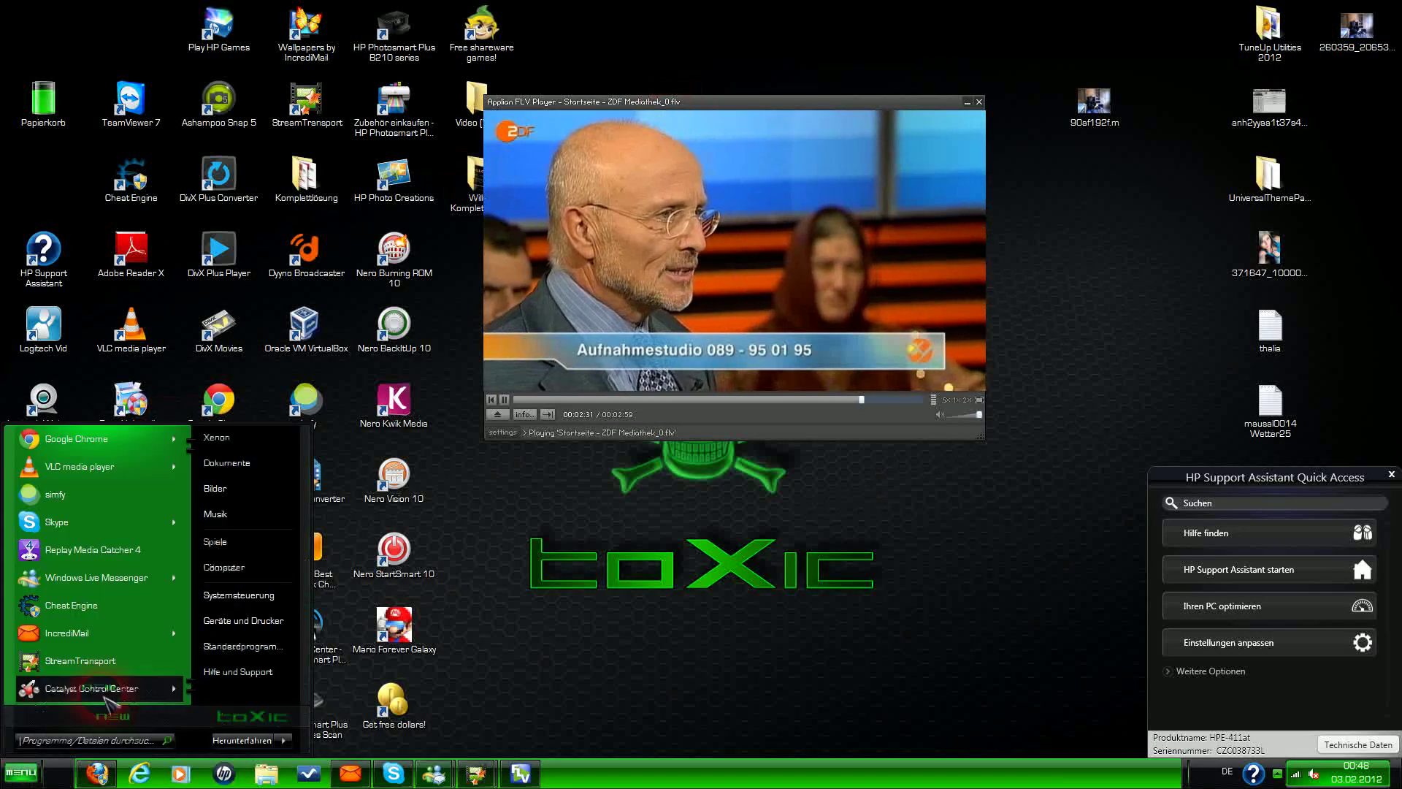
pyautogui.click(216, 436)
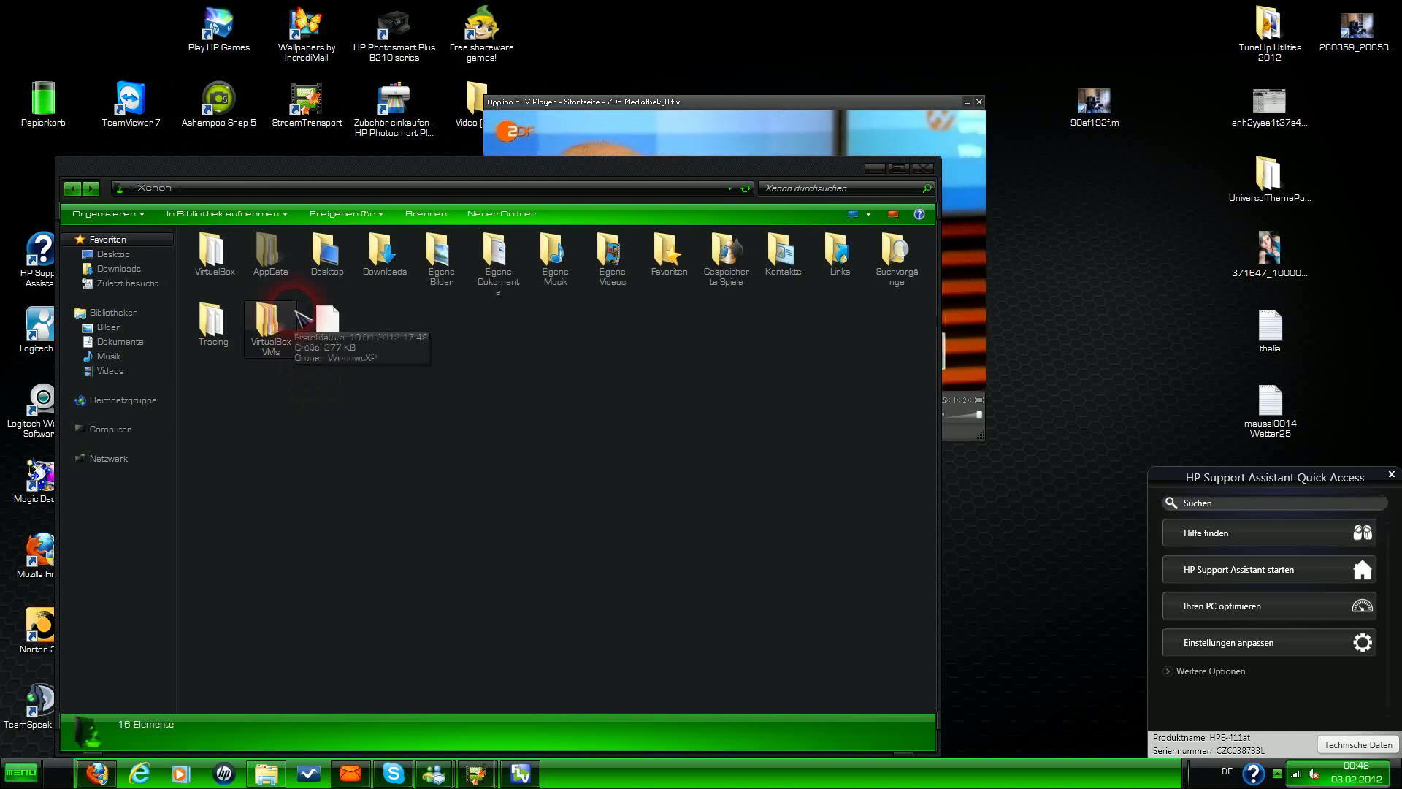
pyautogui.doubleClick(381, 273)
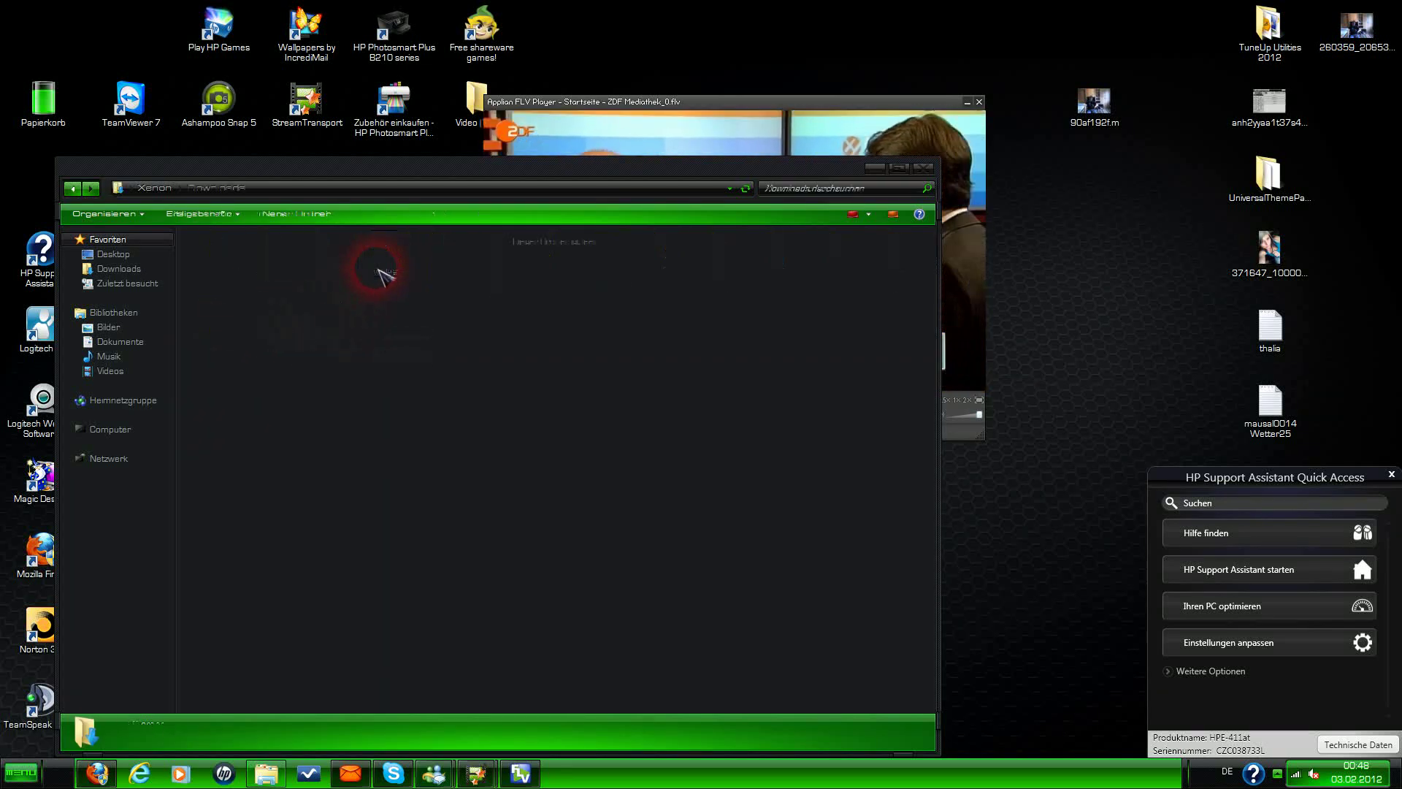
pyautogui.click(72, 189)
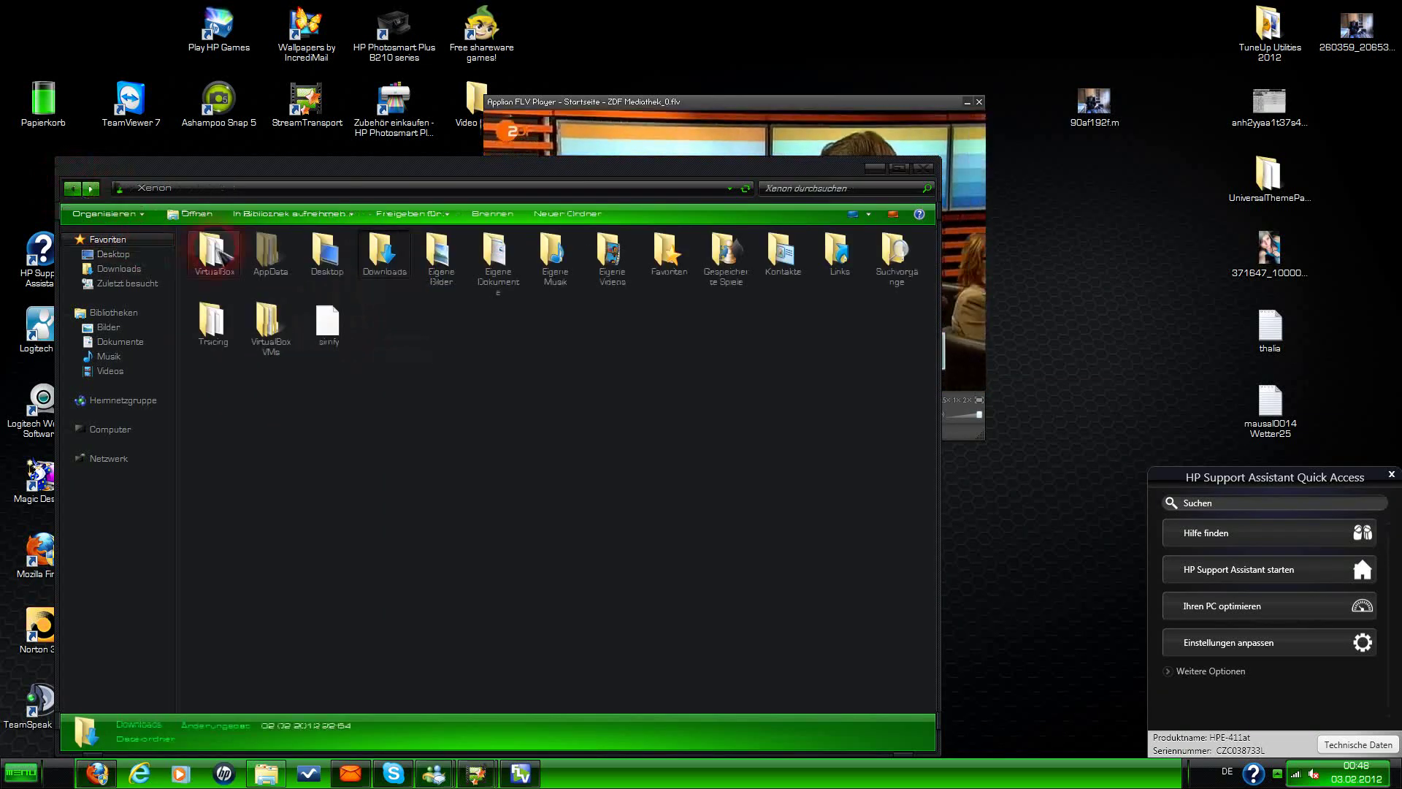
pyautogui.doubleClick(216, 252)
pyautogui.click(72, 188)
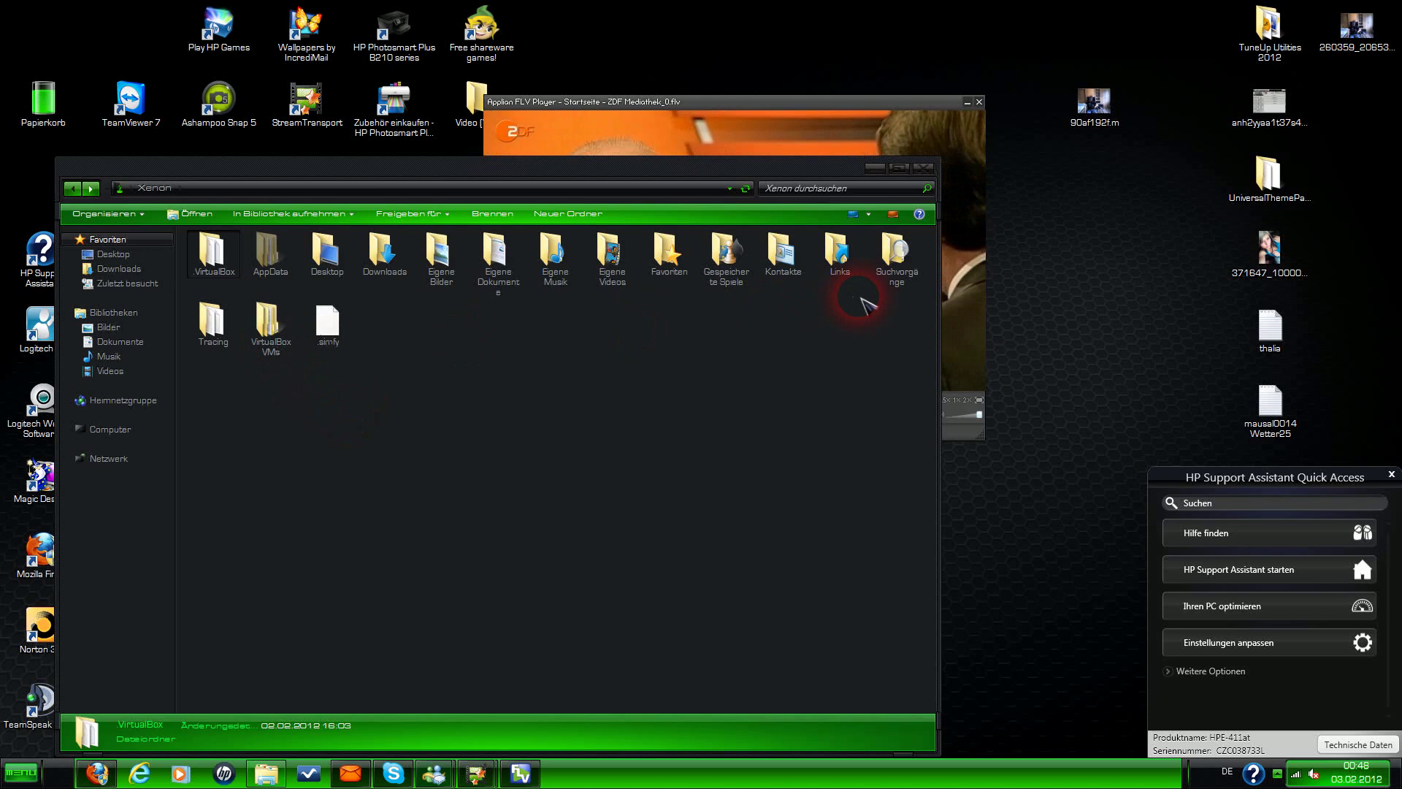
pyautogui.doubleClick(612, 256)
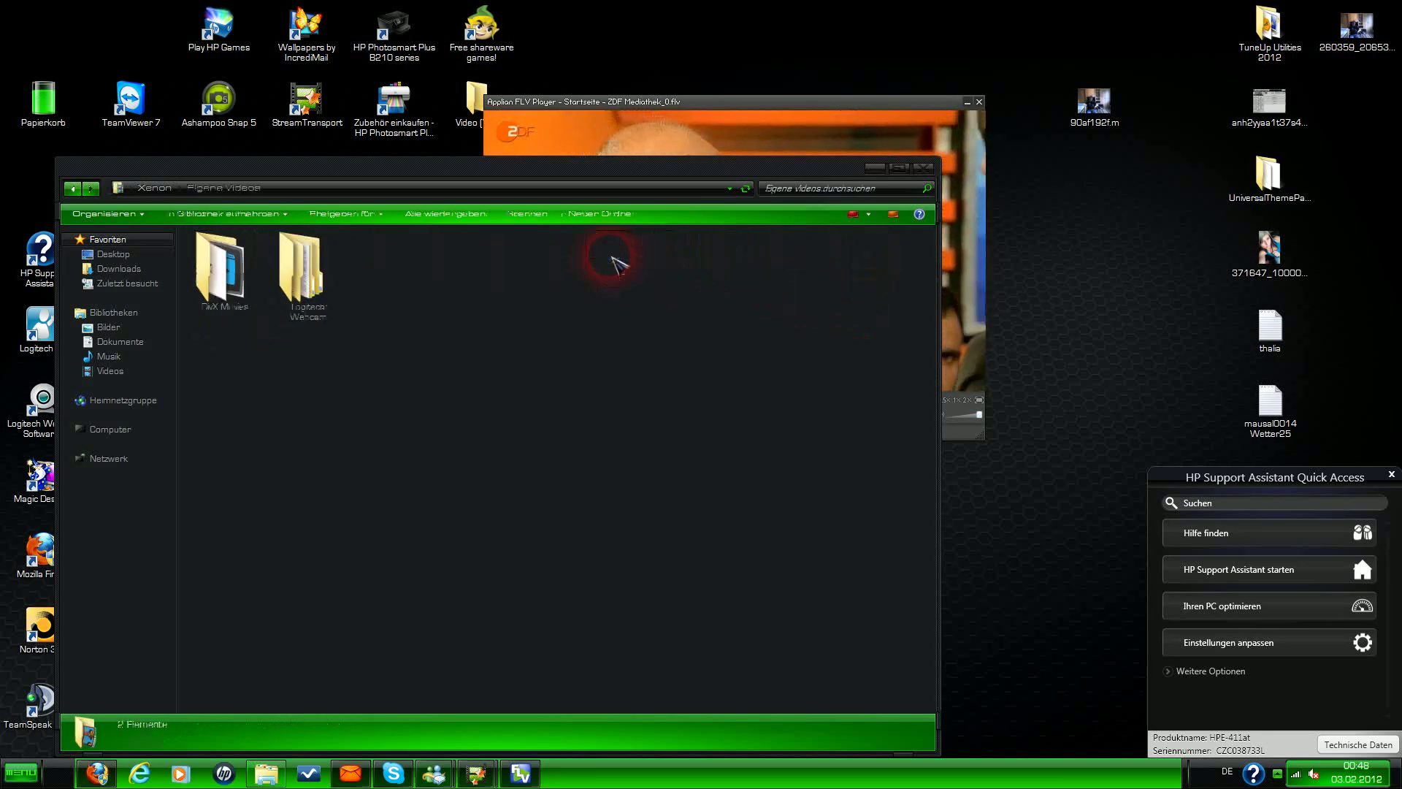
pyautogui.click(72, 188)
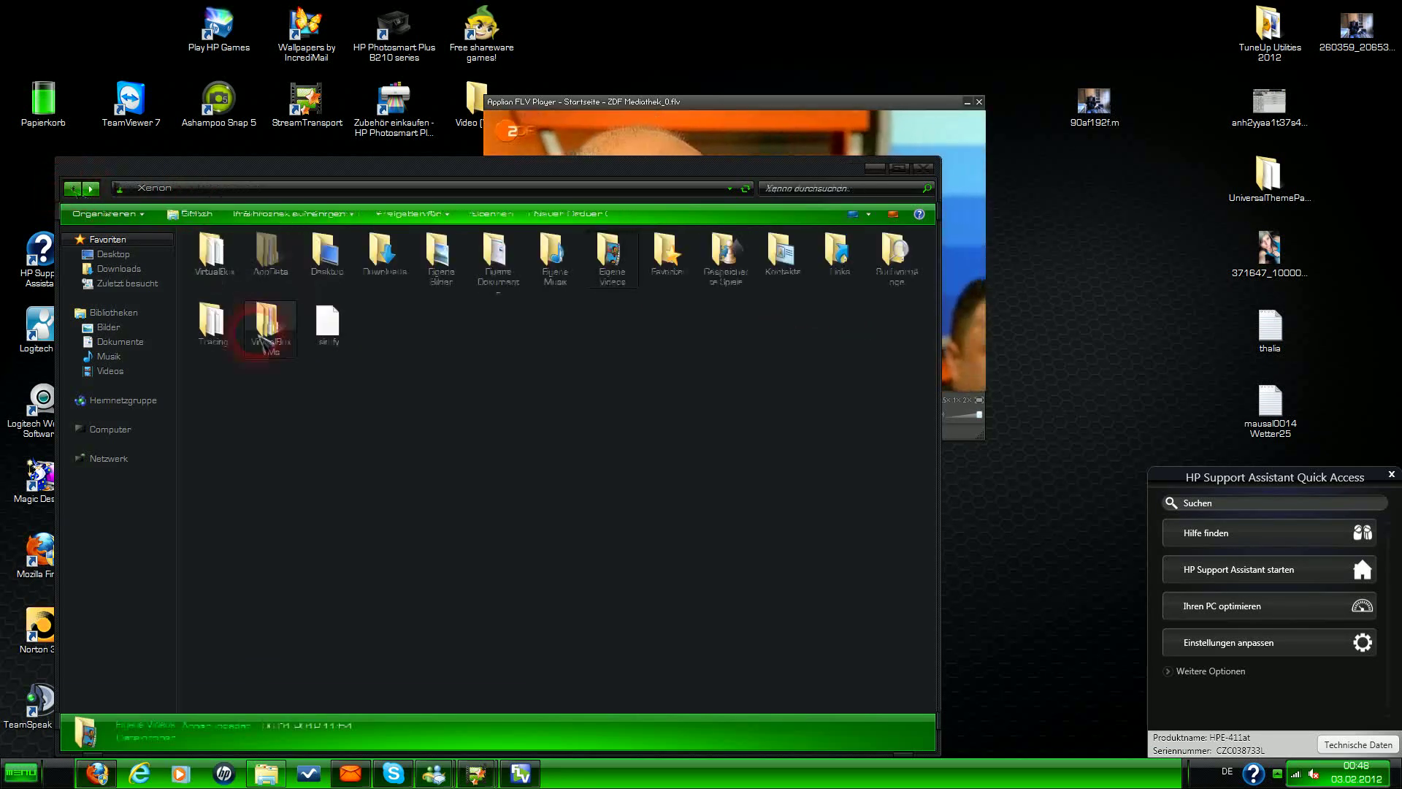
pyautogui.doubleClick(378, 254)
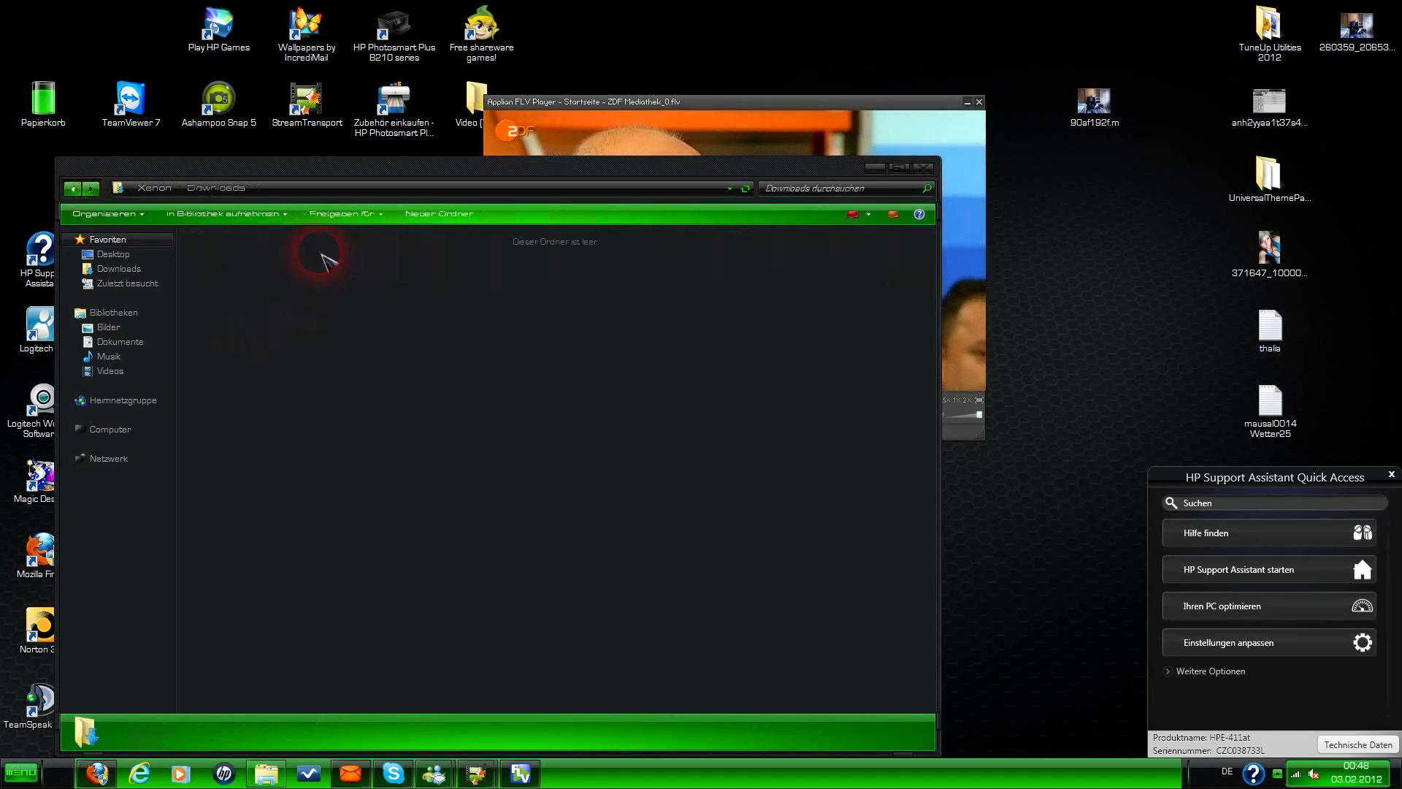
pyautogui.click(73, 189)
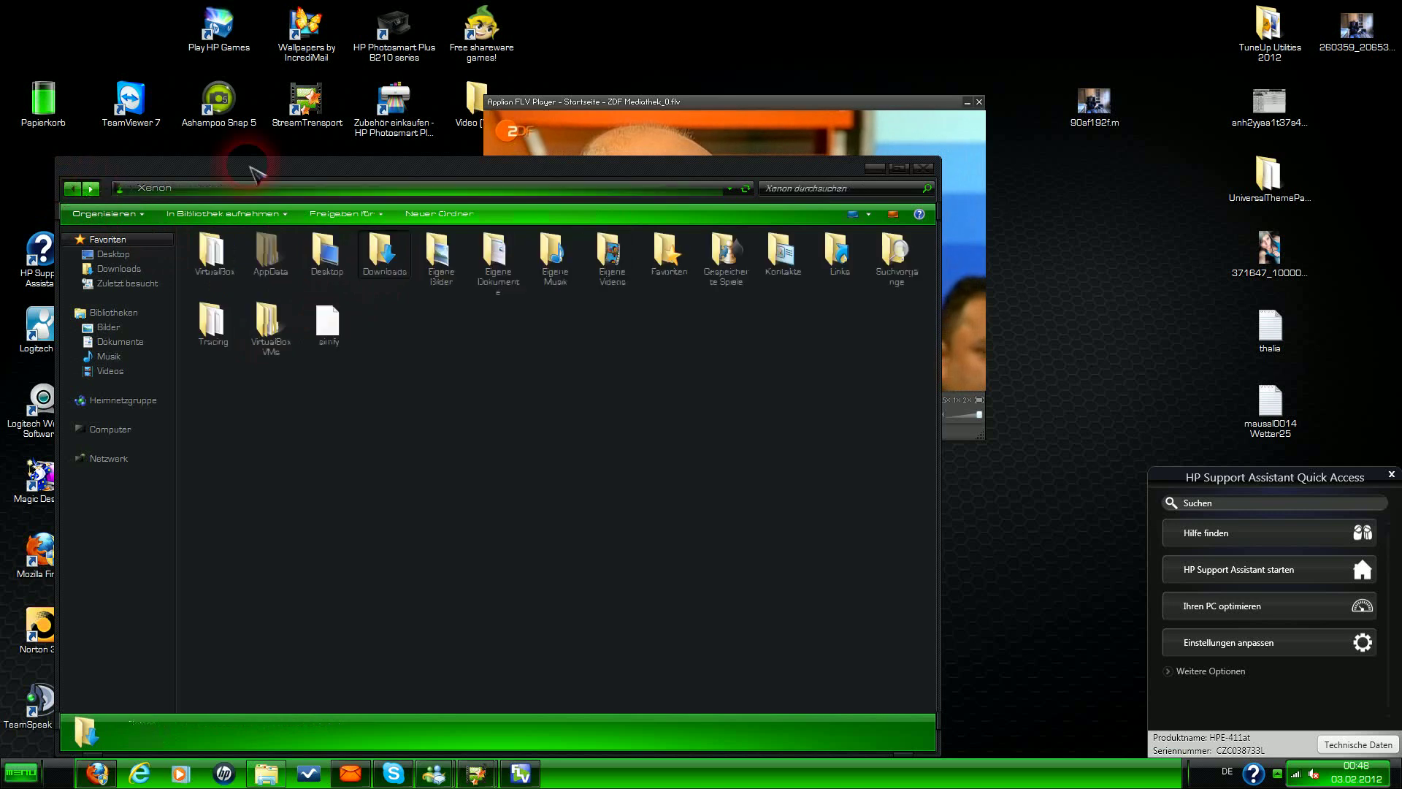
pyautogui.click(923, 169)
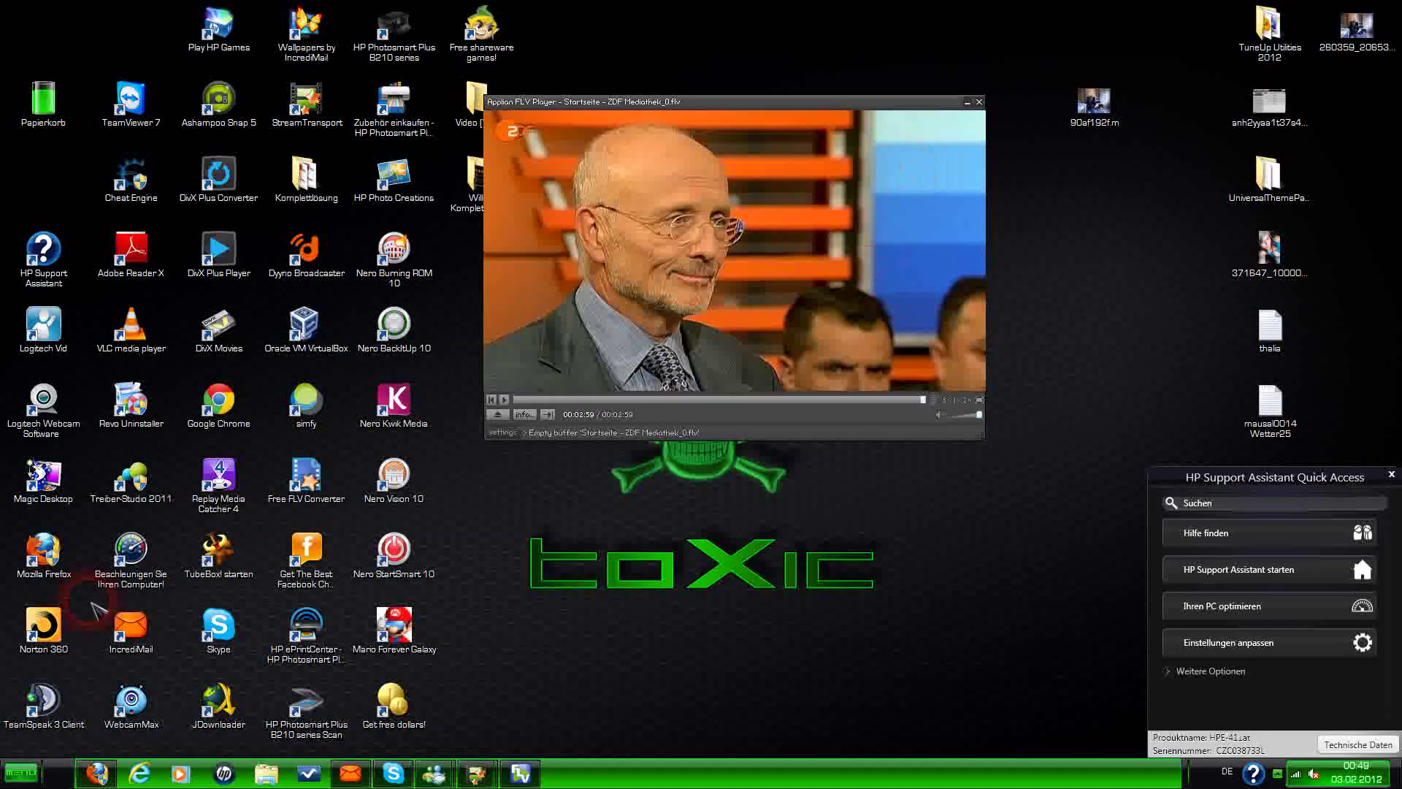
pyautogui.click(20, 772)
pyautogui.click(510, 439)
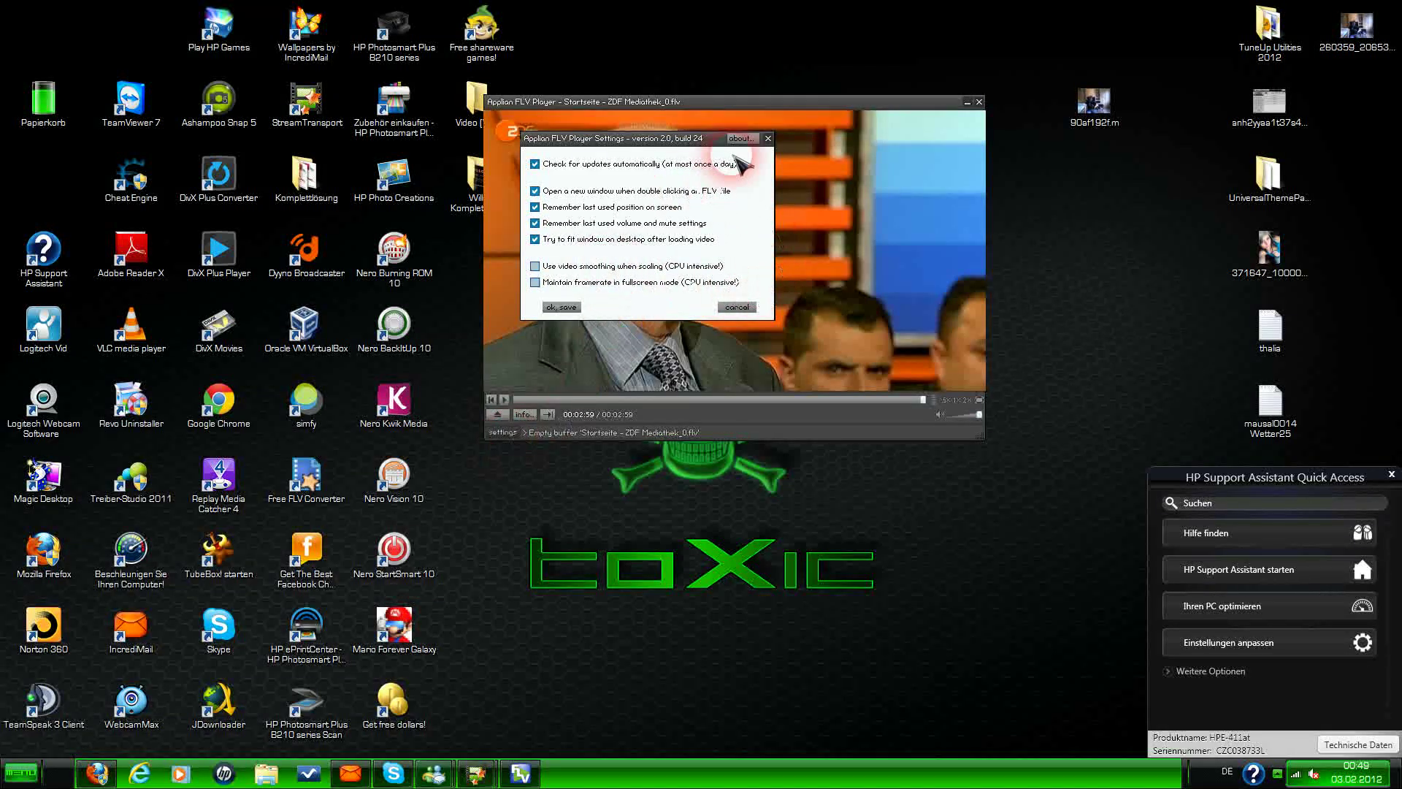
pyautogui.click(737, 307)
# - Open Computer in Explorer, shift its window aside, and search all drives for "zdf"
pyautogui.press('super')
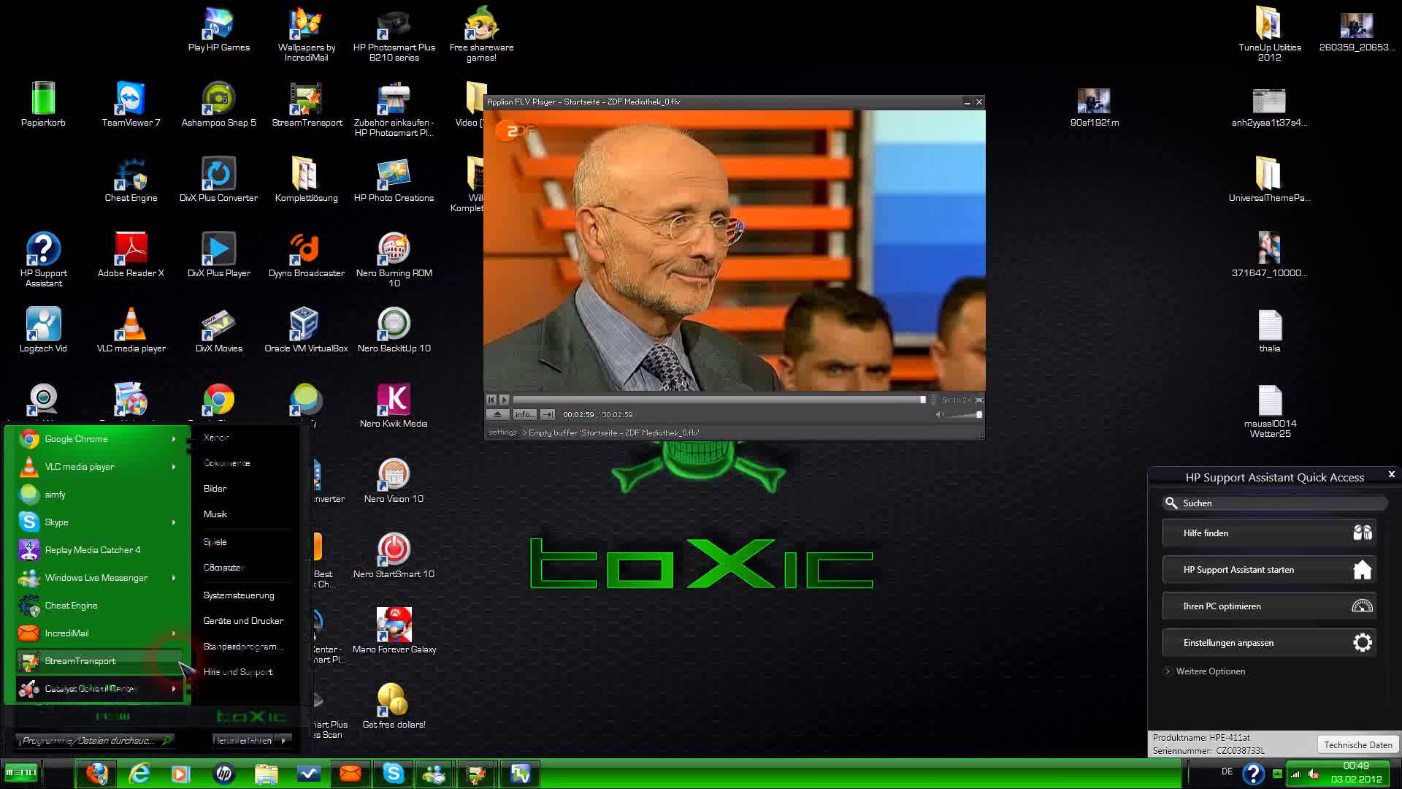
pyautogui.click(223, 567)
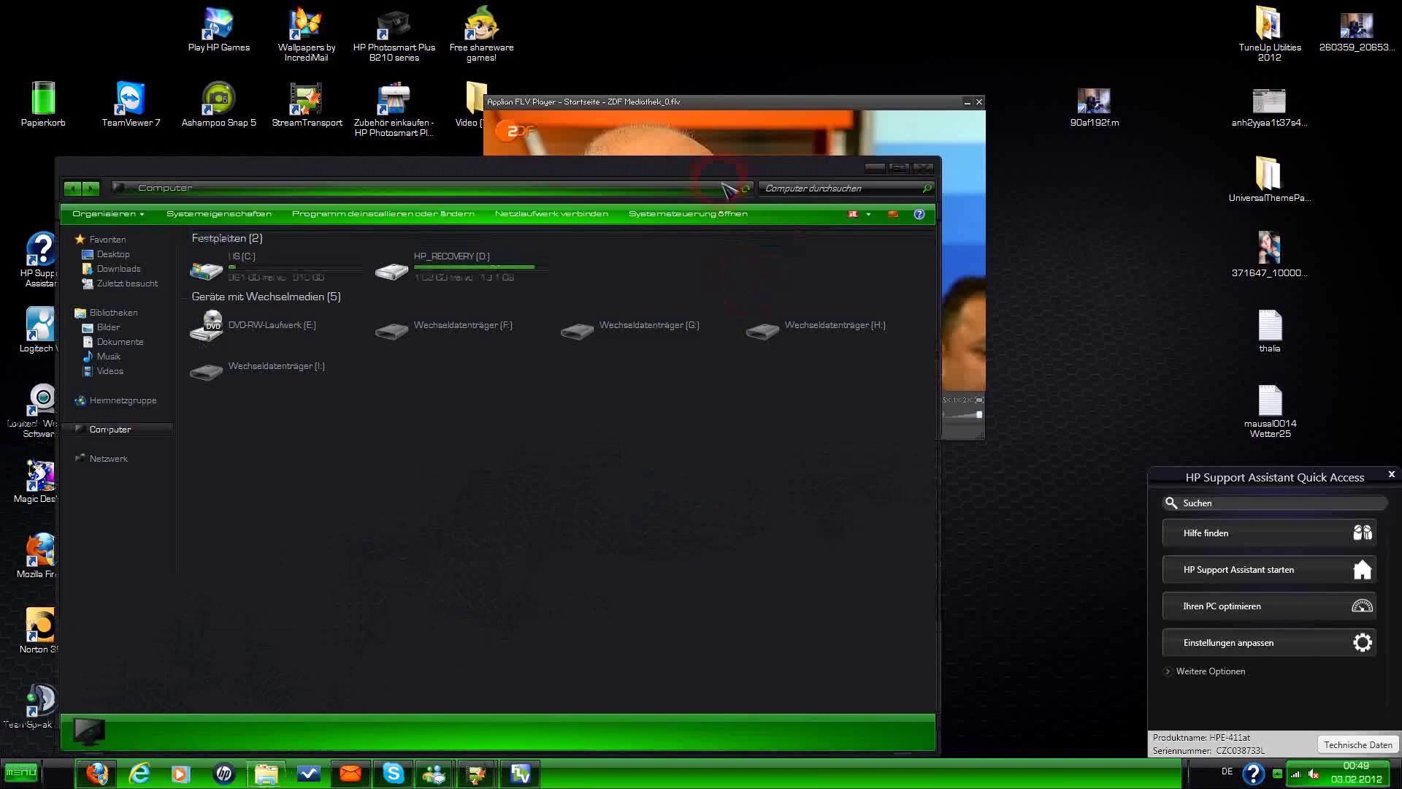
pyautogui.moveTo(722, 177); pyautogui.dragTo(799, 222)
pyautogui.click(913, 233)
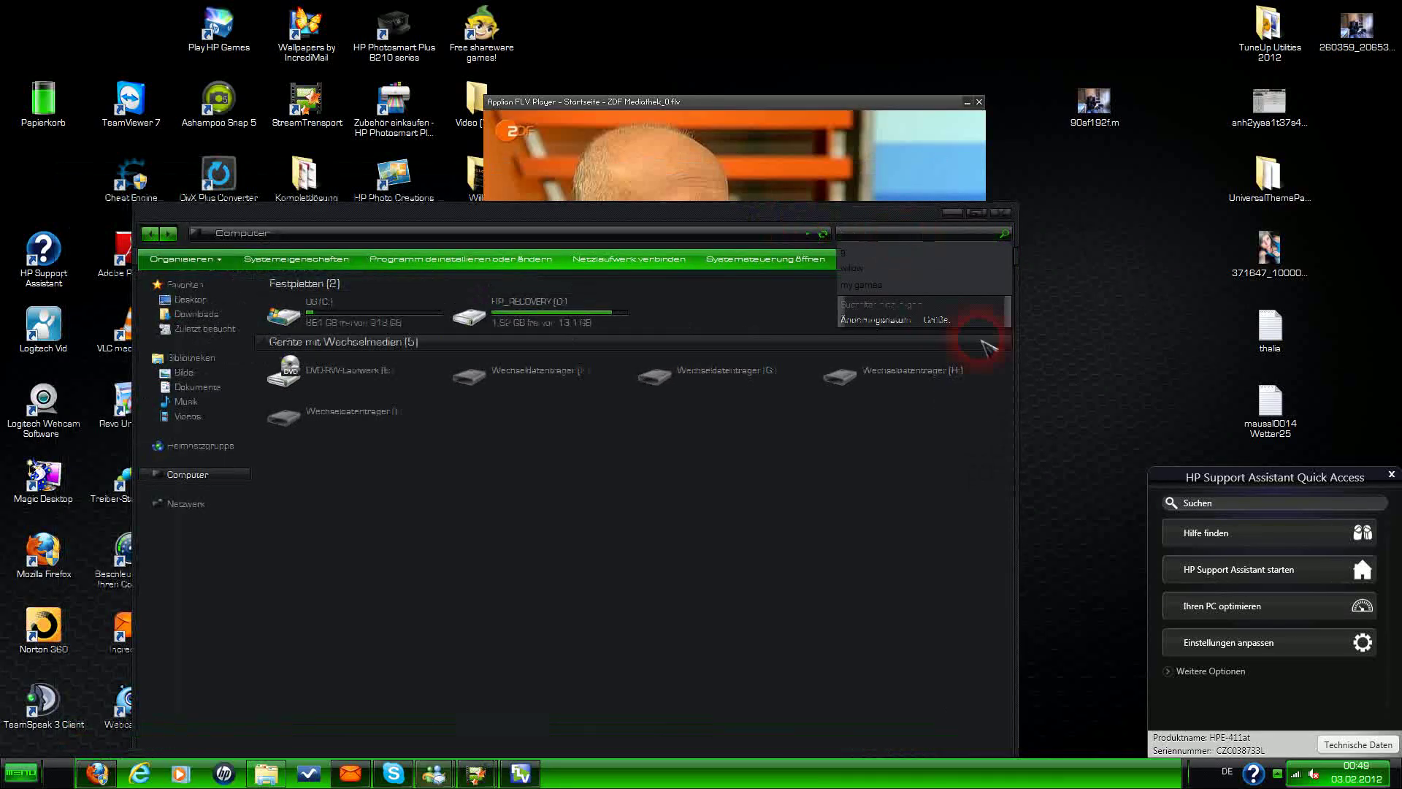
pyautogui.write('a')
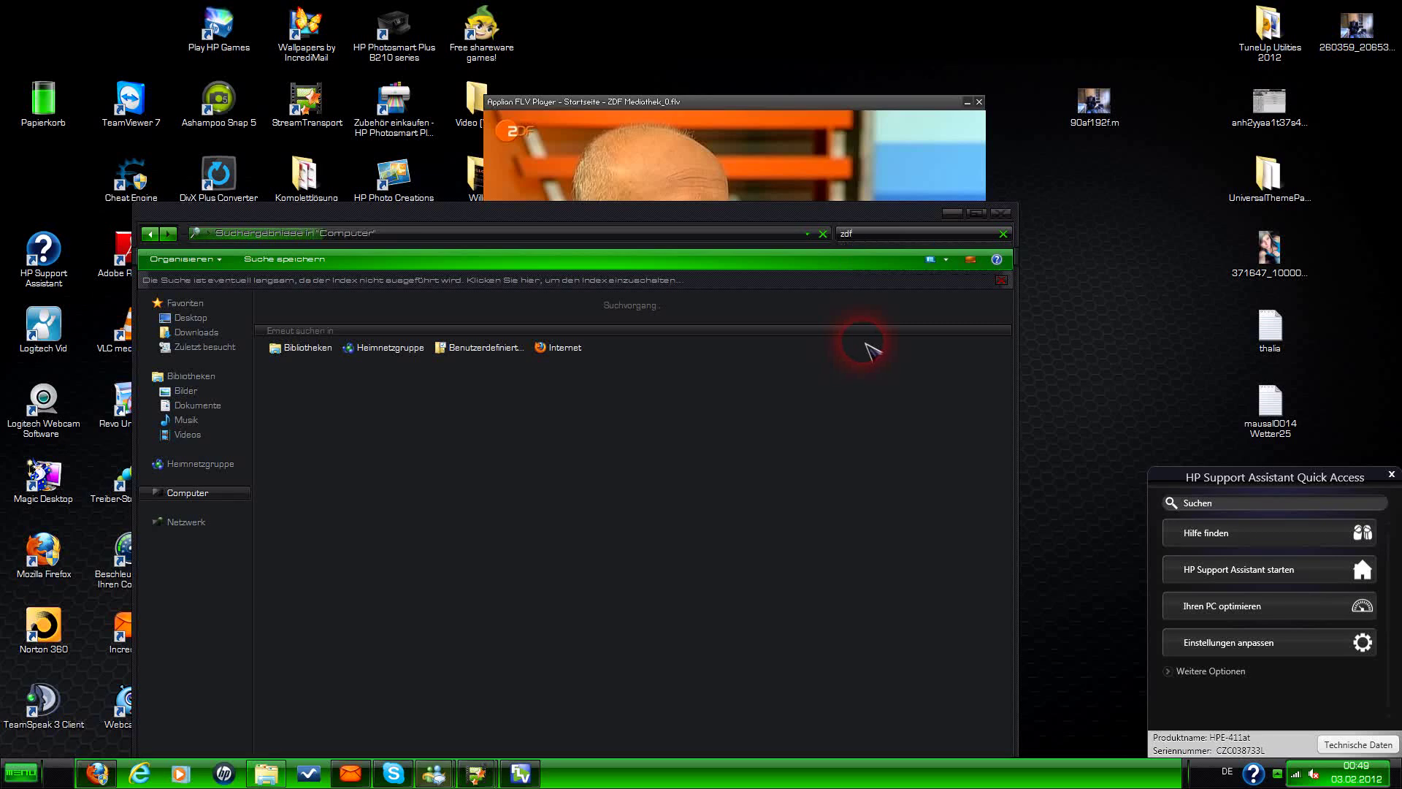
# - Move the FLV player off the search window, reposition the search window, and close it
pyautogui.moveTo(776, 102); pyautogui.dragTo(1111, 151)
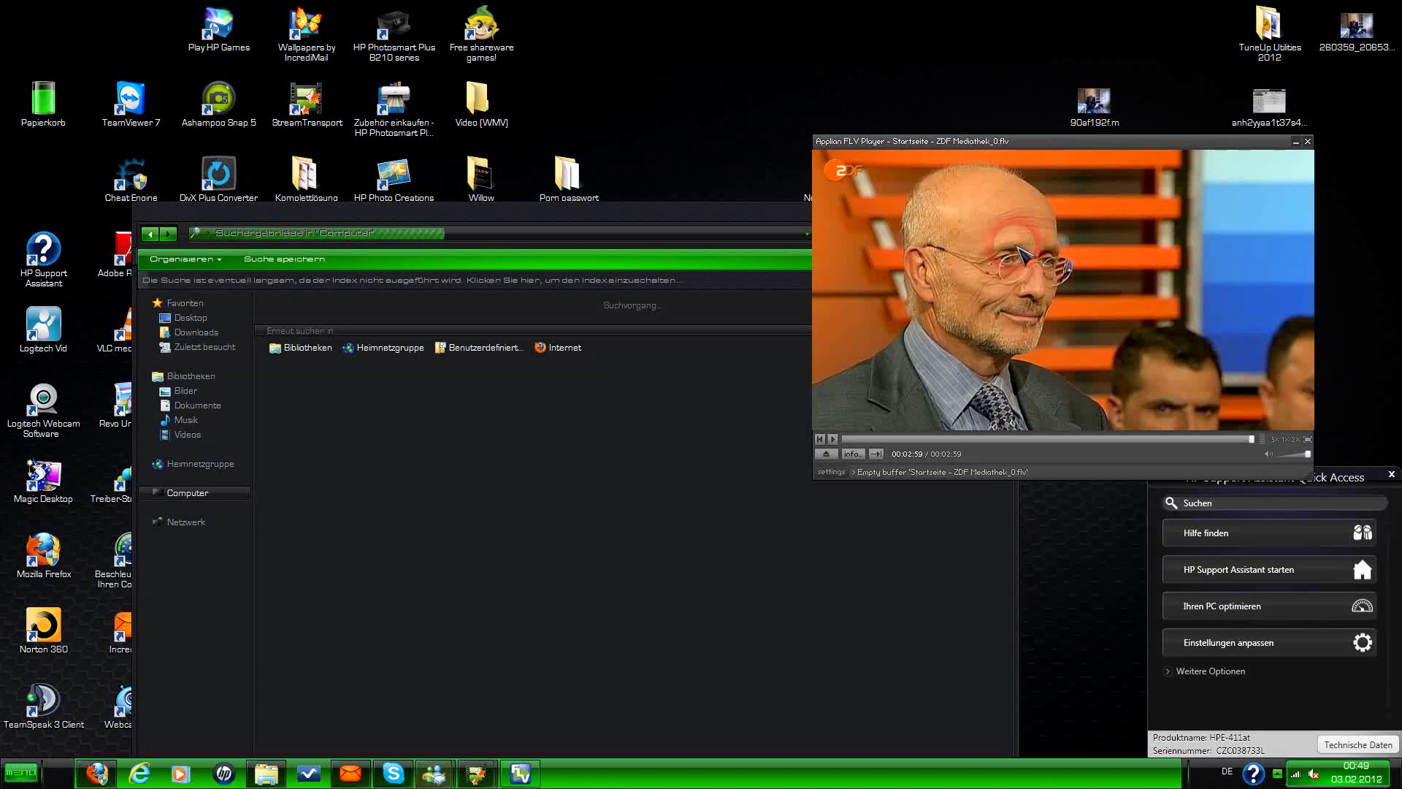
pyautogui.moveTo(746, 225); pyautogui.dragTo(610, 188)
pyautogui.click(867, 182)
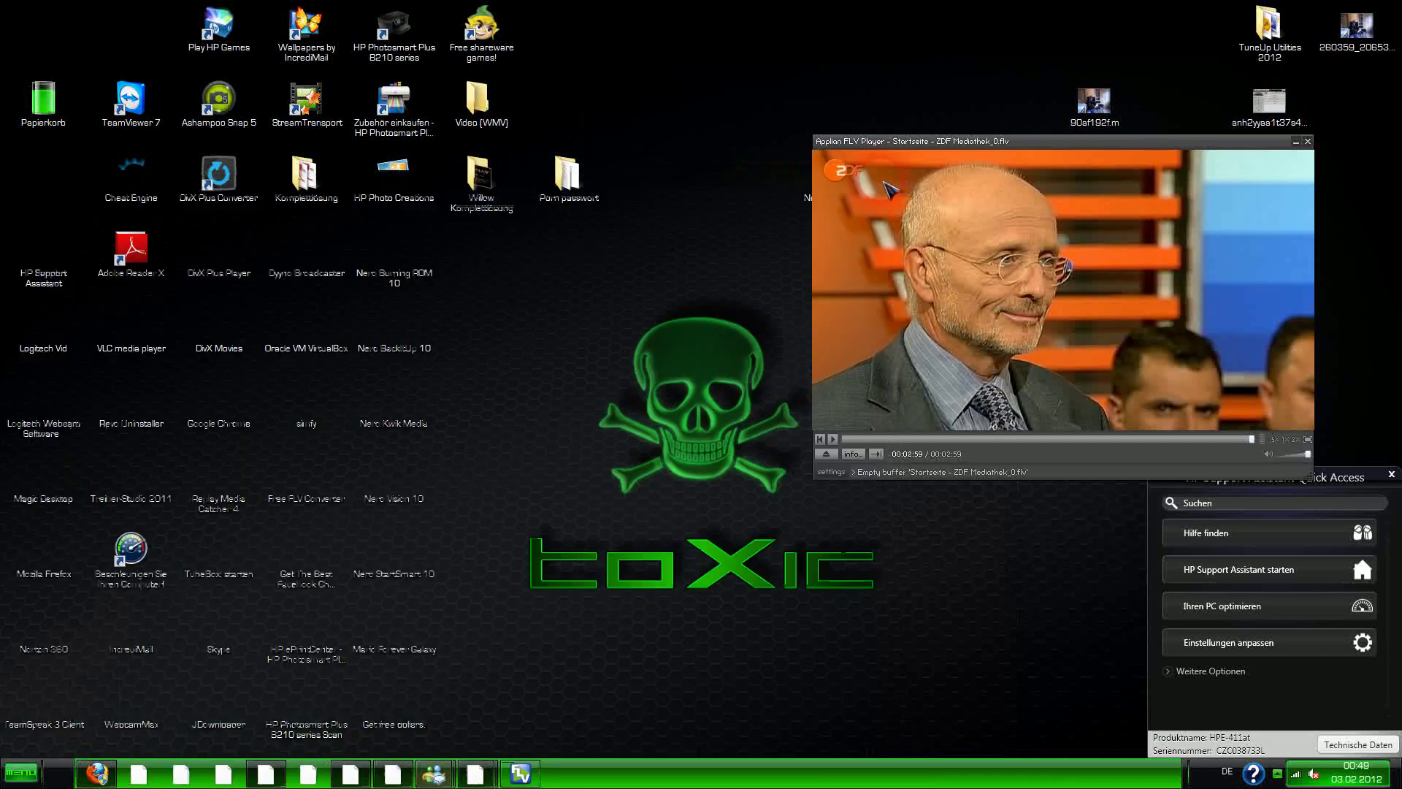
# - Close the HP Support Assistant Quick Access gadget and the Applian FLV Player to clear the desktop
pyautogui.moveTo(988, 141); pyautogui.dragTo(687, 150)
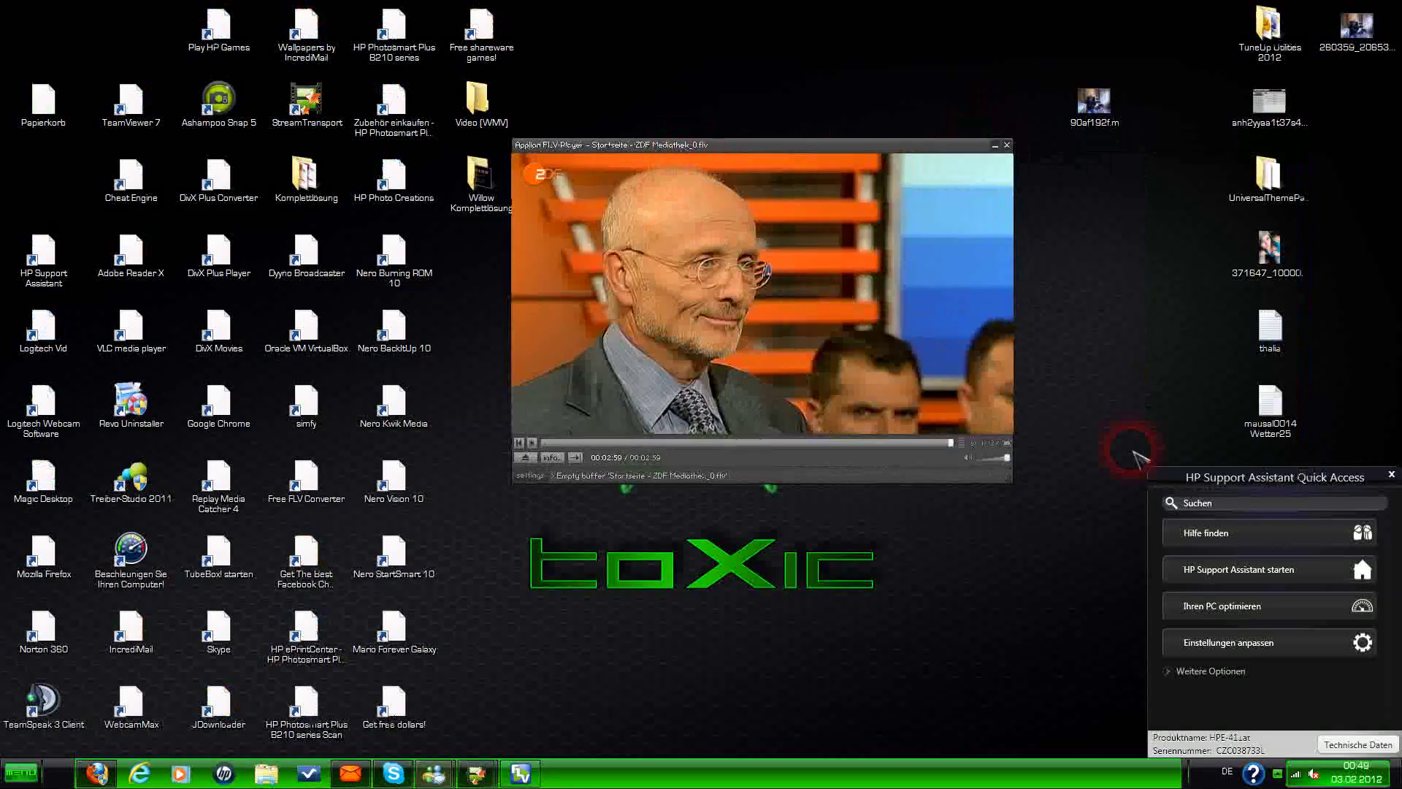
pyautogui.click(1391, 476)
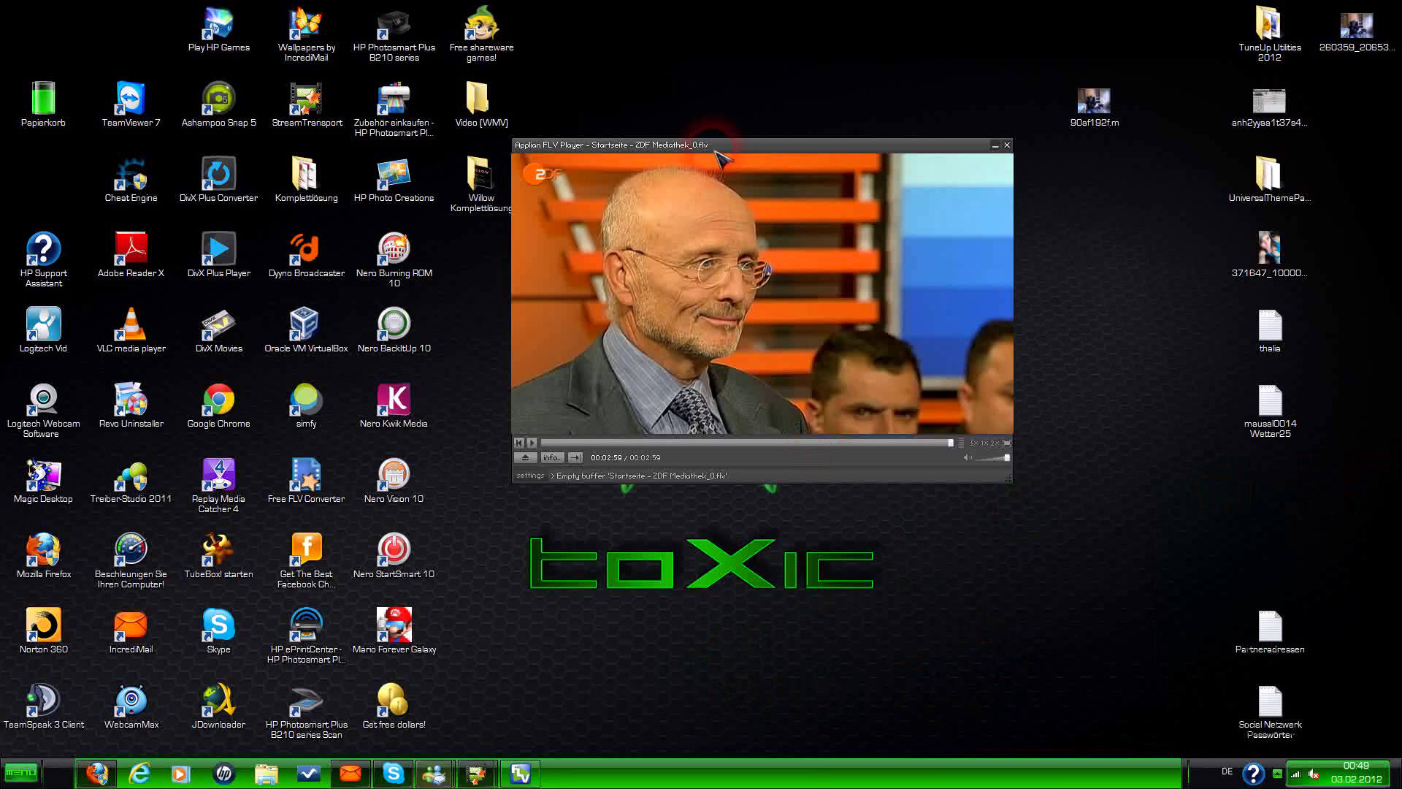
pyautogui.moveTo(717, 150); pyautogui.dragTo(788, 206)
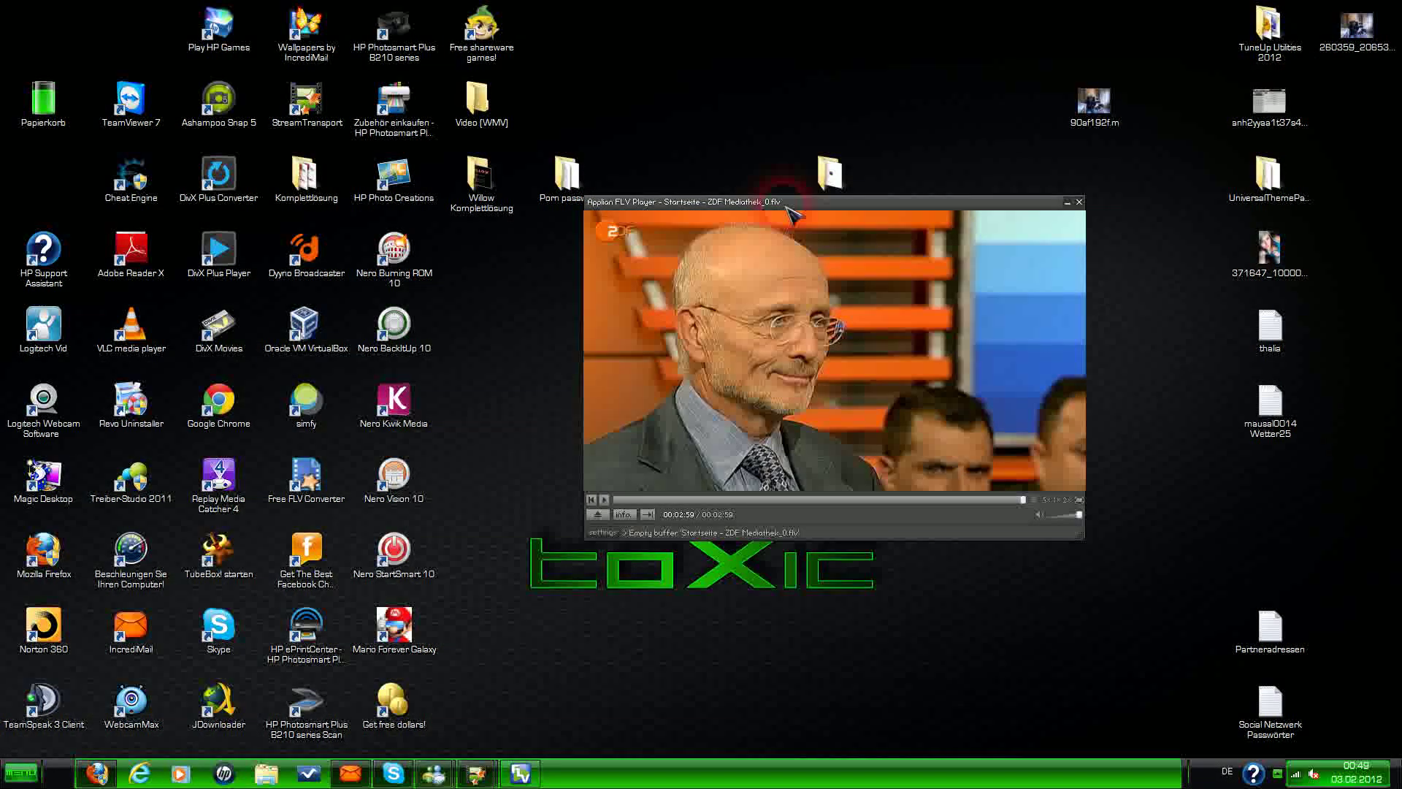
pyautogui.click(1079, 201)
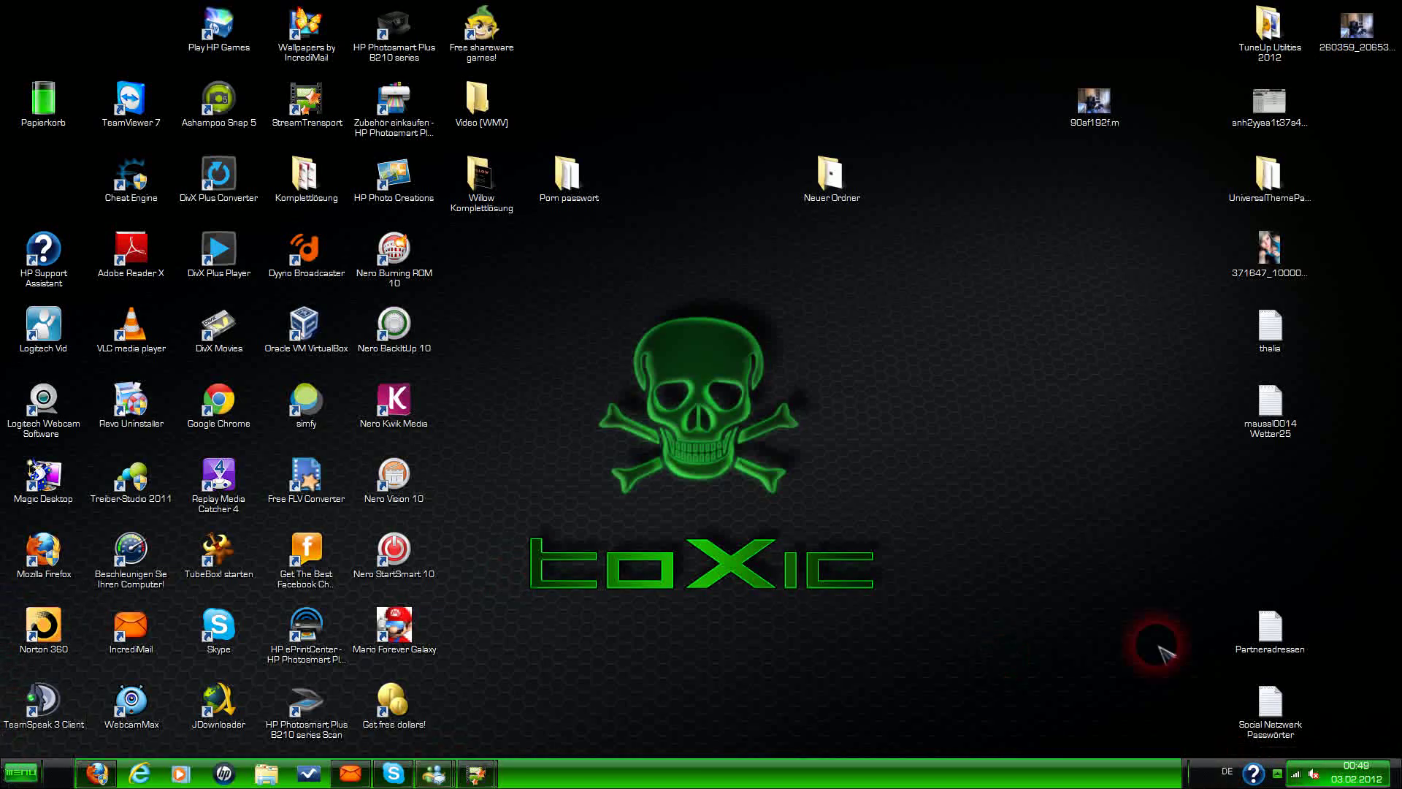
pyautogui.click(1278, 774)
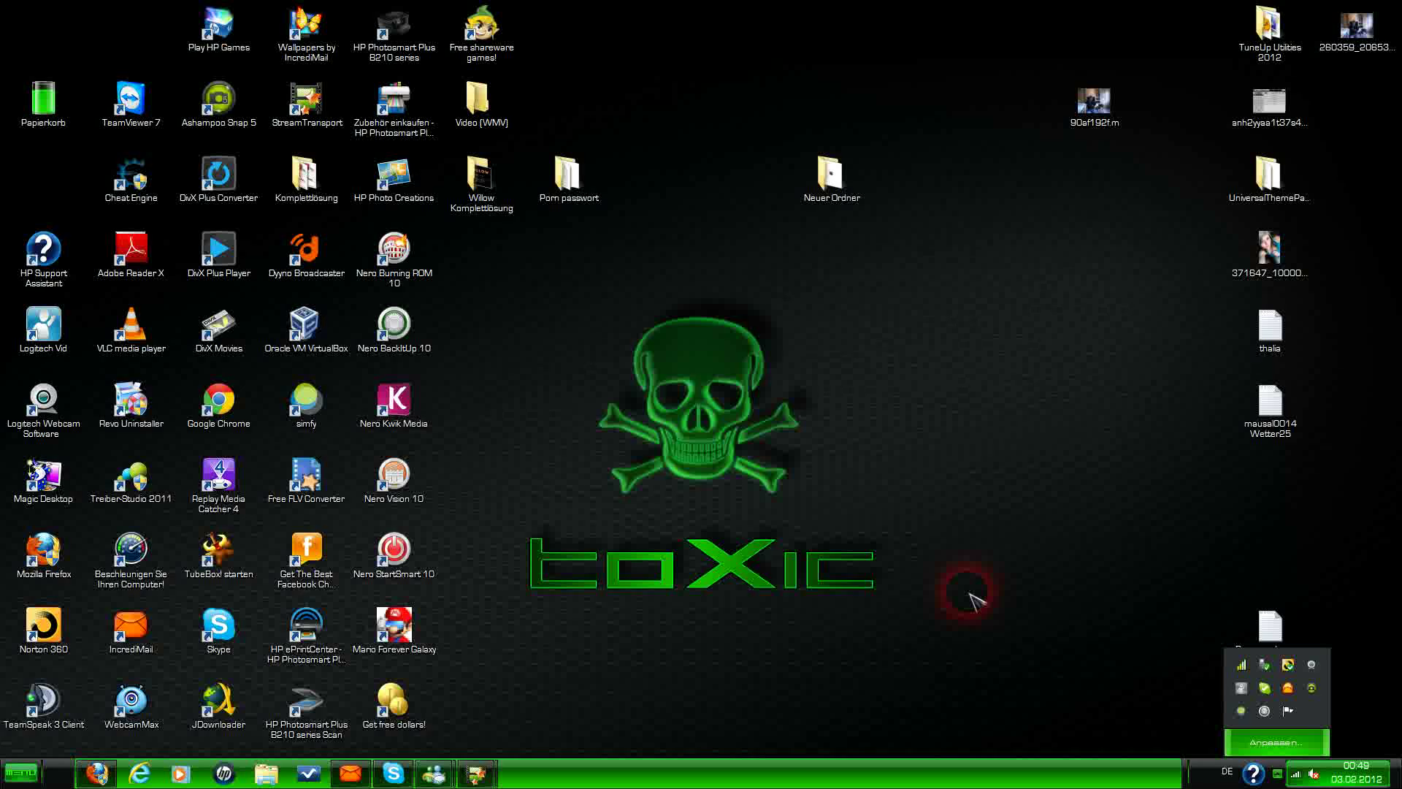
pyautogui.click(971, 599)
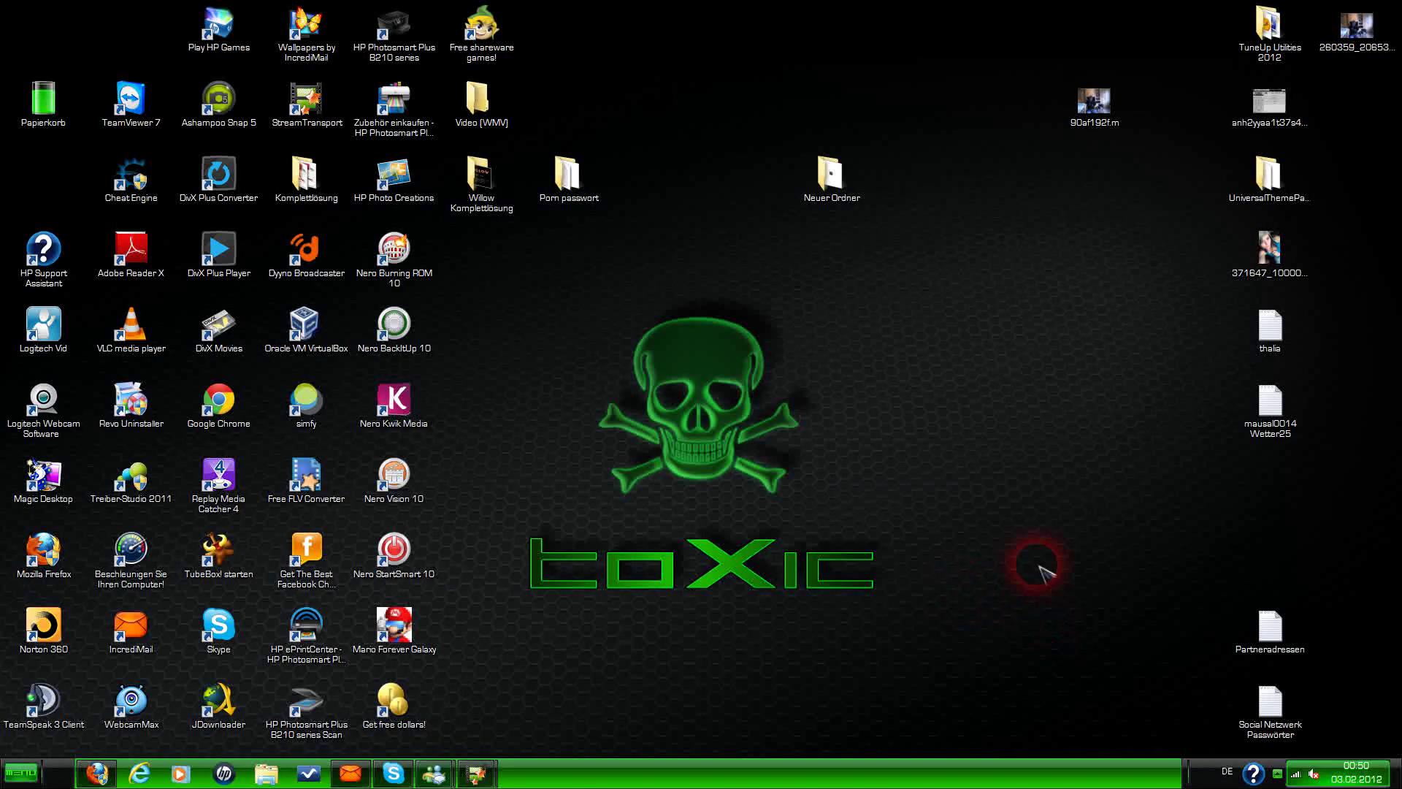
pyautogui.click(1276, 772)
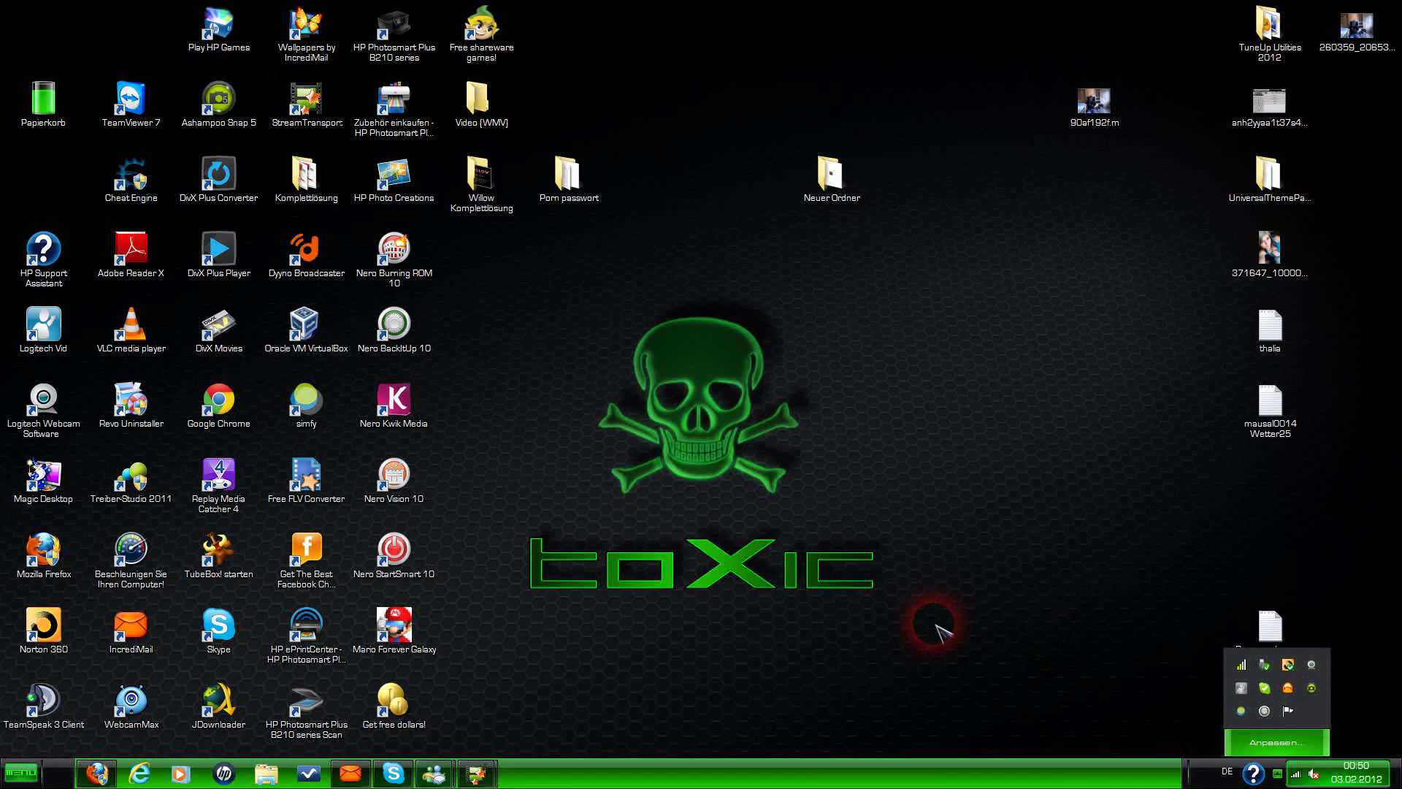
pyautogui.click(938, 626)
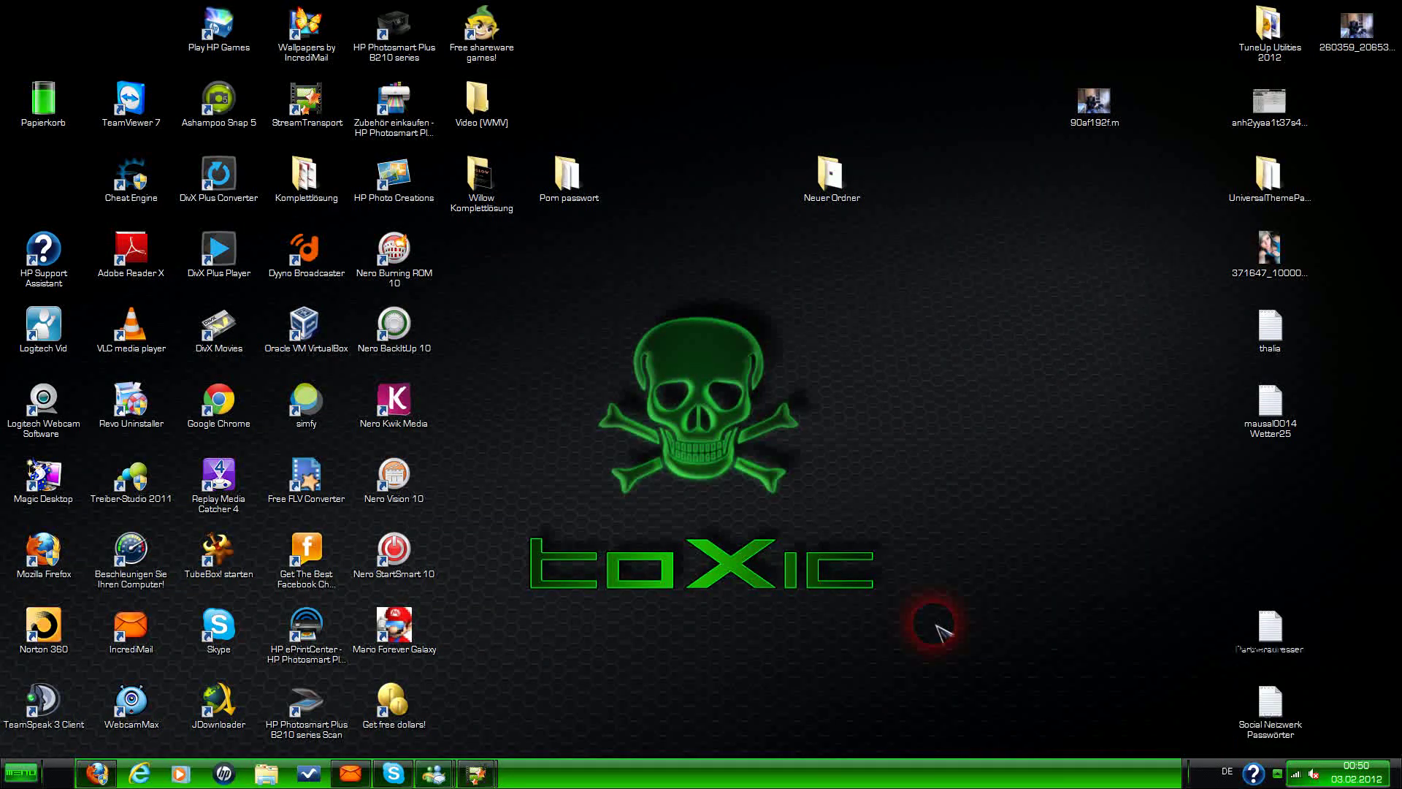